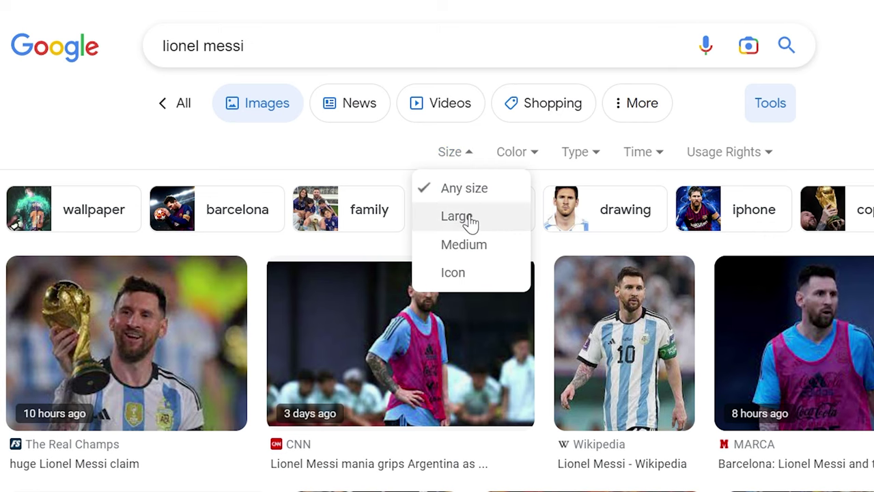
# Filter the Google Images results for lionel messi to Large size
pyautogui.click(470, 222)
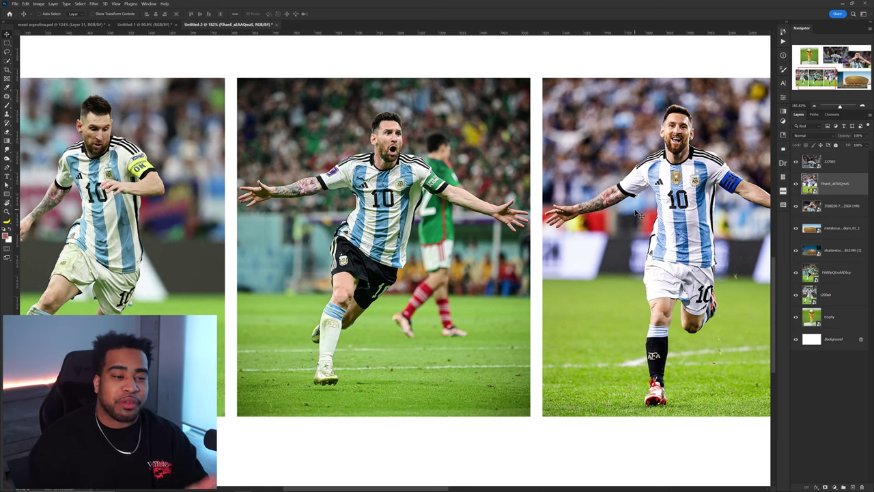
# In Photoshop, compare the full-body Messi match photos on the image board for pose and image quality
pyautogui.scroll(-1, 402, 166)
pyautogui.scroll(1, 395, 174)
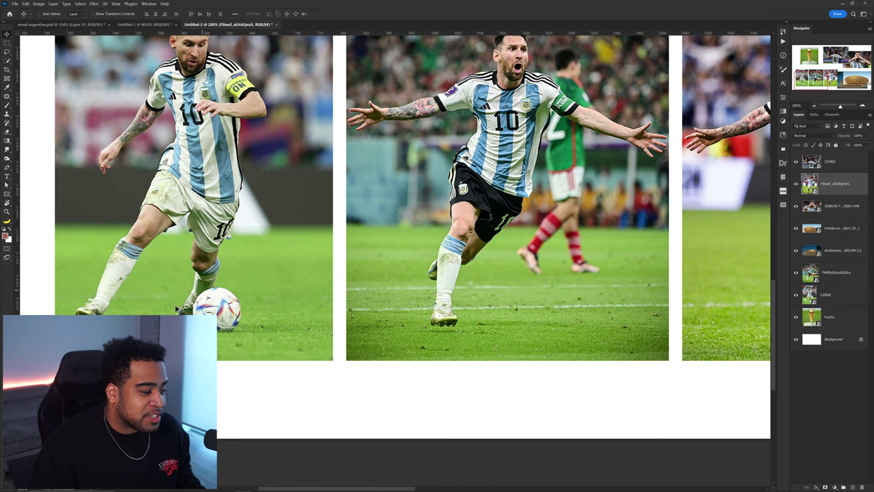
pyautogui.scroll(-3, 224, 285)
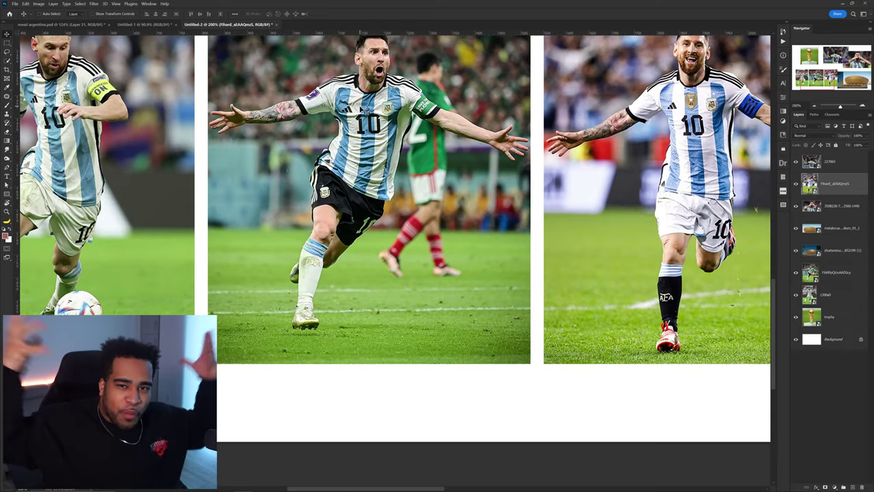
pyautogui.moveTo(696, 94); pyautogui.dragTo(543, 145)
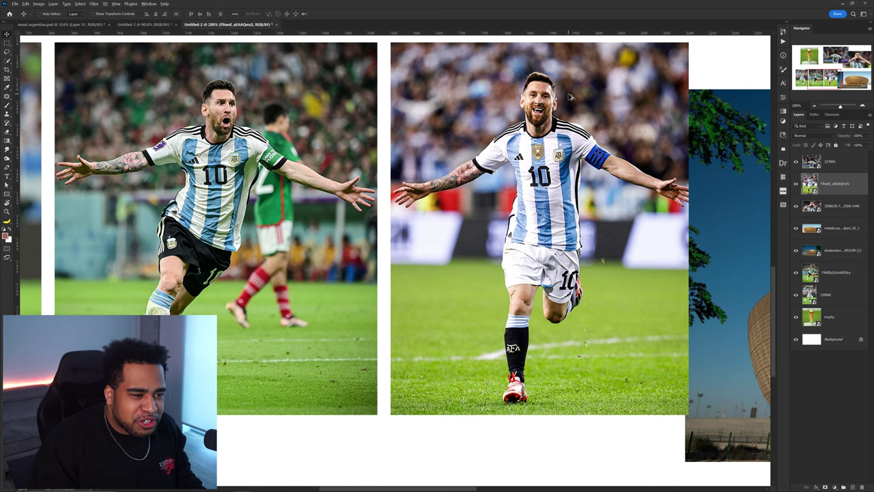
pyautogui.scroll(3, 570, 97)
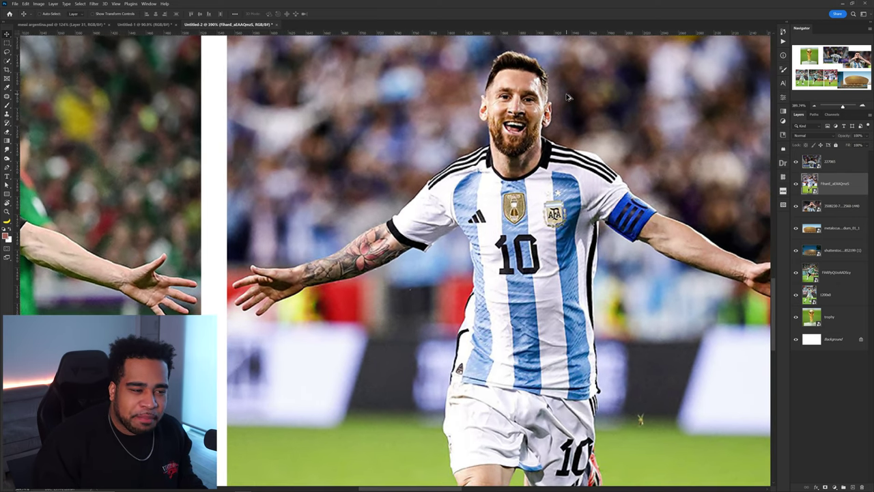
pyautogui.scroll(-3, 570, 93)
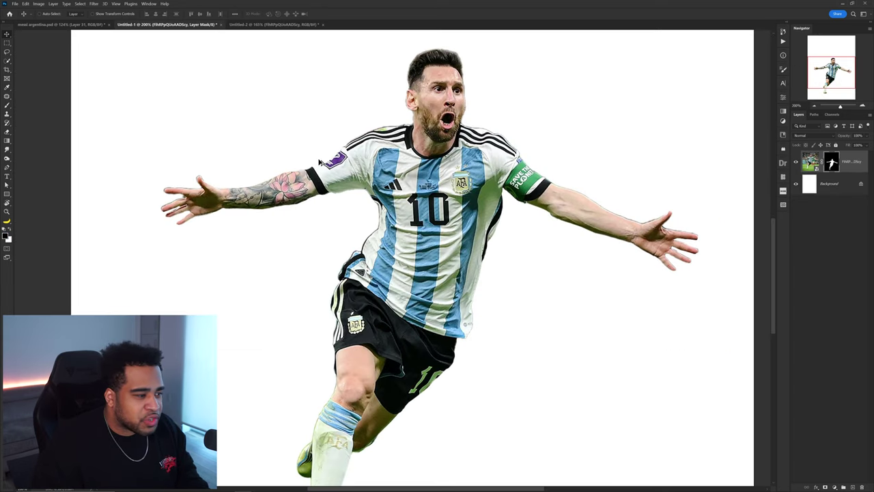
# Refine the running player's layer mask with Select and Mask, shifting the edge inward and slightly increasing Smooth to remove the fringe
pyautogui.scroll(4, 604, 194)
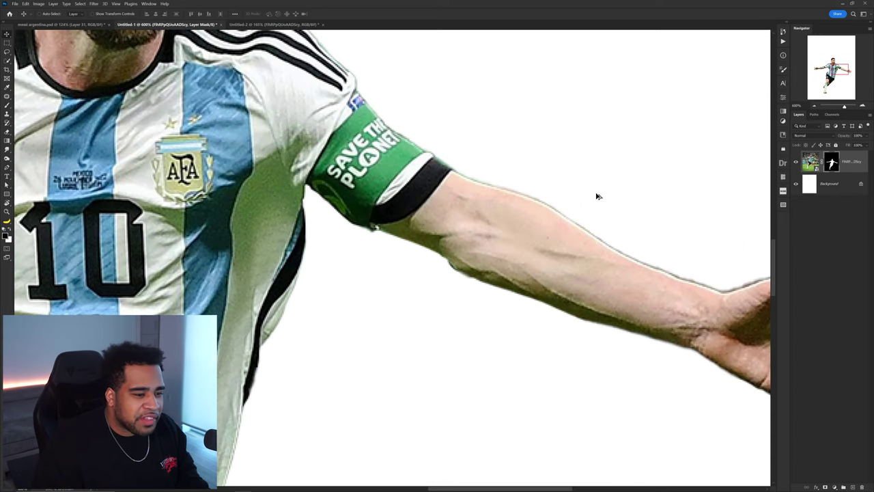
pyautogui.scroll(-2, 550, 203)
pyautogui.scroll(3, 602, 215)
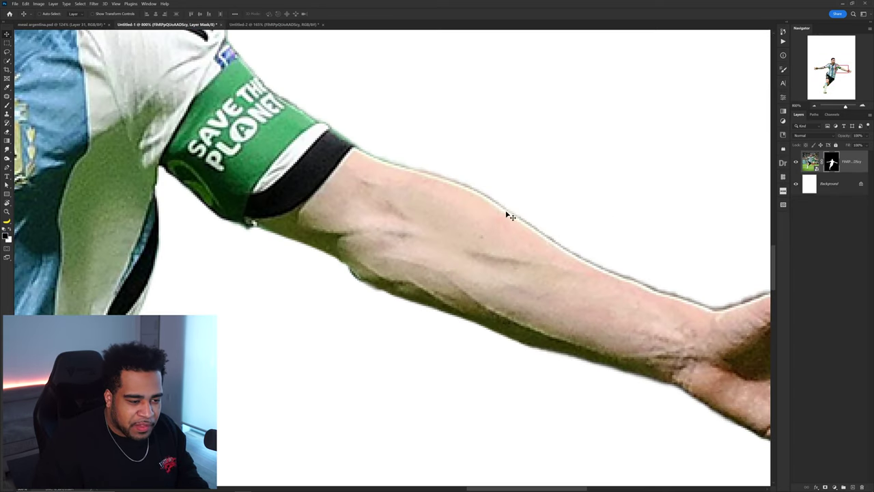
pyautogui.doubleClick(830, 162)
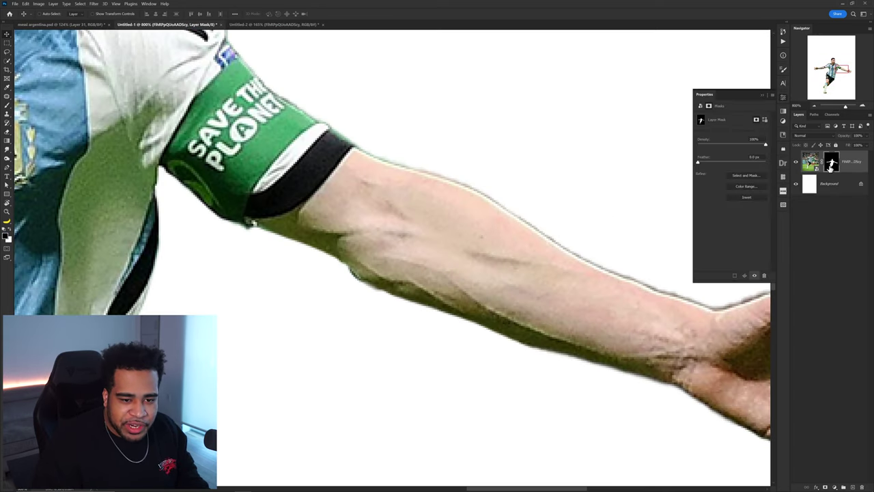
pyautogui.click(758, 176)
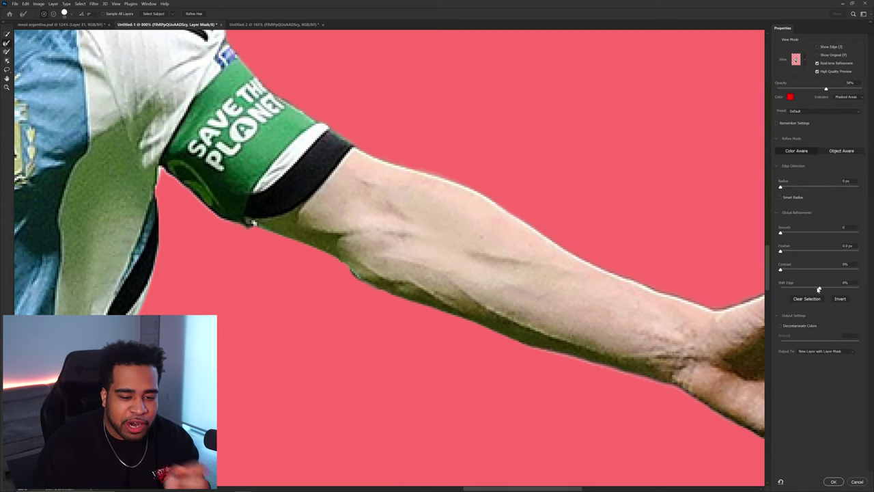
pyautogui.moveTo(819, 289); pyautogui.dragTo(800, 273)
pyautogui.moveTo(780, 233); pyautogui.dragTo(785, 233)
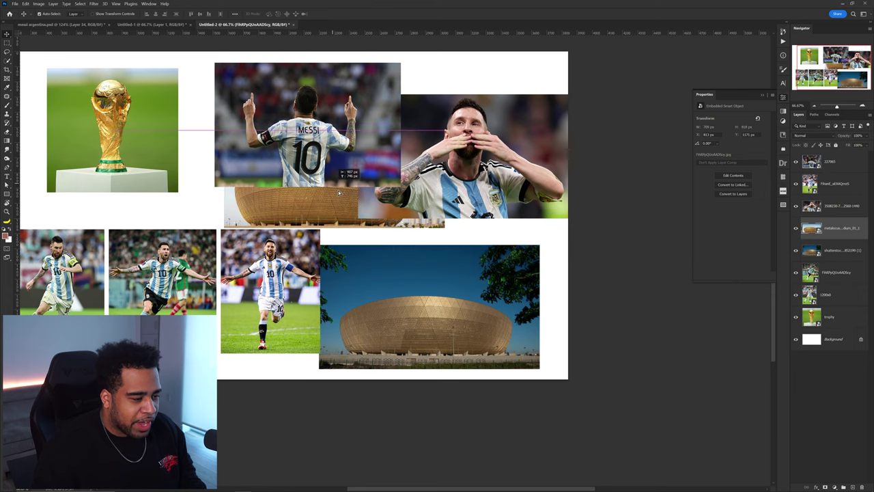
# Rearrange the stadium photos on the image board among the other source pictures
pyautogui.moveTo(424, 300); pyautogui.dragTo(297, 311)
pyautogui.moveTo(450, 292)
pyautogui.mouseDown()
pyautogui.moveTo(476, 345)
pyautogui.moveTo(496, 292)
pyautogui.moveTo(546, 283)
pyautogui.moveTo(539, 287)
pyautogui.mouseUp()
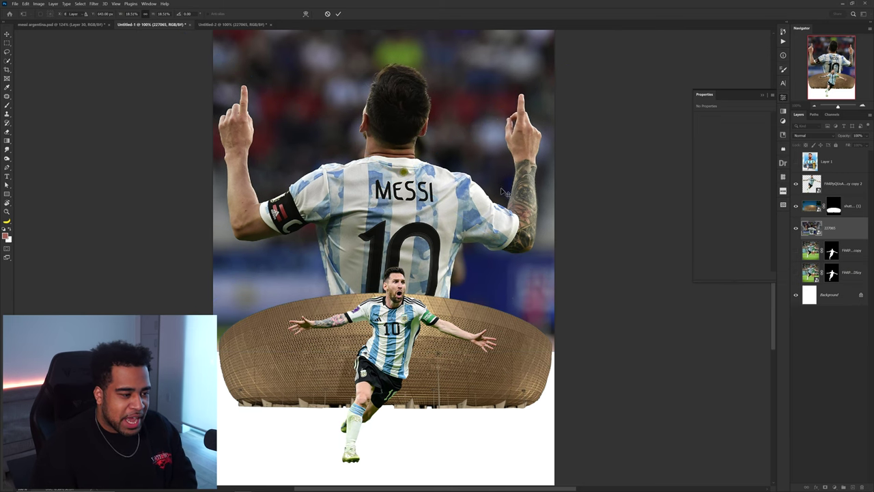
# Place the back-view Messi photo behind the stadium, scaled to span the poster's width
pyautogui.hotkey('ctrl', '-')
pyautogui.scroll(1, 498, 219)
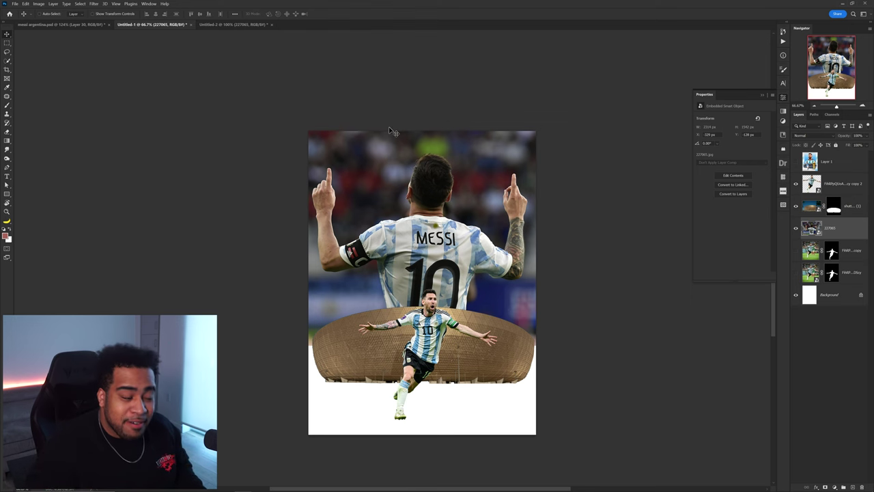
# Hide the back-view photo and try the hands-to-mouth Messi photo behind the stadium instead
pyautogui.click(795, 228)
pyautogui.moveTo(519, 204); pyautogui.dragTo(513, 200)
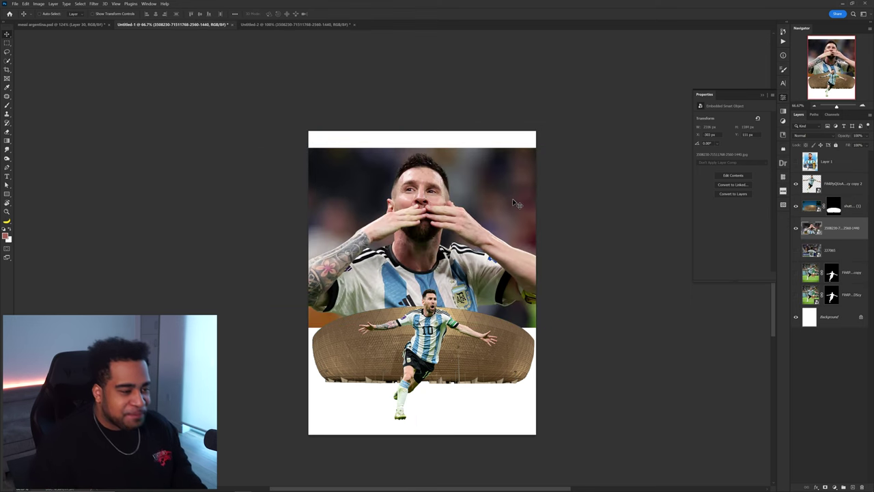
pyautogui.scroll(1, 467, 208)
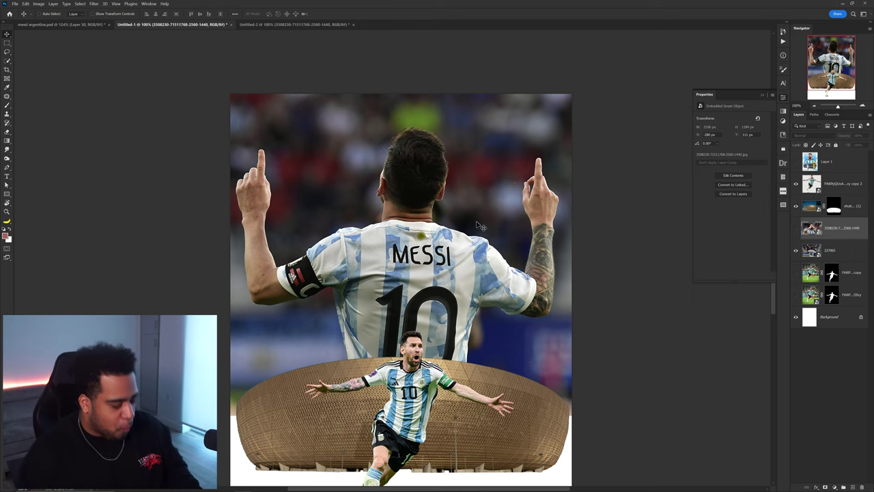
pyautogui.hotkey('ctrl', 't')
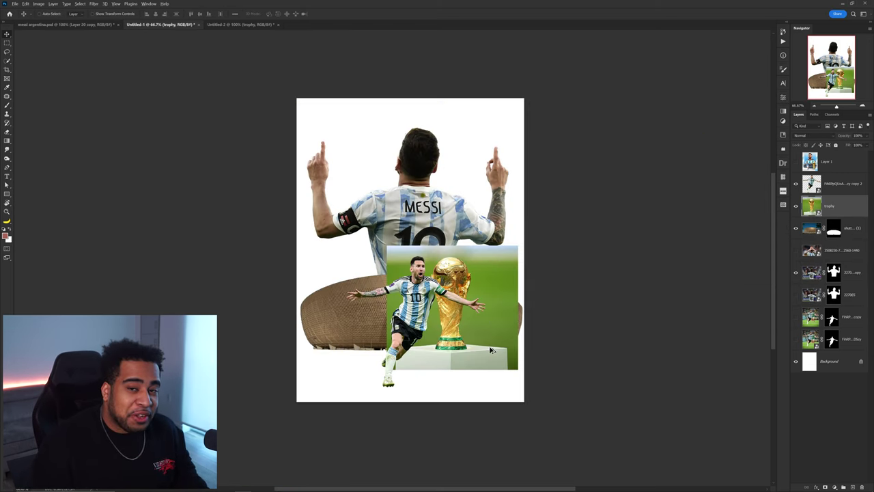
# Isolate the World Cup trophy from its green background with a selection tool
pyautogui.scroll(3, 490, 350)
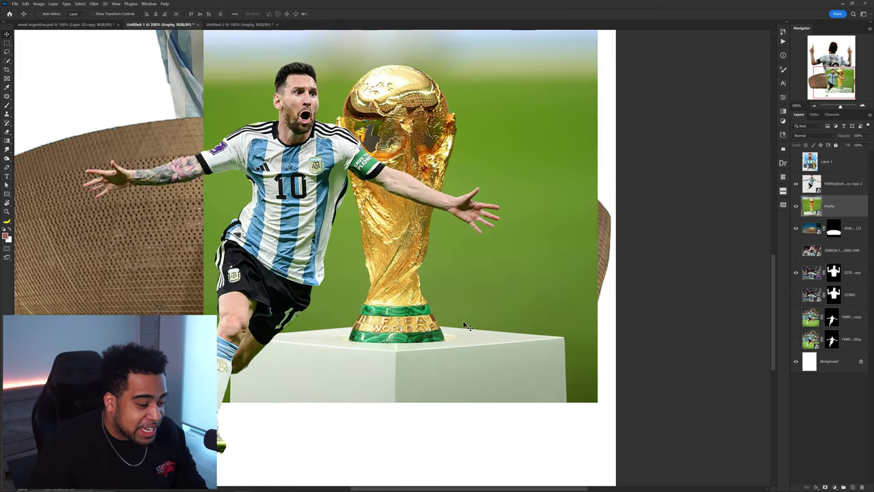
pyautogui.press('w')
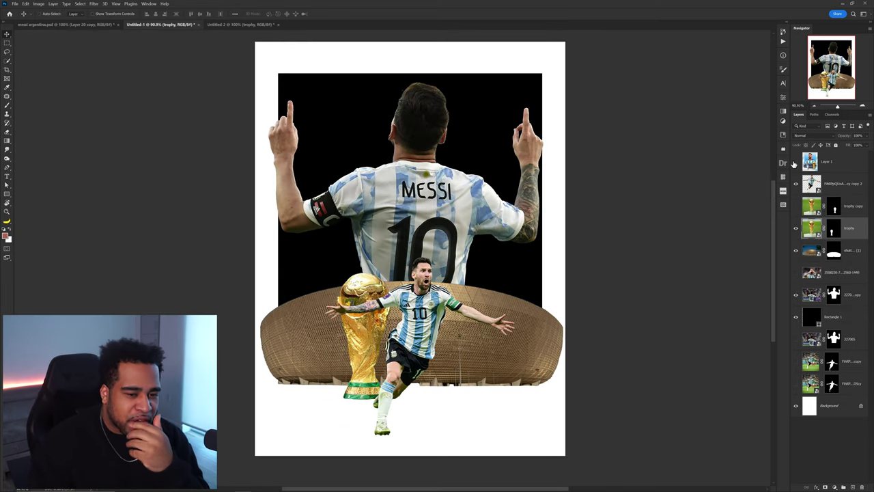
# Toggle the reference poster on Layer 1 to compare its layout with the new composition, and inspect the LIONEL MESSI title up close
pyautogui.click(795, 162)
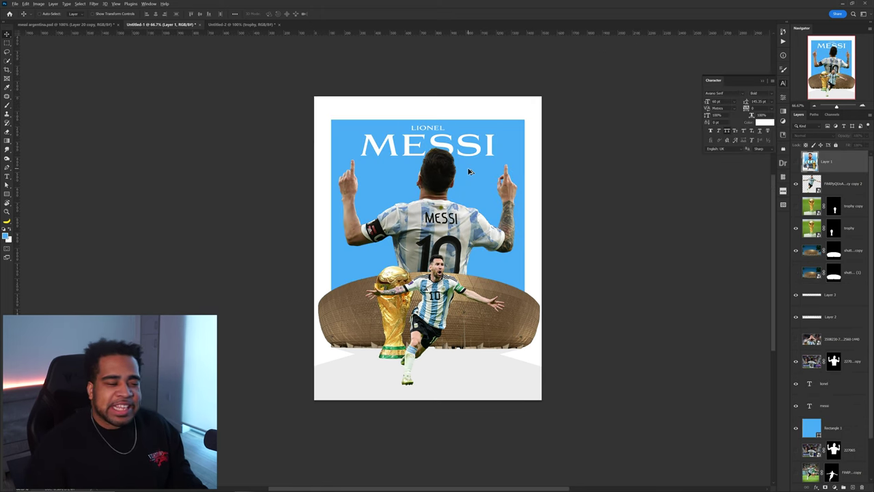
pyautogui.scroll(1, 463, 165)
pyautogui.scroll(-1, 462, 165)
pyautogui.click(794, 162)
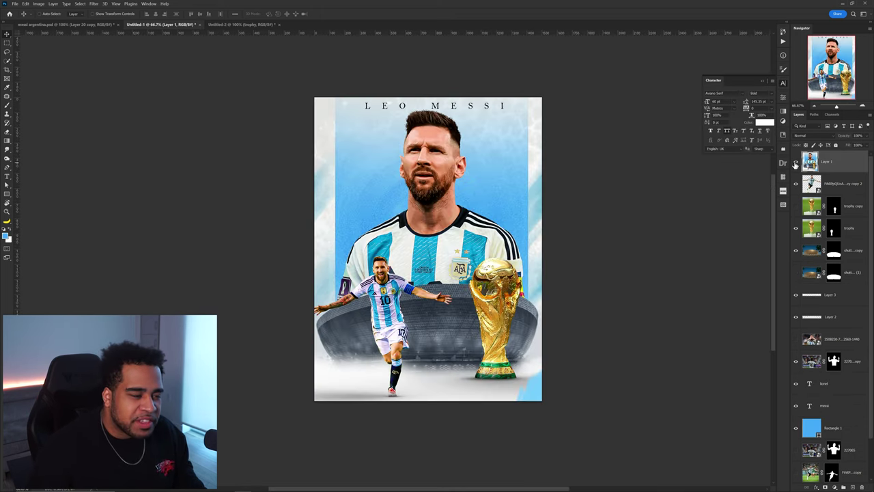
pyautogui.click(795, 161)
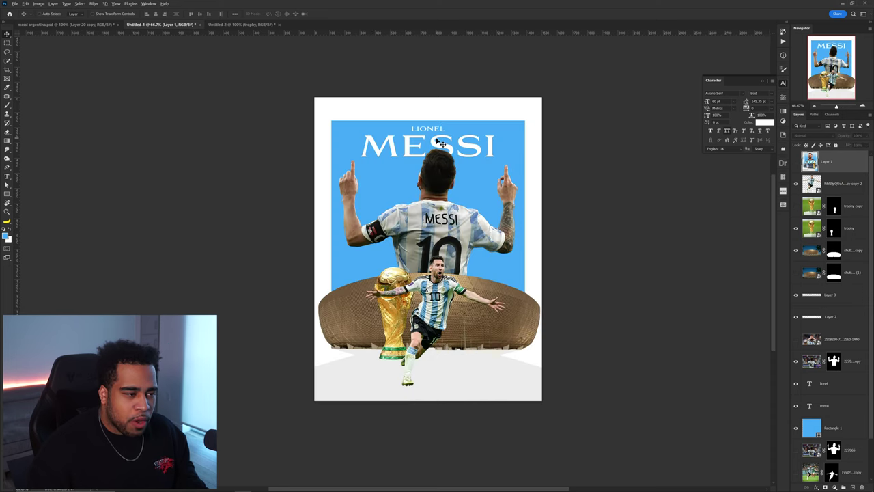
pyautogui.scroll(3, 435, 141)
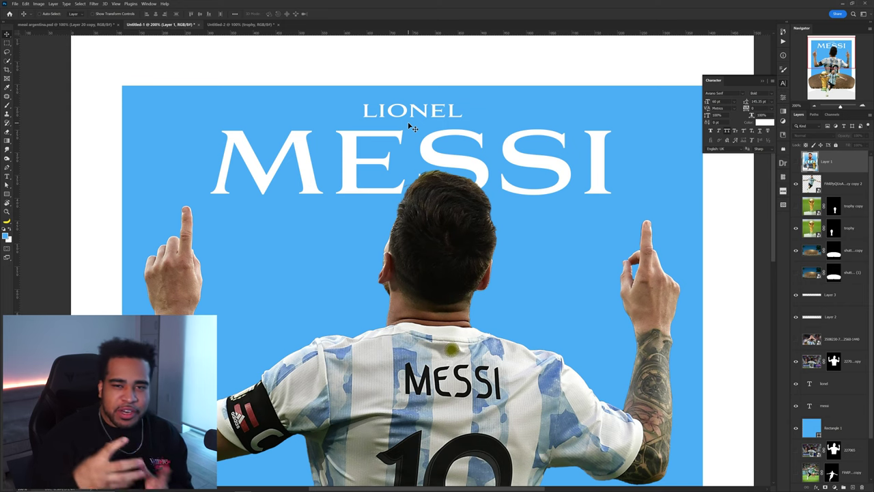
pyautogui.scroll(-2, 482, 96)
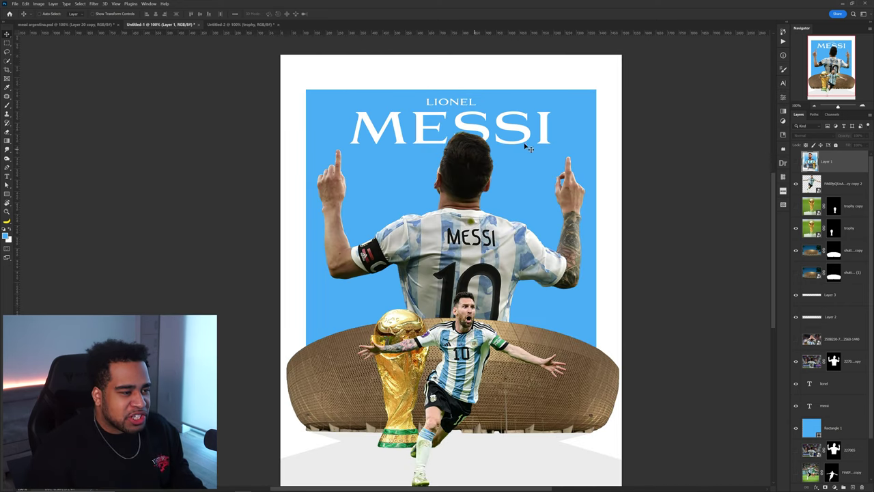
# Stretch the blue background rectangle upward above the LIONEL MESSI title, closer to the poster's top edge, and fine-tune its width
pyautogui.click(490, 104)
pyautogui.hotkey('ctrl', 't')
pyautogui.moveTo(451, 89); pyautogui.dragTo(452, 70)
pyautogui.press('Return')
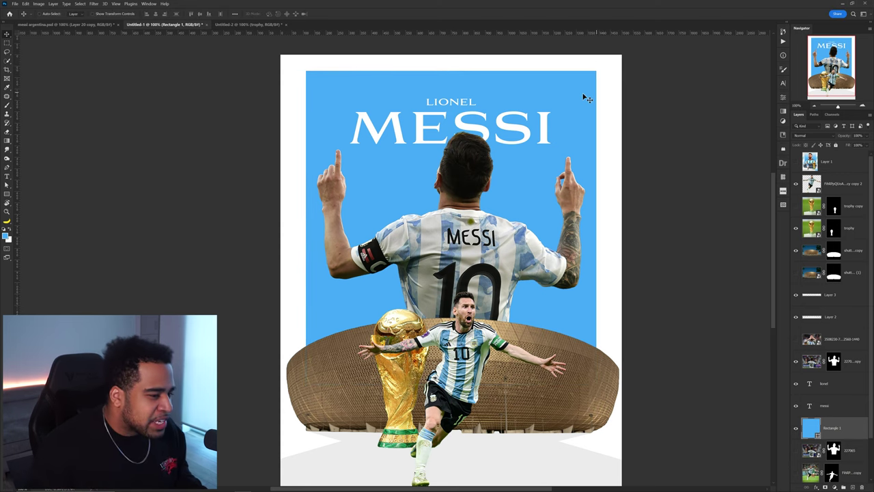
pyautogui.scroll(-1, 586, 98)
pyautogui.moveTo(569, 110); pyautogui.dragTo(486, 119)
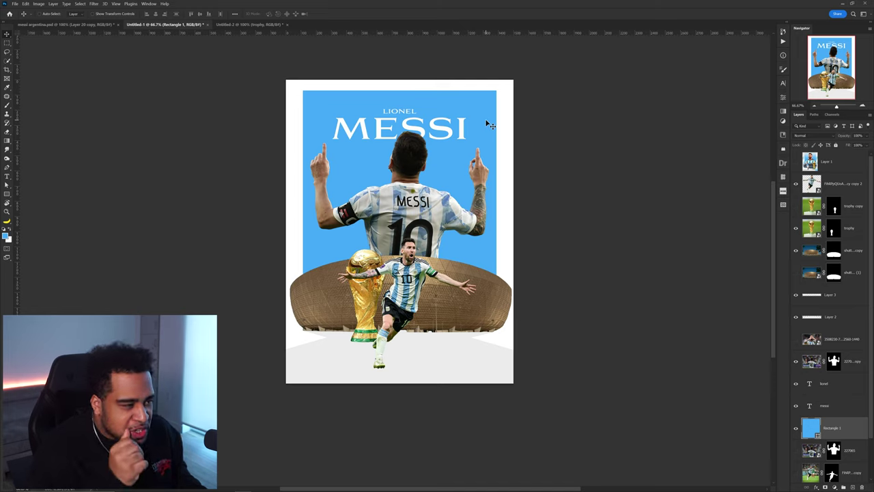
pyautogui.hotkey('ctrl', 't')
pyautogui.moveTo(497, 194)
pyautogui.mouseDown()
pyautogui.moveTo(511, 185)
pyautogui.moveTo(498, 194)
pyautogui.mouseUp()
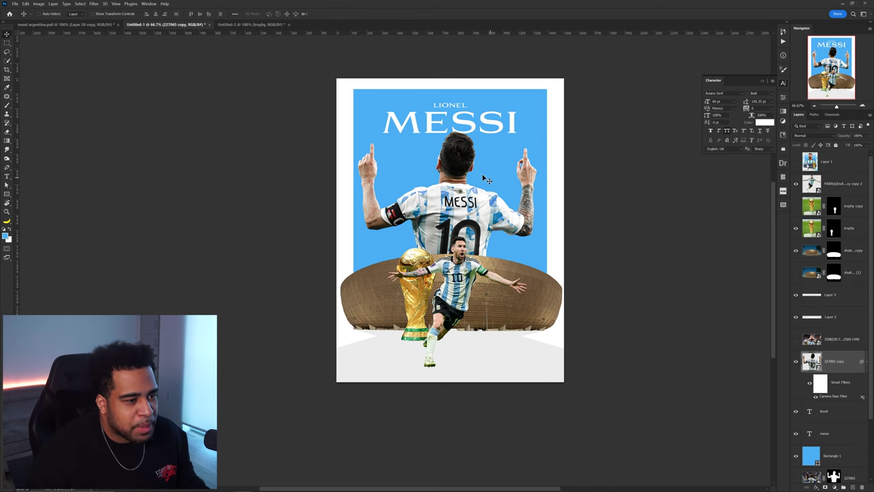
# Review the Camera Raw Filter's Color Mixer saturation settings on the back-view cutout in the before/after comparison
pyautogui.scroll(2, 485, 179)
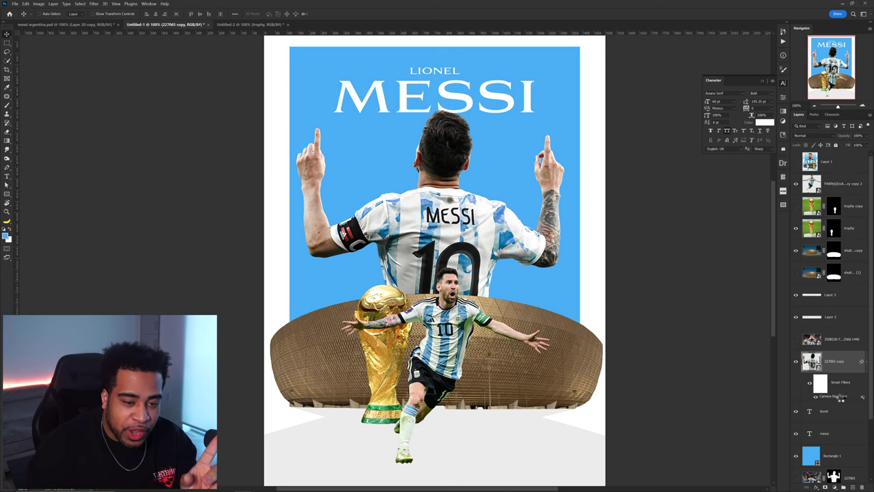
pyautogui.doubleClick(840, 398)
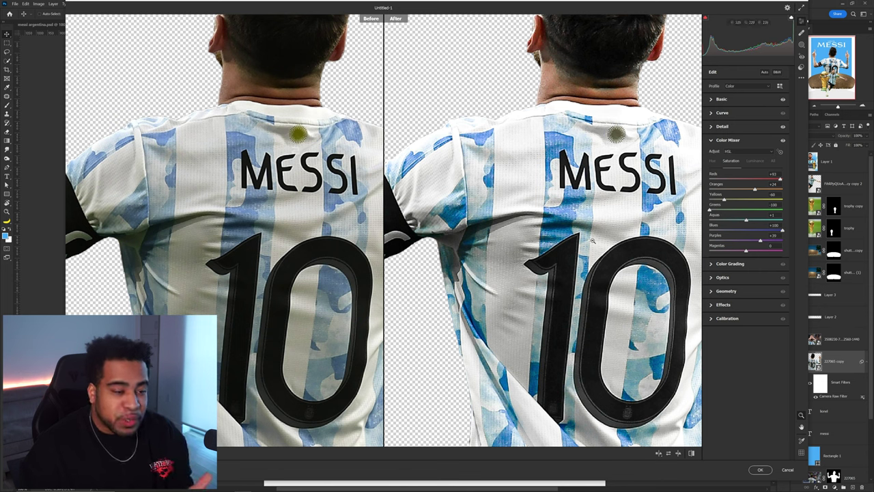
pyautogui.click(769, 470)
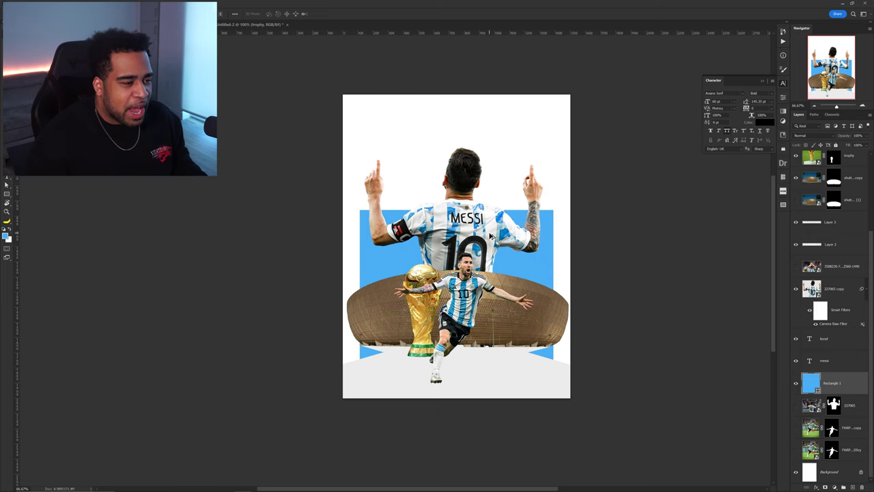
# Resize the blue rectangle so it extends down into the floor area and its top edge sits below the title, near the raised fingertips
pyautogui.hotkey('ctrl', 't')
pyautogui.moveTo(456, 315); pyautogui.dragTo(456, 394)
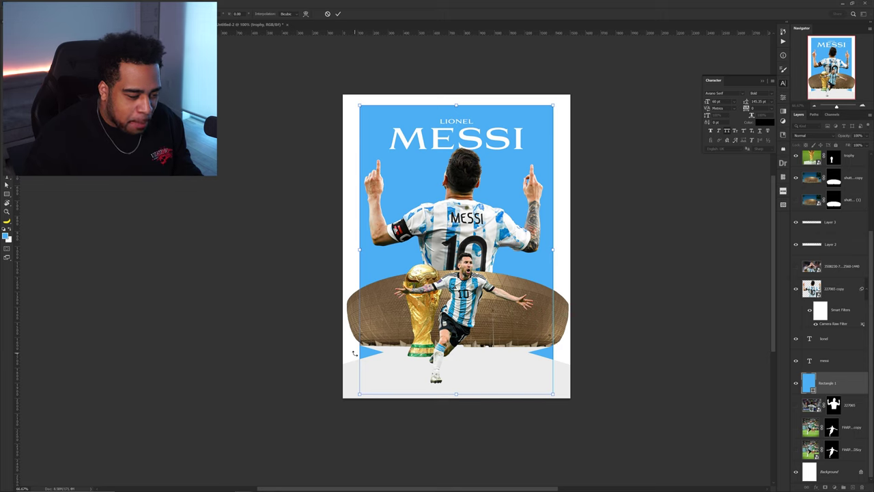
pyautogui.moveTo(457, 103); pyautogui.dragTo(456, 181)
pyautogui.press('Return')
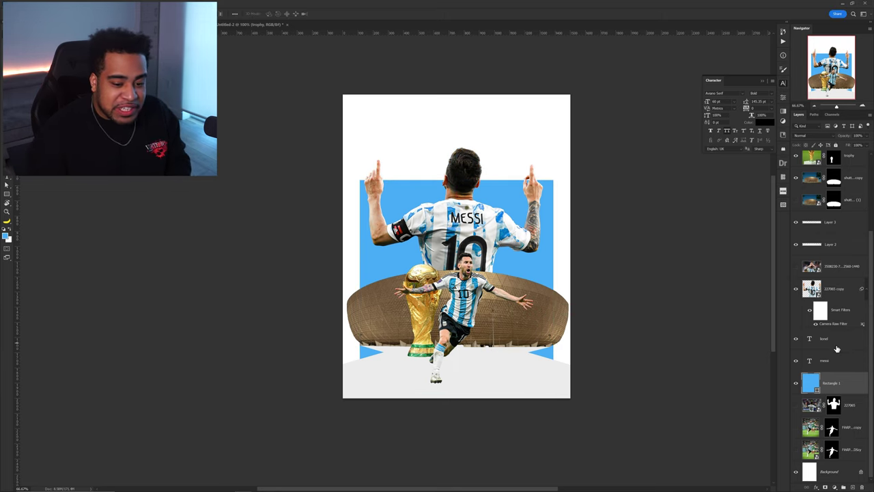
# Change the text colour of both the LIONEL and MESSI title layers to black
pyautogui.click(837, 344)
pyautogui.keyDown('shift'); pyautogui.click(834, 359); pyautogui.keyUp('shift')
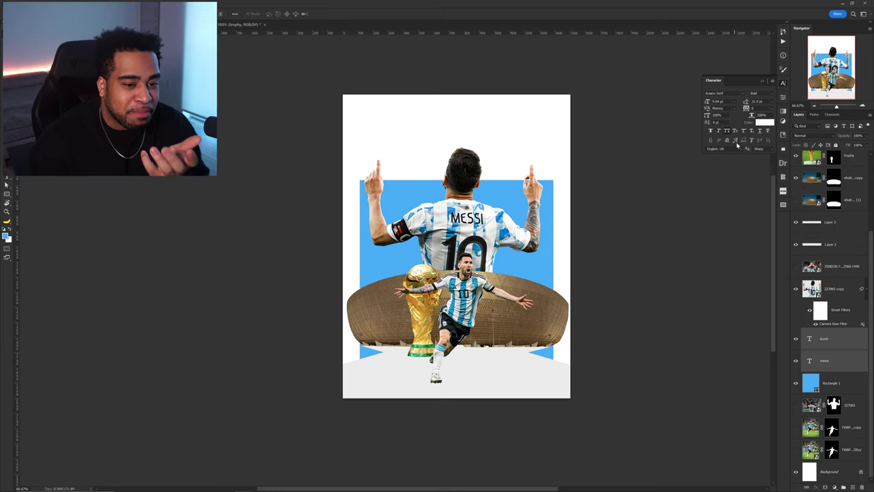
pyautogui.click(763, 122)
pyautogui.click(489, 357)
pyautogui.click(610, 275)
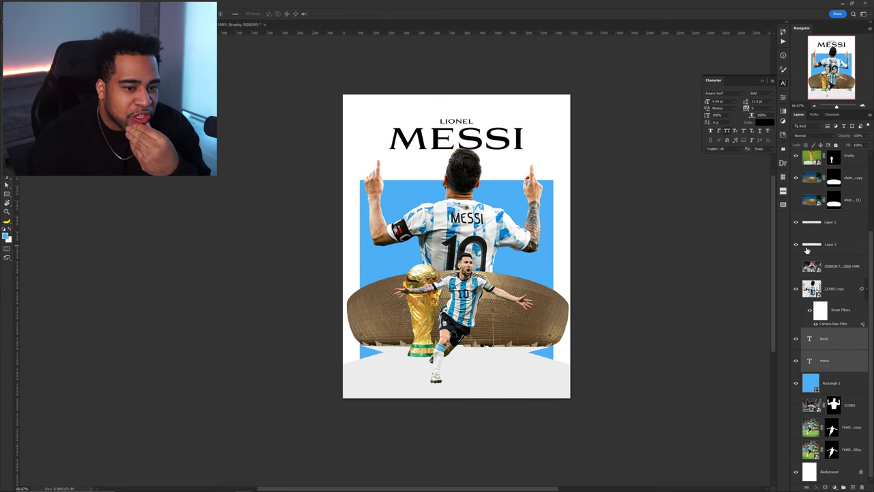
# Compare the composition with the reference poster on Layer 1 and check the floor strip's placement at the stadium's base
pyautogui.scroll(3, 806, 251)
pyautogui.click(794, 162)
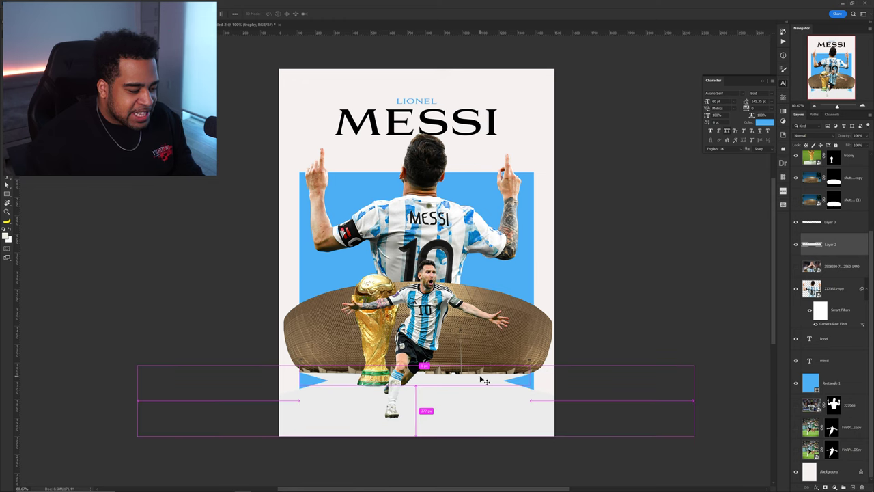
pyautogui.moveTo(482, 376); pyautogui.dragTo(484, 380)
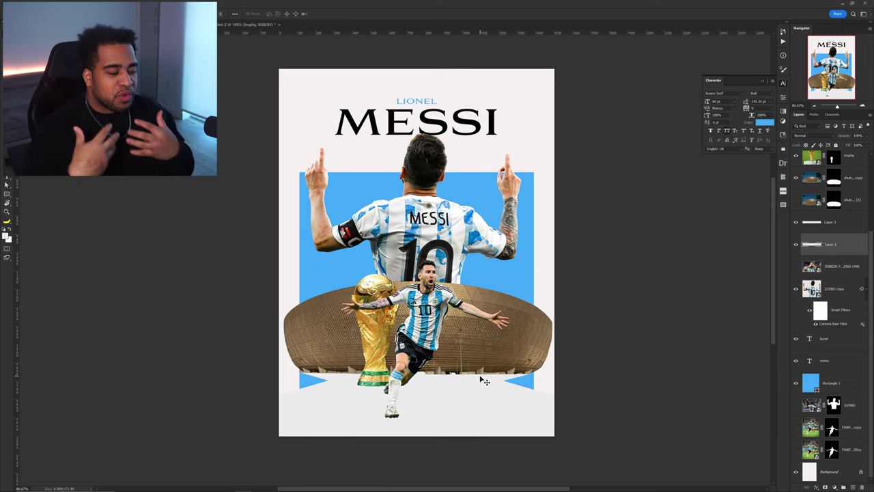
# Nudge the two floor strip layers slightly to the side together
pyautogui.keyDown('shift'); pyautogui.click(842, 231); pyautogui.keyUp('shift')
pyautogui.moveTo(437, 318)
pyautogui.mouseDown()
pyautogui.moveTo(437, 348)
pyautogui.moveTo(433, 318)
pyautogui.mouseUp()
pyautogui.click(572, 316)
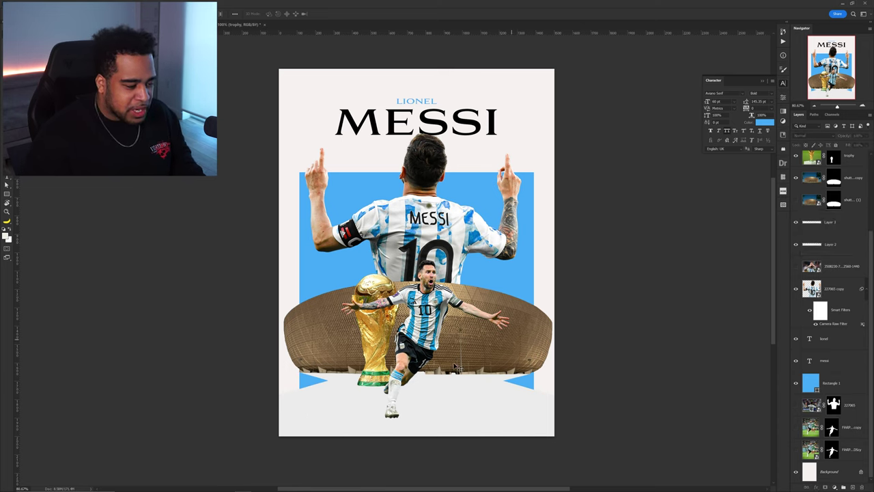
# Brush soft black shadows on Layer 4 over the blue rectangle's lower corners, directly beneath the stadium
pyautogui.moveTo(536, 383)
pyautogui.mouseDown()
pyautogui.moveTo(593, 381)
pyautogui.moveTo(497, 382)
pyautogui.moveTo(535, 383)
pyautogui.moveTo(509, 394)
pyautogui.moveTo(539, 375)
pyautogui.mouseUp()
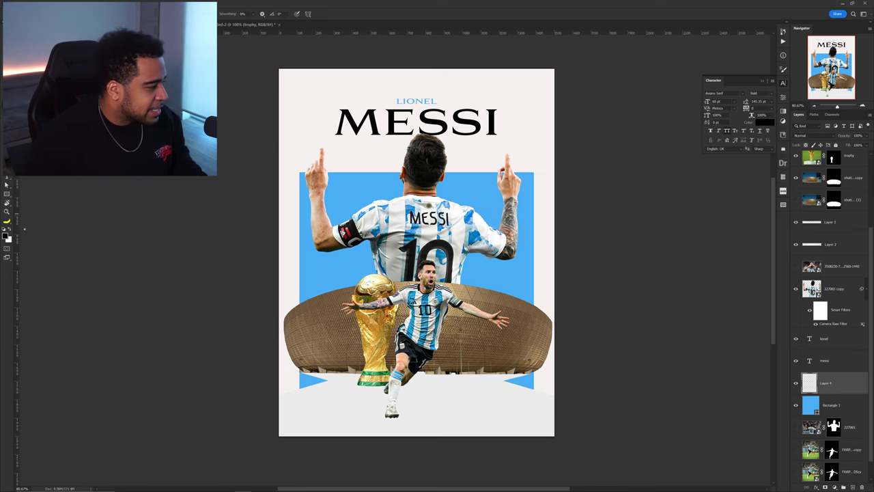
pyautogui.scroll(3, 484, 340)
pyautogui.keyDown('alt'); pyautogui.rightClick(532, 384); pyautogui.keyUp('alt')
pyautogui.moveTo(589, 399); pyautogui.dragTo(526, 147)
pyautogui.keyDown('alt'); pyautogui.rightClick(536, 309); pyautogui.keyUp('alt')
pyautogui.press('b')
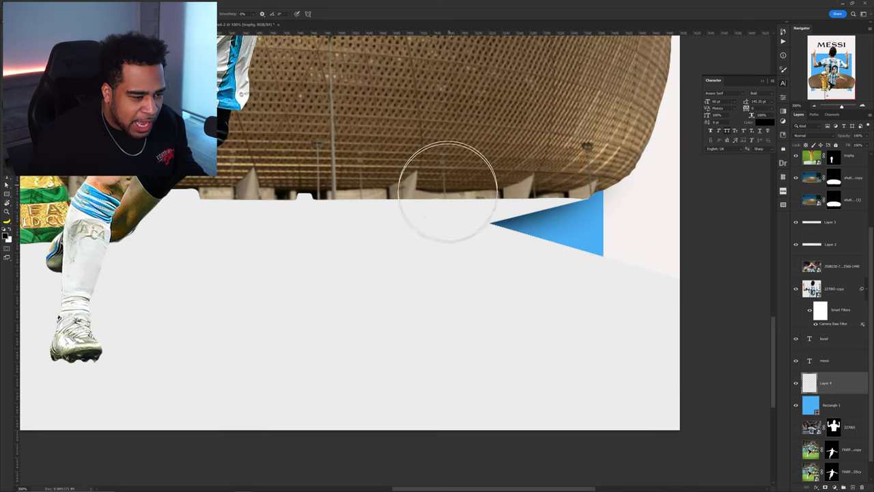
pyautogui.moveTo(445, 197); pyautogui.dragTo(462, 239)
# Duplicate the running player cutout without its Camera Raw filter and place the copy beside the original, to its right
pyautogui.hotkey('ctrl', 'j')
pyautogui.hotkey('ctrl', '1')
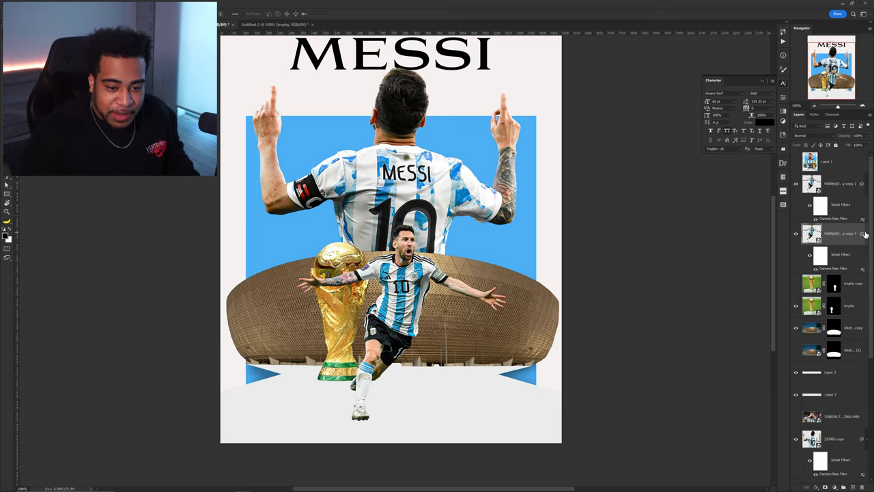
pyautogui.click(862, 233)
pyautogui.hotkey('ctrl', 't')
pyautogui.moveTo(424, 317); pyautogui.dragTo(432, 283)
pyautogui.moveTo(413, 287); pyautogui.dragTo(506, 288)
pyautogui.press('Return')
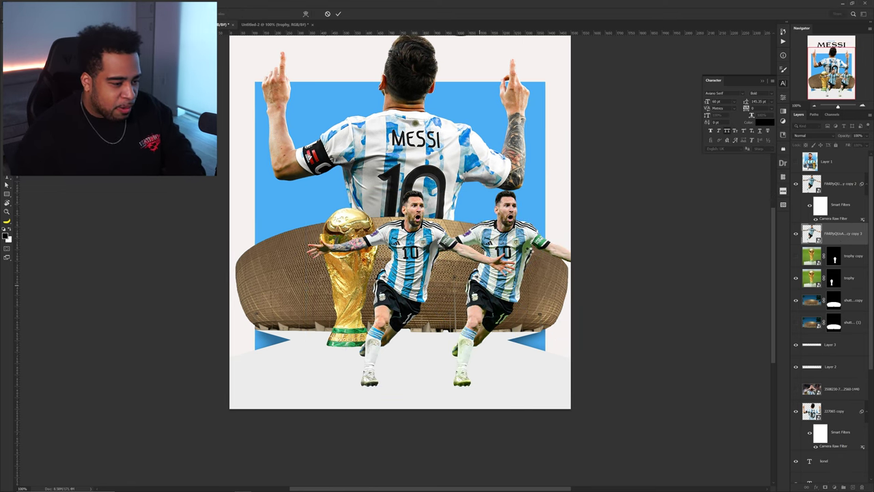
# Darken the duplicated player to a solid black silhouette with Hue/Saturation
pyautogui.hotkey('ctrl', 'u')
pyautogui.moveTo(417, 200); pyautogui.dragTo(375, 201)
pyautogui.click(495, 131)
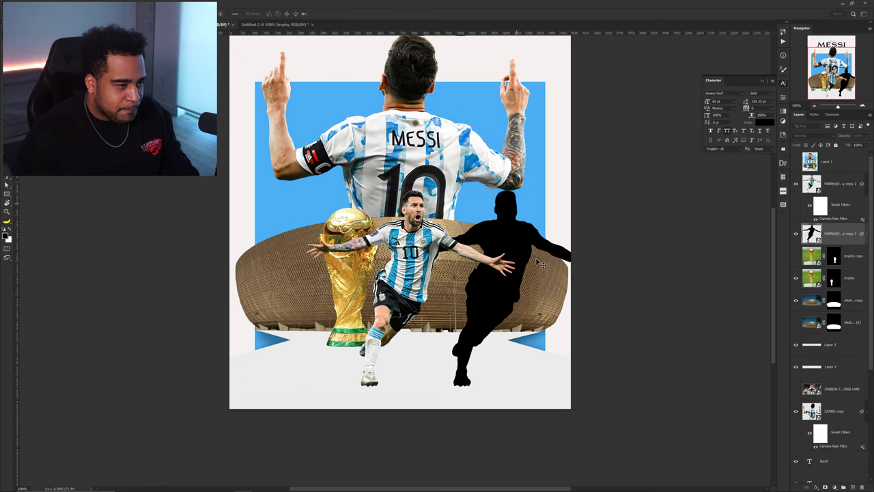
# Distort the black silhouette so it lies on the floor as a cast shadow running from the player's feet toward the poster's lower right
pyautogui.hotkey('ctrl', 't')
pyautogui.rightClick(438, 209)
pyautogui.click(450, 251)
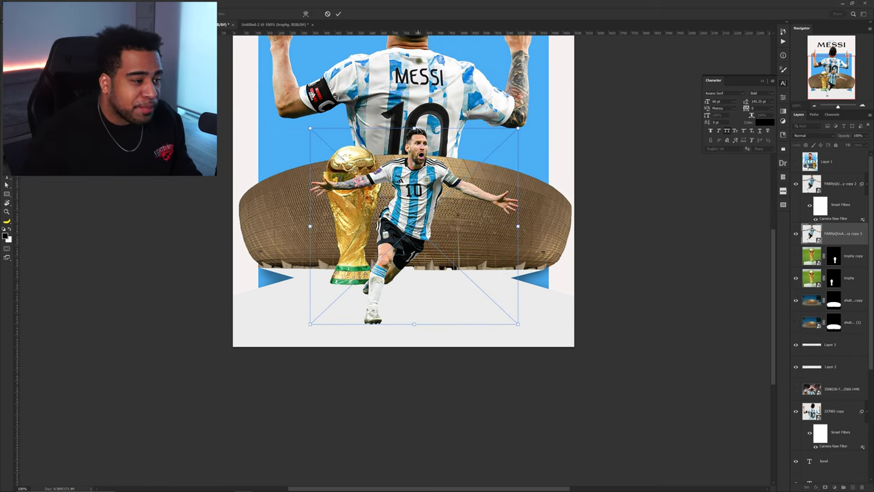
pyautogui.moveTo(414, 130); pyautogui.dragTo(533, 375)
pyautogui.moveTo(530, 383); pyautogui.dragTo(523, 395)
pyautogui.moveTo(456, 357); pyautogui.dragTo(456, 327)
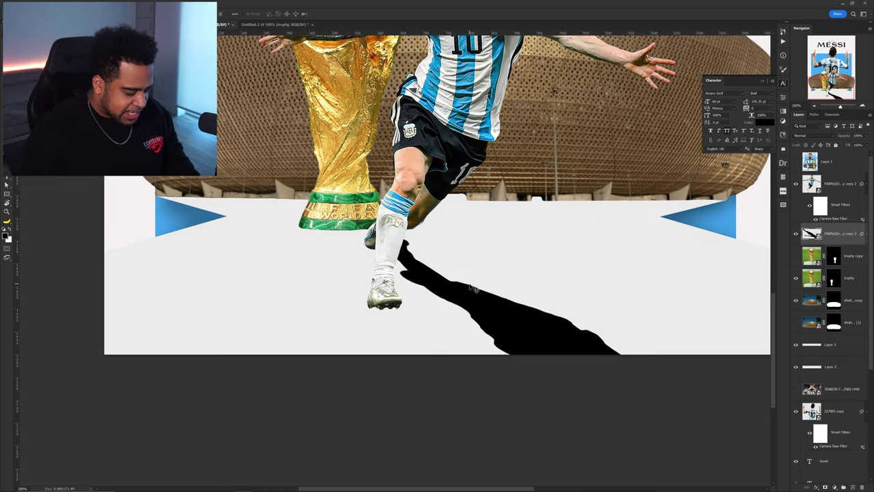
# On a new layer, paint a solid black leg shadow connecting the player's front boot to the cast silhouette
pyautogui.hotkey('ctrl', 'shift', 'n')
pyautogui.press('Return')
pyautogui.press('b')
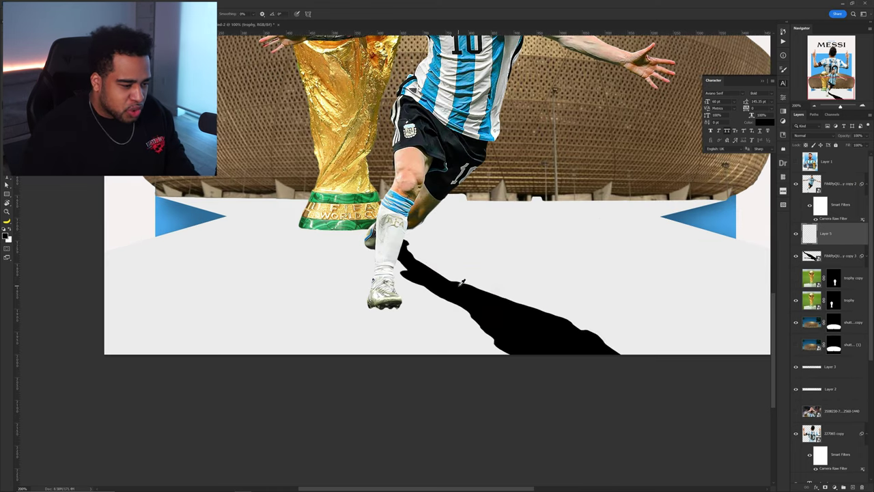
pyautogui.scroll(1, 458, 283)
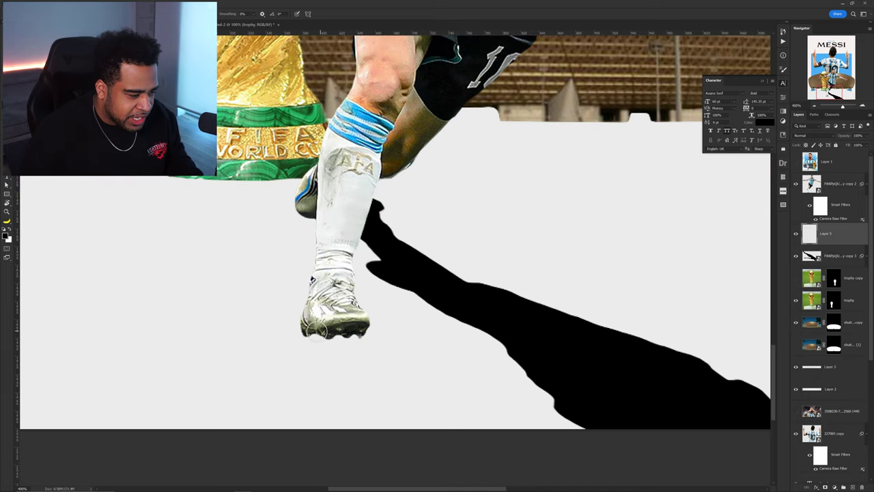
pyautogui.moveTo(313, 333); pyautogui.dragTo(553, 389)
pyautogui.moveTo(344, 327); pyautogui.dragTo(555, 370)
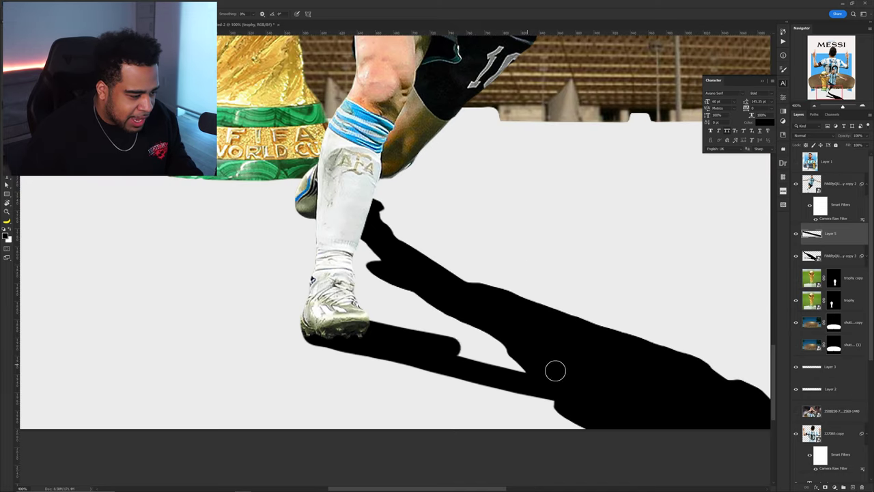
pyautogui.scroll(-5, 465, 340)
pyautogui.scroll(4, 464, 341)
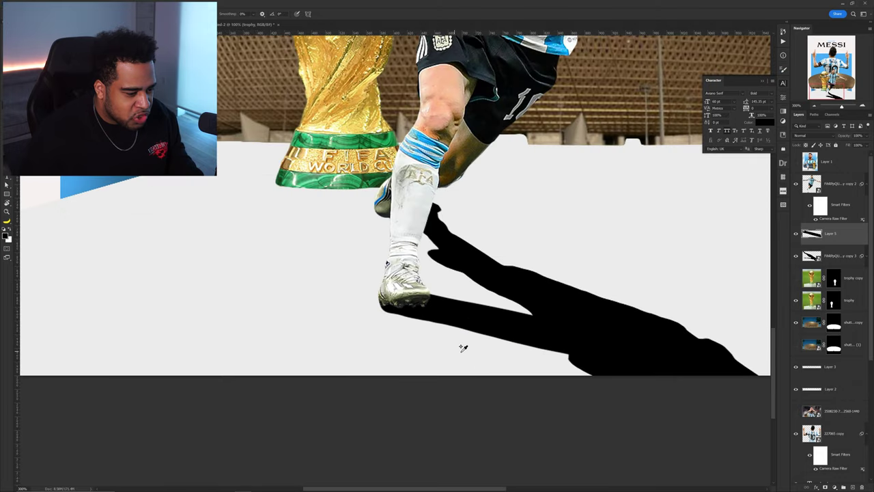
# Merge the painted leg shadow with the silhouette layer and lower the merged layer's opacity to a faint grey shadow
pyautogui.scroll(1, 428, 301)
pyautogui.scroll(-3, 373, 307)
pyautogui.press('v')
pyautogui.keyDown('shift'); pyautogui.click(847, 256); pyautogui.keyUp('shift')
pyautogui.hotkey('ctrl', 'e')
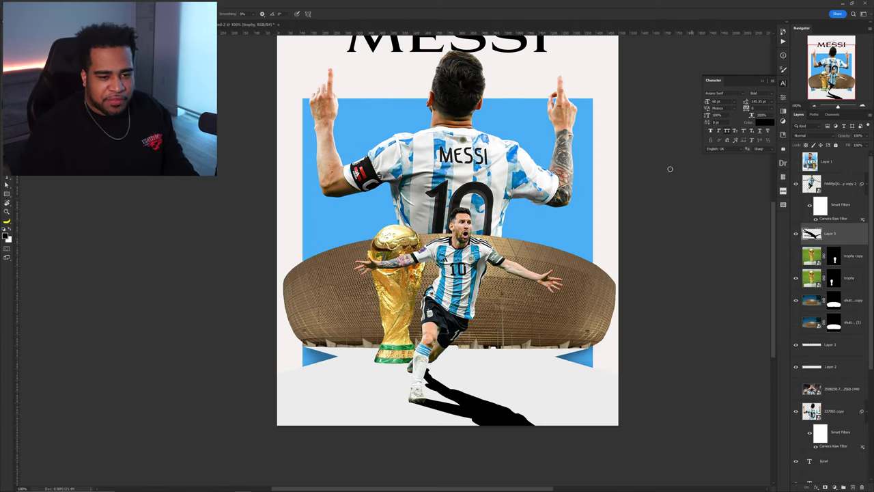
pyautogui.moveTo(865, 140); pyautogui.dragTo(842, 146)
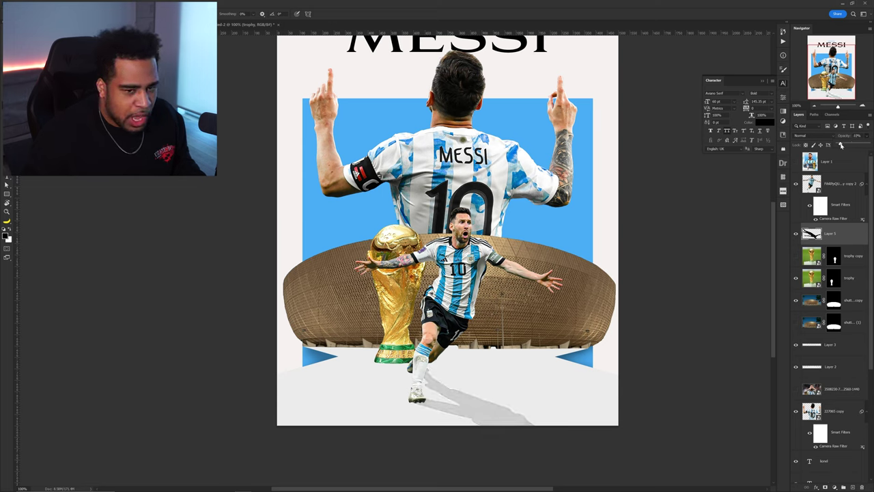
# On a new layer, paint small dark contact shadows with a reduced-opacity brush around the studs and soles of the player's boots
pyautogui.hotkey('ctrl', 'shift', 'n')
pyautogui.press('Return')
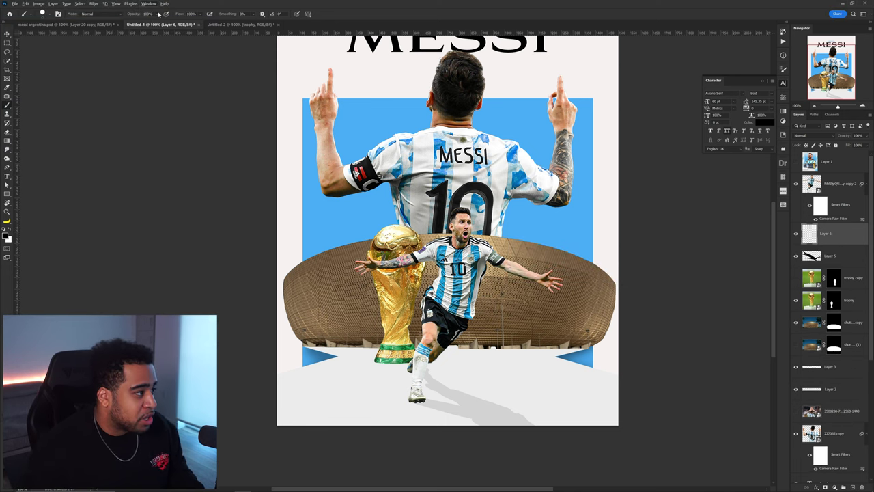
pyautogui.scroll(7, 419, 405)
pyautogui.moveTo(384, 357); pyautogui.dragTo(365, 357)
pyautogui.scroll(1, 383, 356)
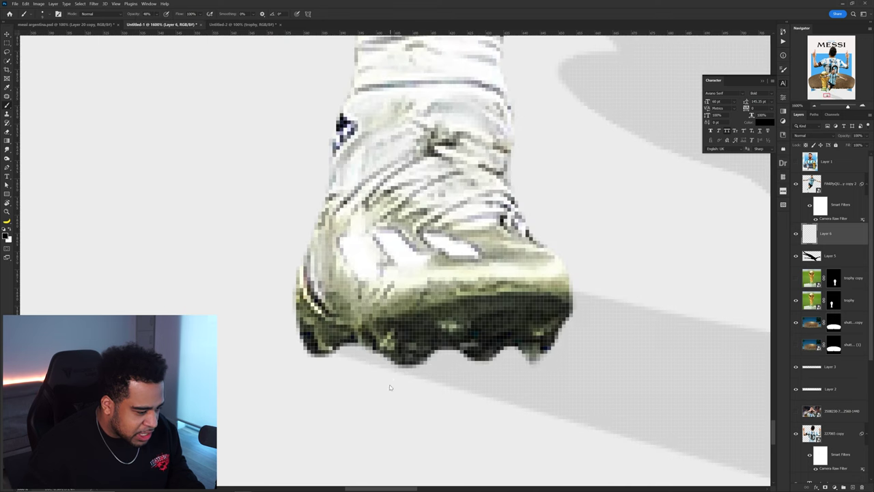
pyautogui.scroll(1, 361, 355)
pyautogui.moveTo(341, 348)
pyautogui.mouseDown()
pyautogui.moveTo(346, 318)
pyautogui.moveTo(414, 327)
pyautogui.moveTo(540, 321)
pyautogui.mouseUp()
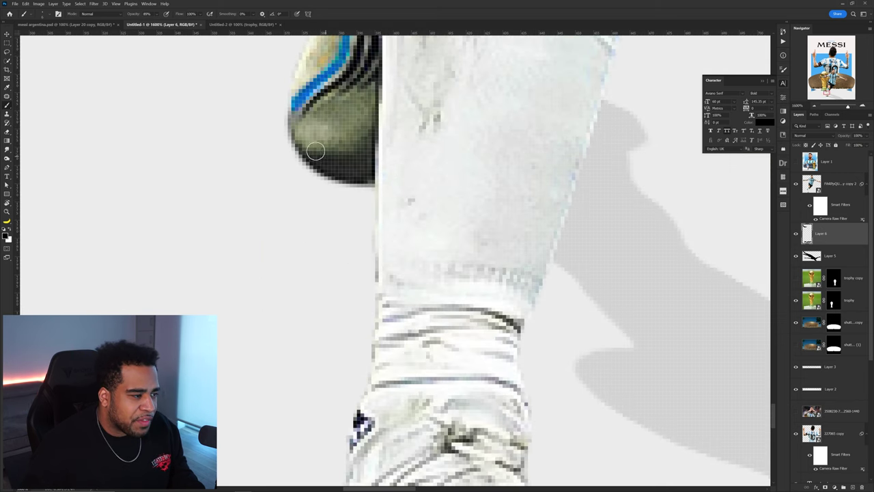
pyautogui.scroll(-3, 315, 150)
pyautogui.scroll(-1, 327, 204)
pyautogui.scroll(3, 335, 256)
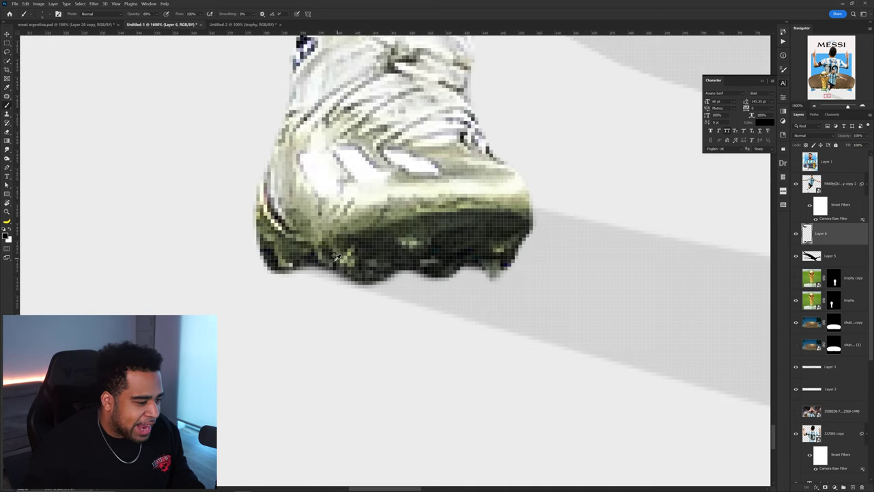
pyautogui.moveTo(336, 257); pyautogui.dragTo(294, 259)
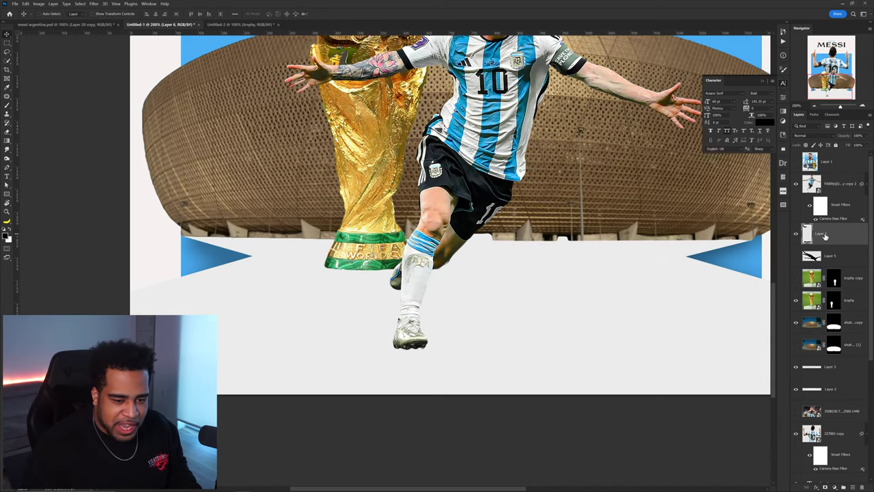
# On another new layer, stamp a thin flat shadow under the front boot with a brush from the Polarpx_Shadow_Brushes set
pyautogui.hotkey('ctrl', 'shift', 'n')
pyautogui.press('Return')
pyautogui.press('b')
pyautogui.rightClick(409, 278)
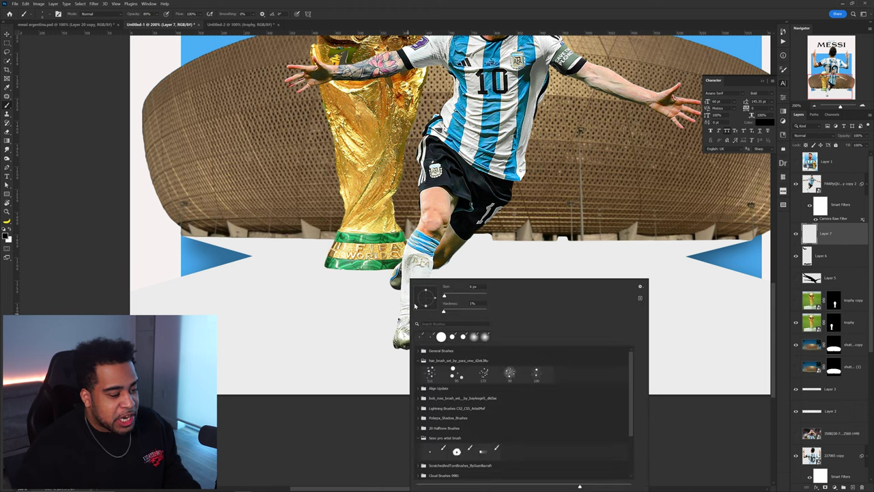
pyautogui.scroll(-3, 473, 415)
pyautogui.click(421, 380)
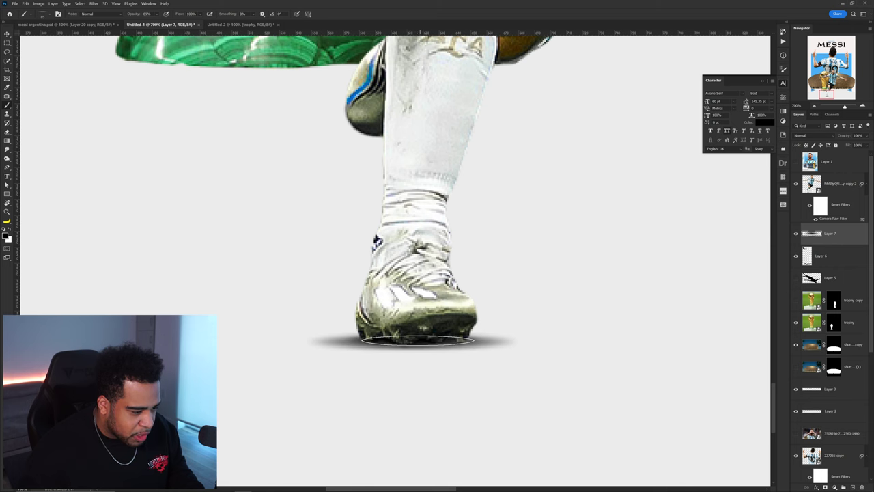
# Stamp a smaller flat shadow beneath the rear boot, undoing the first placement and placing it slightly lower
pyautogui.moveTo(503, 365); pyautogui.dragTo(564, 459)
pyautogui.click(433, 232)
pyautogui.hotkey('ctrl', 'z')
pyautogui.click(433, 247)
pyautogui.scroll(-5, 522, 256)
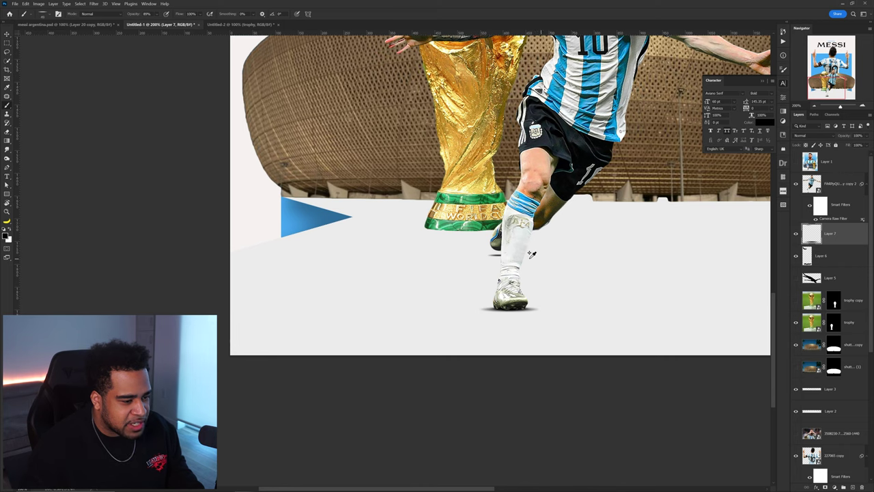
# Soften the cast shadow on Layer 5 with a Gaussian Blur of 3.0 pixels
pyautogui.scroll(4, 534, 255)
pyautogui.scroll(2, 492, 251)
pyautogui.scroll(-4, 481, 246)
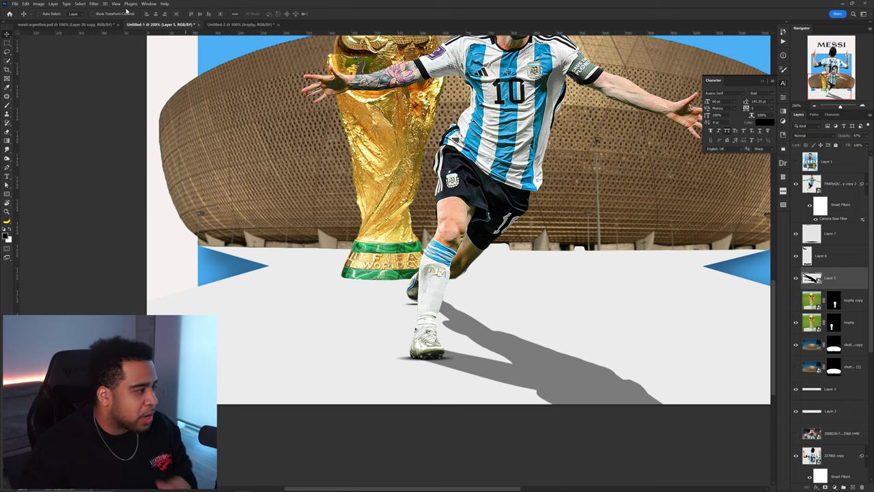
pyautogui.click(93, 4)
pyautogui.moveTo(109, 88)
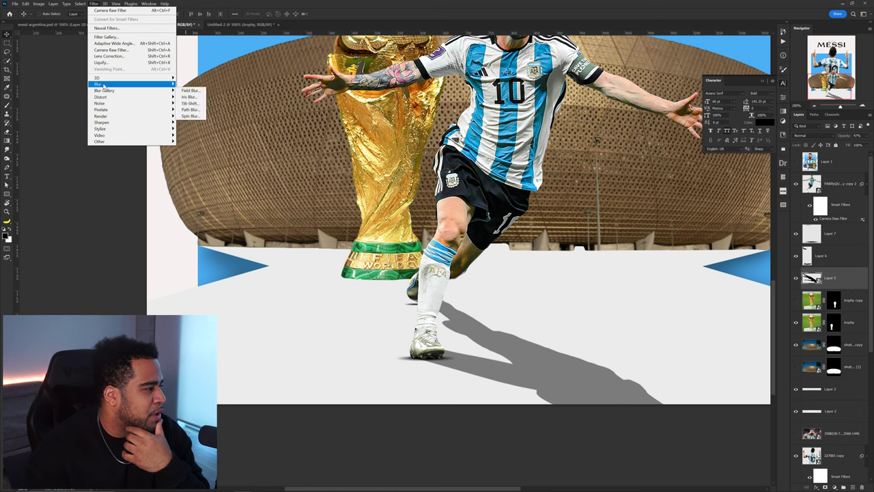
pyautogui.click(188, 109)
pyautogui.moveTo(636, 224); pyautogui.dragTo(641, 224)
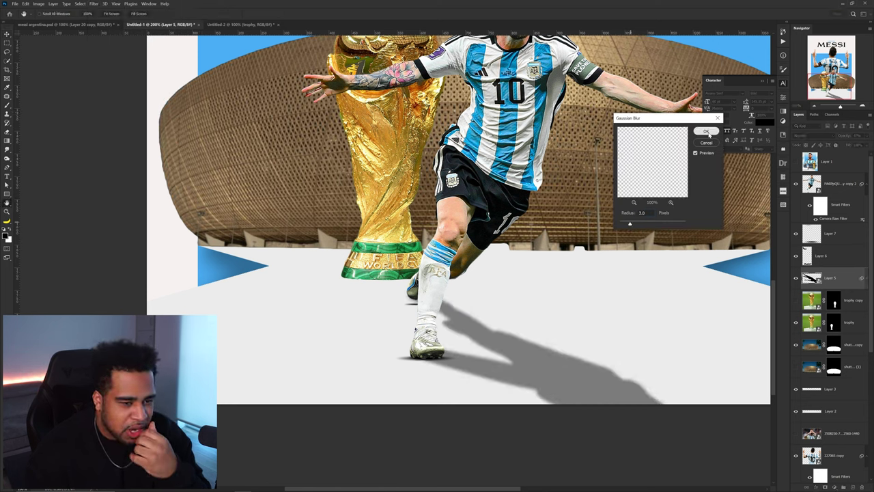
pyautogui.click(706, 131)
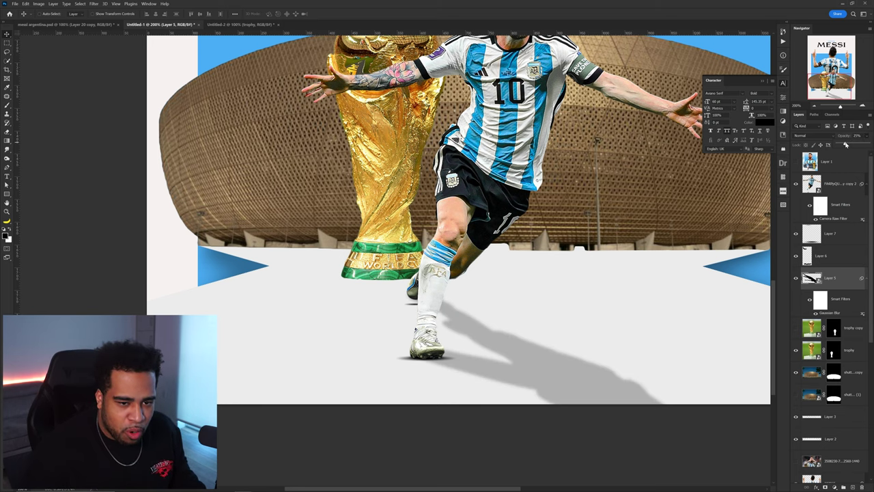
# Add a new layer above the running player cutout and clip it to the cutout
pyautogui.hotkey('ctrl', '+')
pyautogui.click(817, 214)
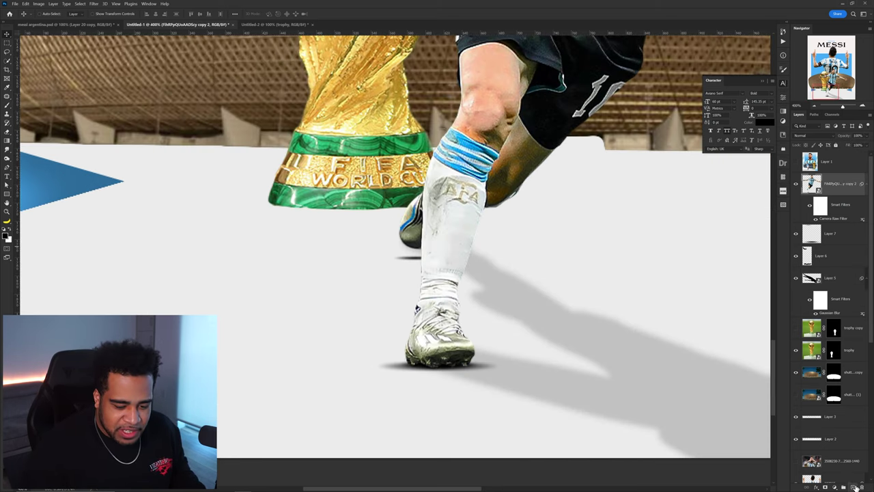
pyautogui.click(855, 487)
pyautogui.keyDown('alt'); pyautogui.click(835, 193); pyautogui.keyUp('alt')
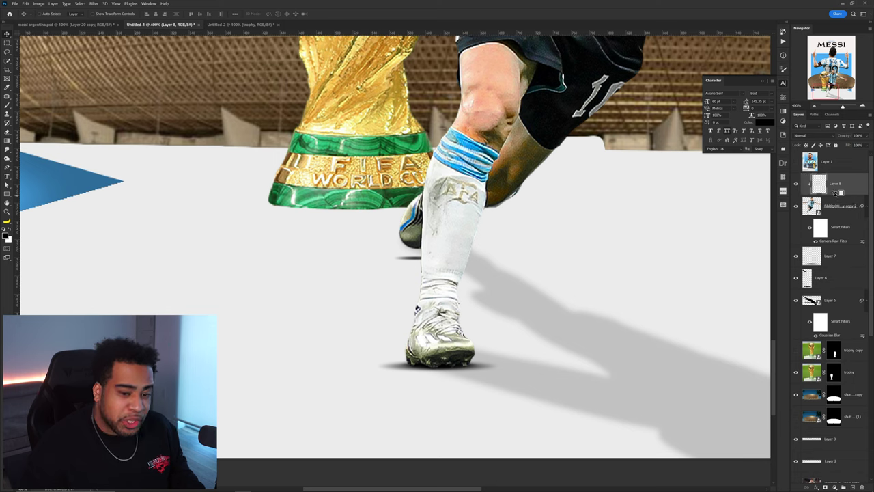
# Shade the front boot and lower leg in black on the clipped layer, using a soft round brush at 40% opacity
pyautogui.press('b')
pyautogui.rightClick(328, 157)
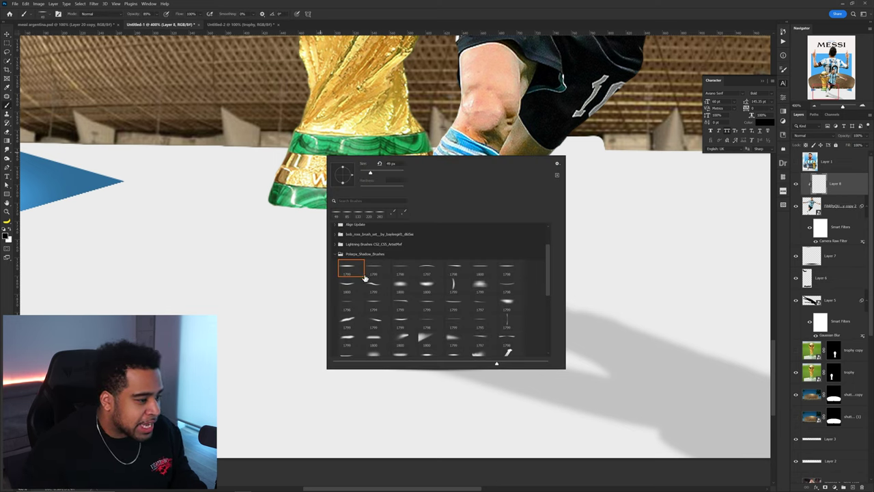
pyautogui.scroll(2, 365, 274)
pyautogui.click(335, 227)
pyautogui.click(349, 240)
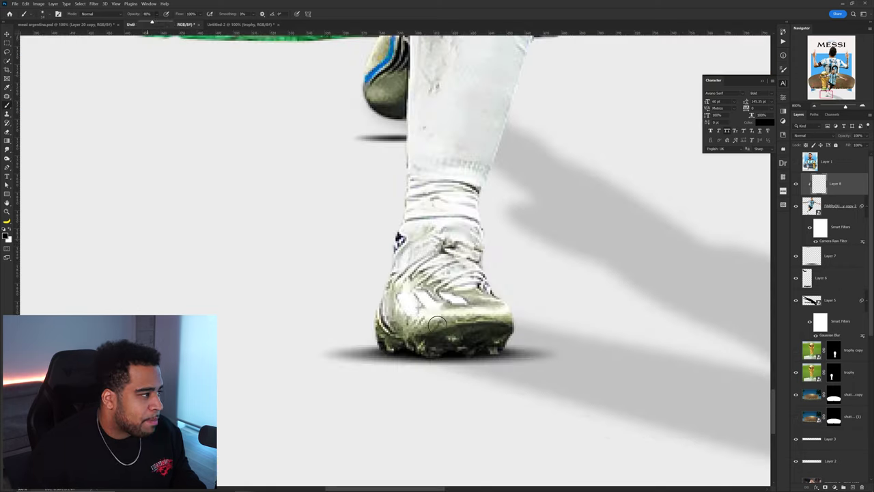
pyautogui.scroll(2, 409, 361)
pyautogui.keyDown('alt'); pyautogui.rightClick(396, 359); pyautogui.keyUp('alt')
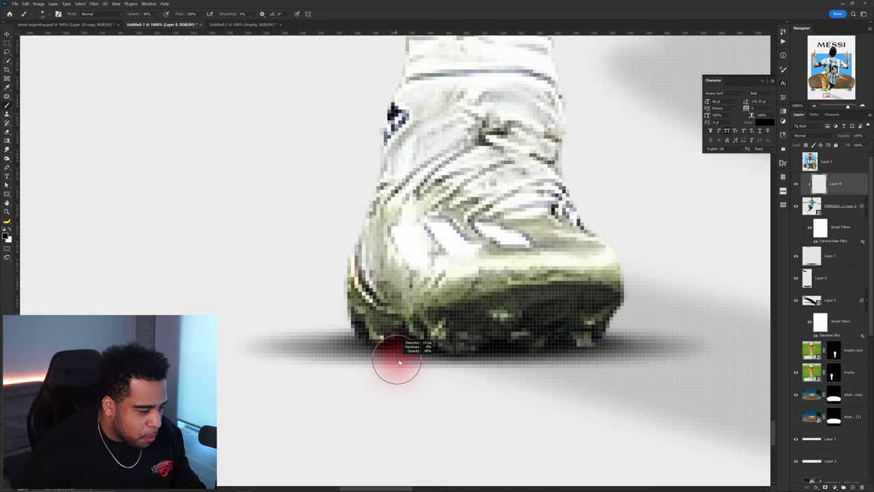
pyautogui.moveTo(324, 319)
pyautogui.mouseDown()
pyautogui.moveTo(377, 355)
pyautogui.moveTo(346, 340)
pyautogui.moveTo(630, 287)
pyautogui.moveTo(643, 236)
pyautogui.moveTo(604, 359)
pyautogui.moveTo(626, 207)
pyautogui.moveTo(624, 360)
pyautogui.moveTo(632, 236)
pyautogui.moveTo(633, 271)
pyautogui.mouseUp()
pyautogui.moveTo(386, 363)
pyautogui.mouseDown()
pyautogui.moveTo(340, 209)
pyautogui.moveTo(349, 192)
pyautogui.mouseUp()
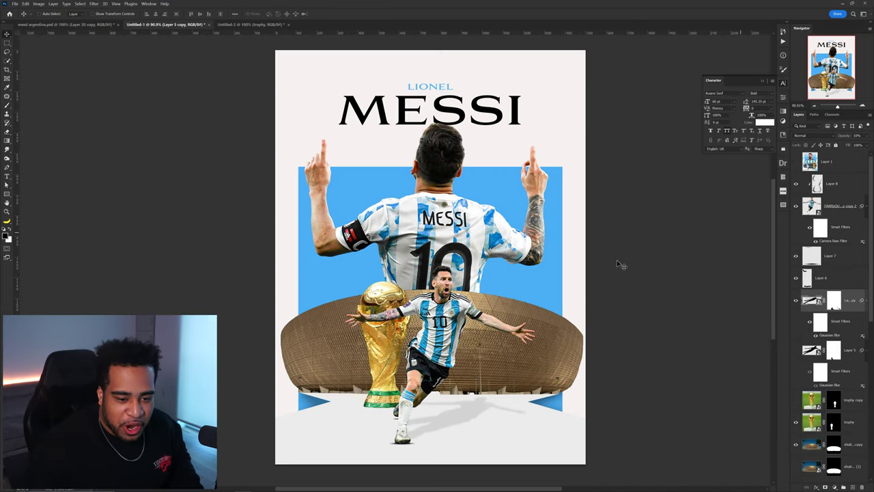
# Position the white mist layer over the floor at the stadium's base, behind the trophy and the running player
pyautogui.click(388, 338)
pyautogui.click(855, 443)
pyautogui.moveTo(396, 315); pyautogui.dragTo(483, 379)
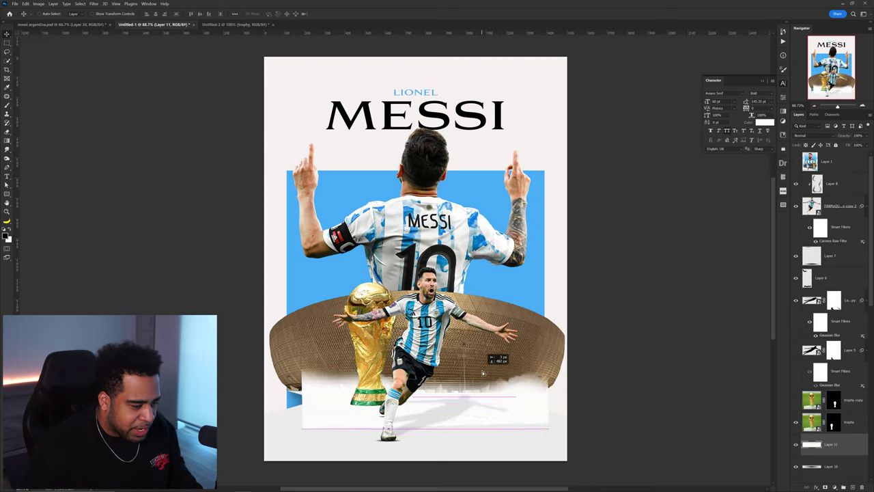
# Scale the white mist layer to about 147% and move it down slightly so it spans the poster's full width over the floor
pyautogui.hotkey('ctrl', 't')
pyautogui.moveTo(549, 402); pyautogui.dragTo(568, 403)
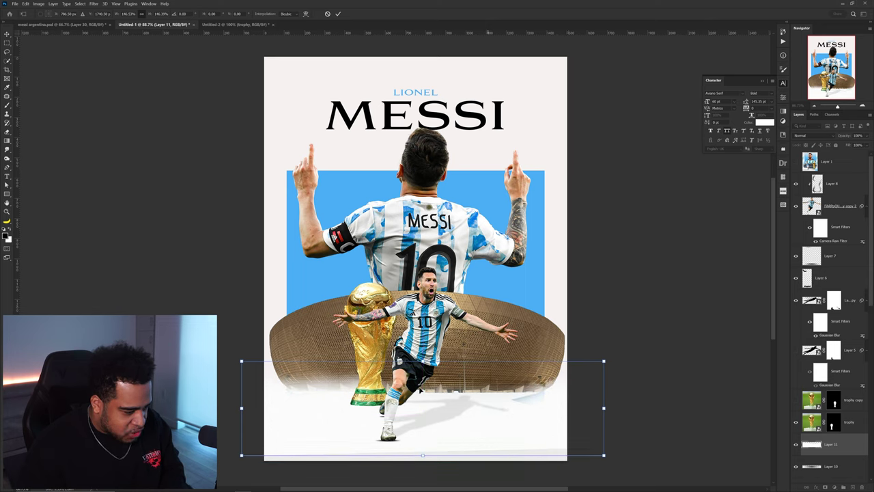
pyautogui.moveTo(423, 405); pyautogui.dragTo(427, 413)
pyautogui.press('Return')
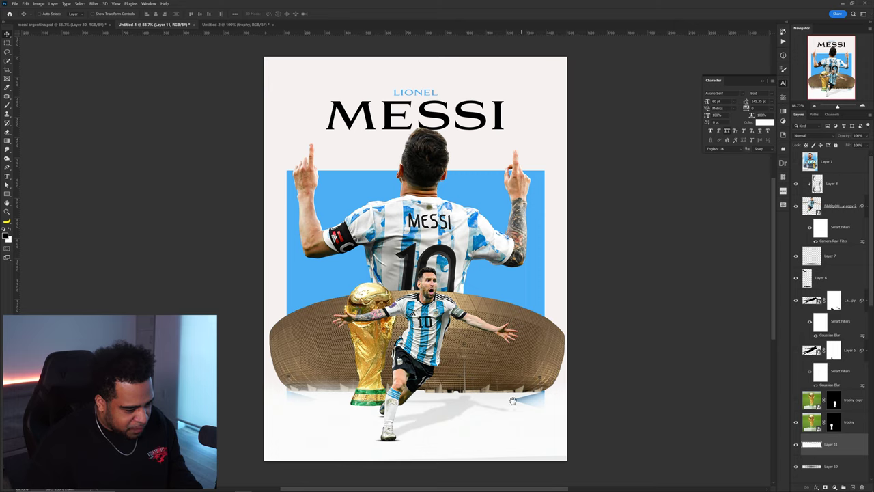
# Shrink the Argentina flag and place it directly beside LIONEL, positioning both above the first letters of MESSI
pyautogui.moveTo(512, 400); pyautogui.dragTo(545, 379)
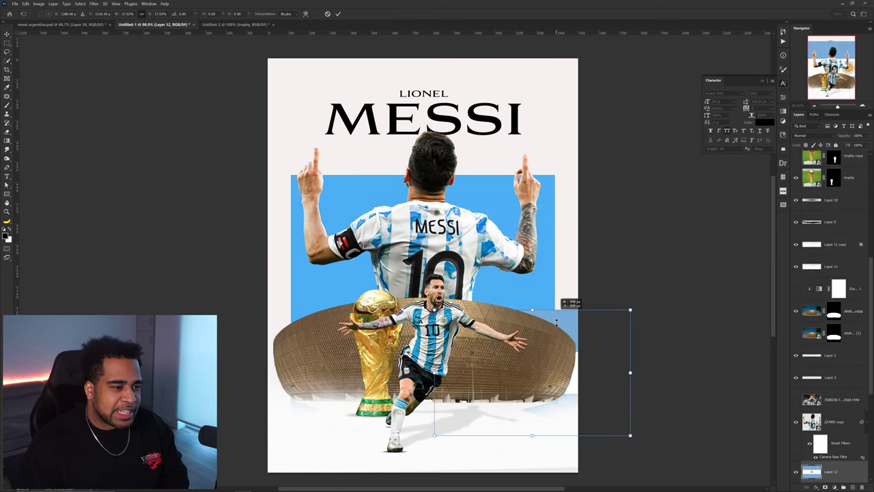
pyautogui.press('Return')
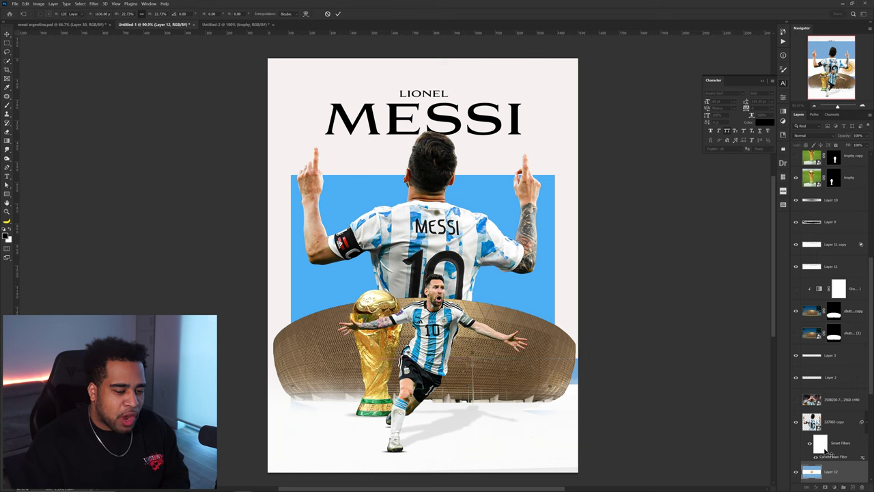
pyautogui.rightClick(844, 303)
pyautogui.click(824, 274)
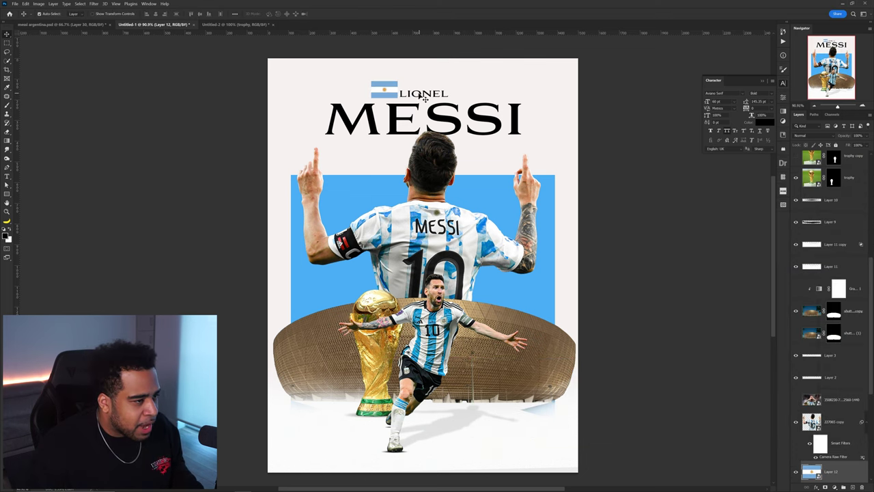
pyautogui.moveTo(418, 94)
pyautogui.mouseDown()
pyautogui.moveTo(424, 90)
pyautogui.moveTo(408, 91)
pyautogui.mouseUp()
pyautogui.moveTo(478, 96); pyautogui.dragTo(433, 97)
# Duplicate the LIONEL text towards the other end of the MESSI title and change the copy's text to 10
pyautogui.moveTo(394, 87); pyautogui.dragTo(474, 87)
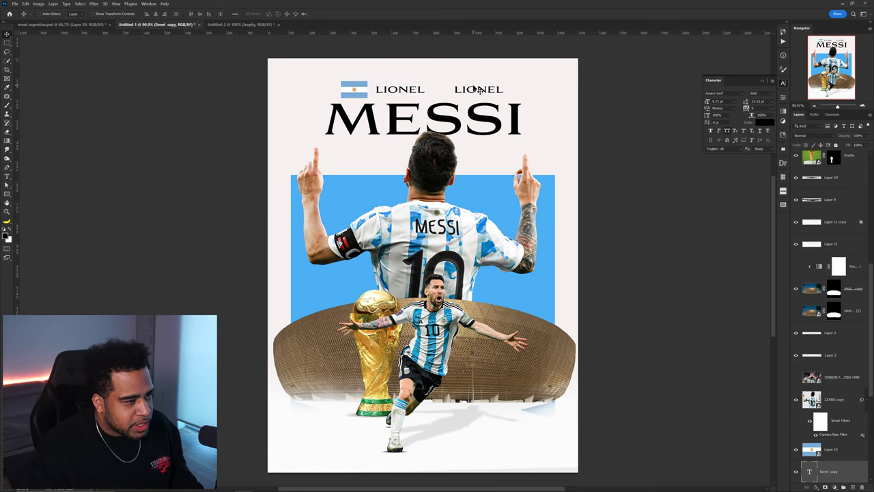
pyautogui.doubleClick(480, 90)
pyautogui.write('10')
pyautogui.hotkey('ctrl', 'Return')
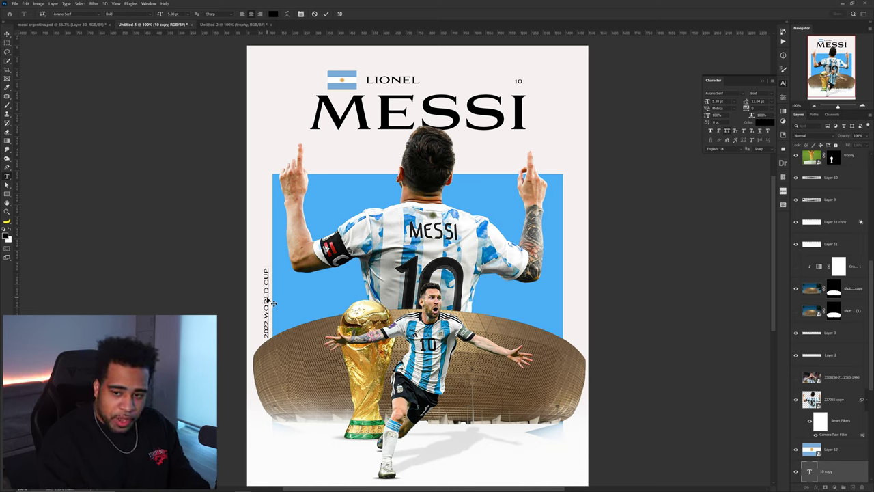
# Complete the small text as 2022 WORLD CUP QATAR and place it horizontally beneath the first letters of the MESSI title
pyautogui.write('AR')
pyautogui.hotkey('ctrl', 'Return')
pyautogui.hotkey('ctrl', 't')
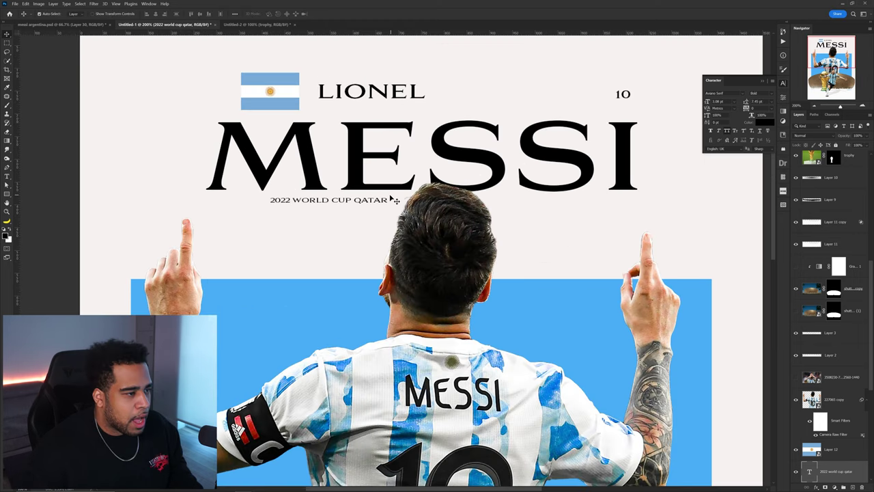
pyautogui.moveTo(400, 208); pyautogui.dragTo(356, 206)
pyautogui.scroll(-2, 404, 205)
pyautogui.moveTo(433, 215); pyautogui.dragTo(488, 214)
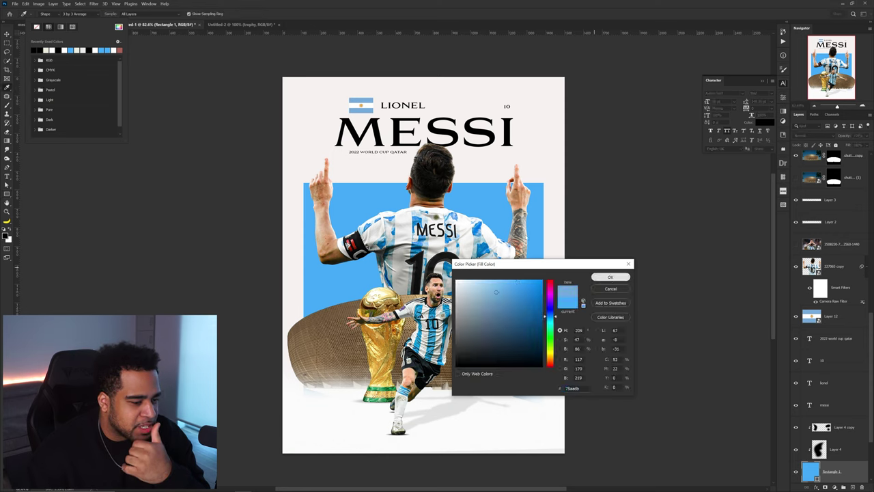
# Fill the background rectangle with flag blue #75aadb and recolour the MESSI title gold, sampled from the flag's sun
pyautogui.press('Return')
pyautogui.click(6, 34)
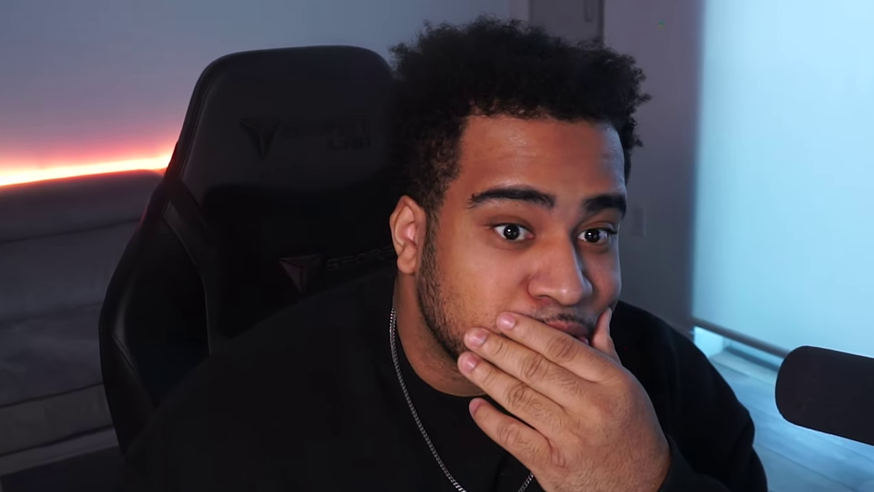
pyautogui.click(511, 137)
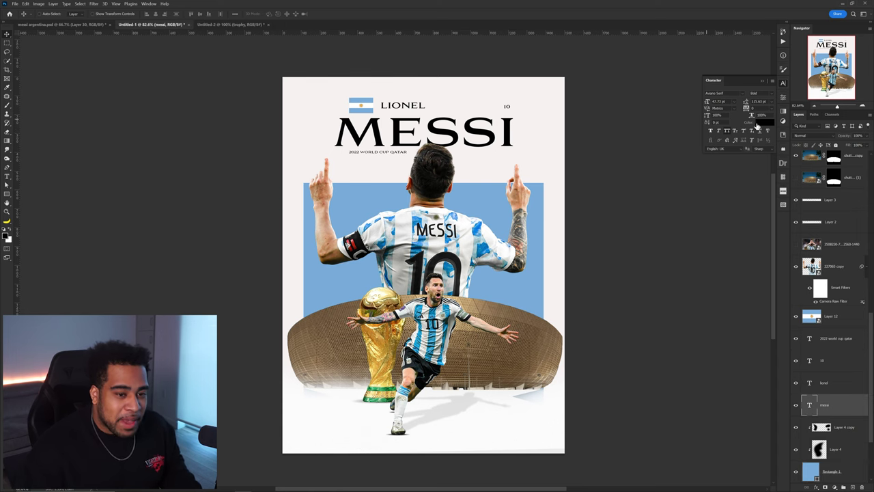
pyautogui.click(756, 125)
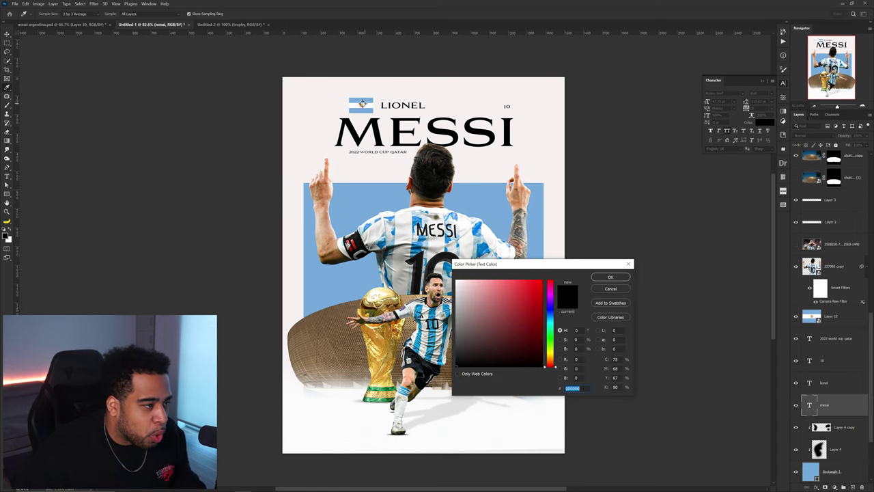
pyautogui.click(360, 105)
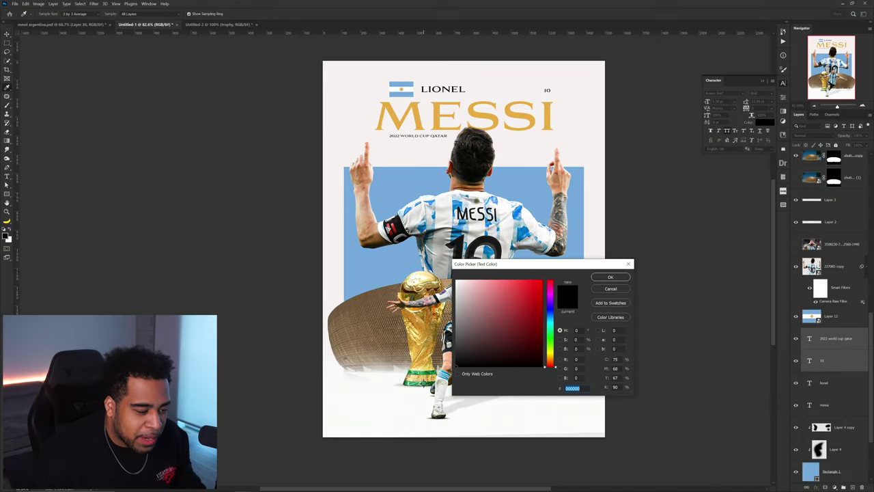
# Try the green of the trophy's base on the 10 and 2022 WORLD CUP QATAR texts, and undo the recolouring
pyautogui.click(425, 384)
pyautogui.click(611, 276)
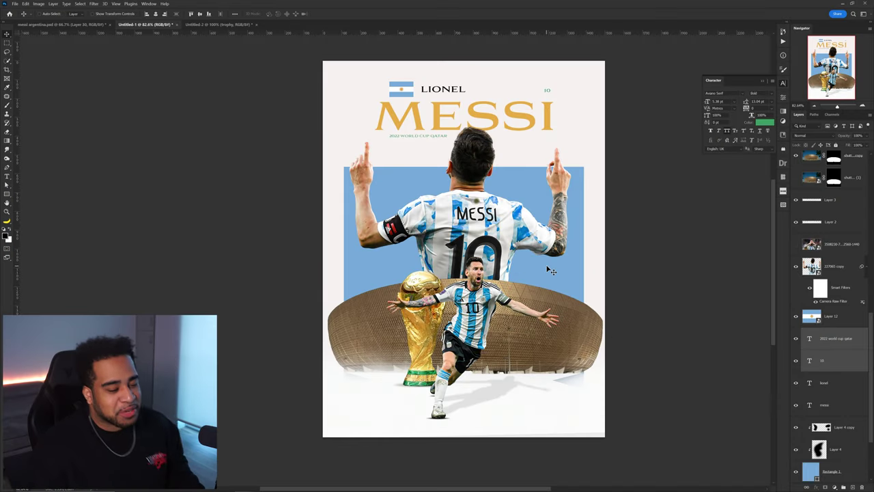
pyautogui.hotkey('ctrl', 'z')
pyautogui.hotkey('ctrl', 'z')
pyautogui.moveTo(541, 229); pyautogui.dragTo(368, 229)
pyautogui.hotkey('ctrl', 'shift', 'z')
pyautogui.moveTo(446, 216); pyautogui.dragTo(515, 207)
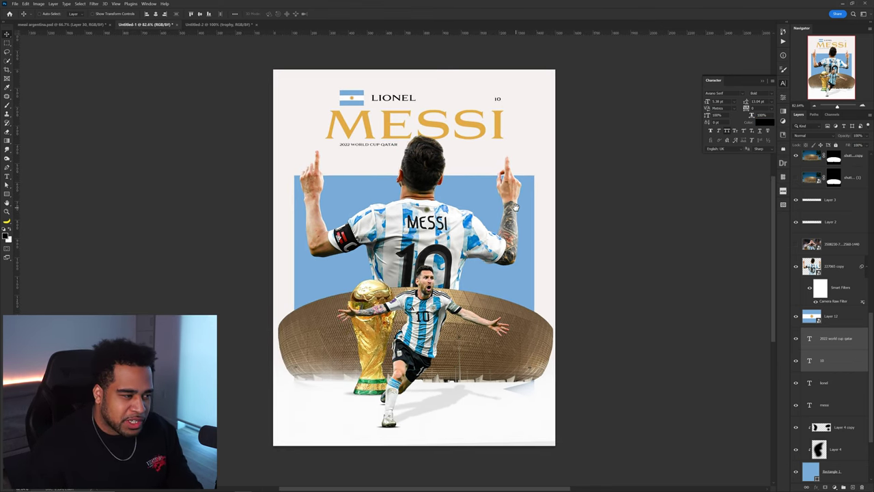
# Enlarge the MESSI title until it spans nearly the full width of the blue rectangle
pyautogui.click(478, 139)
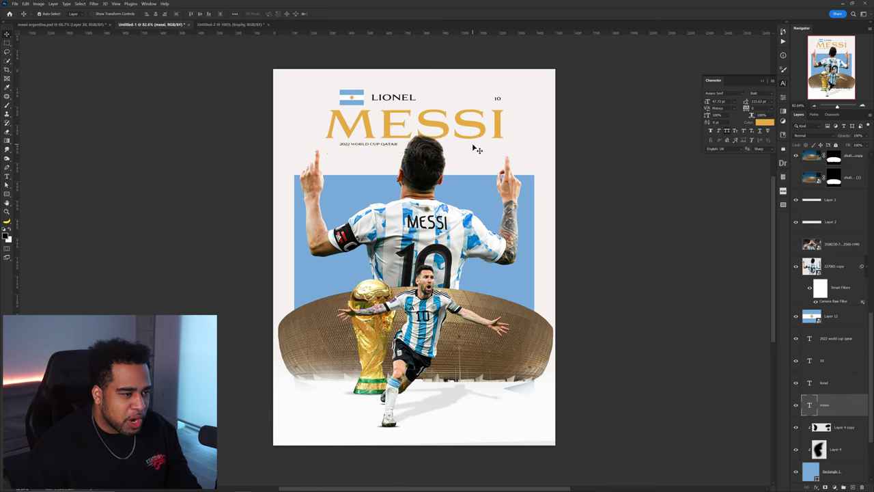
pyautogui.hotkey('ctrl', 't')
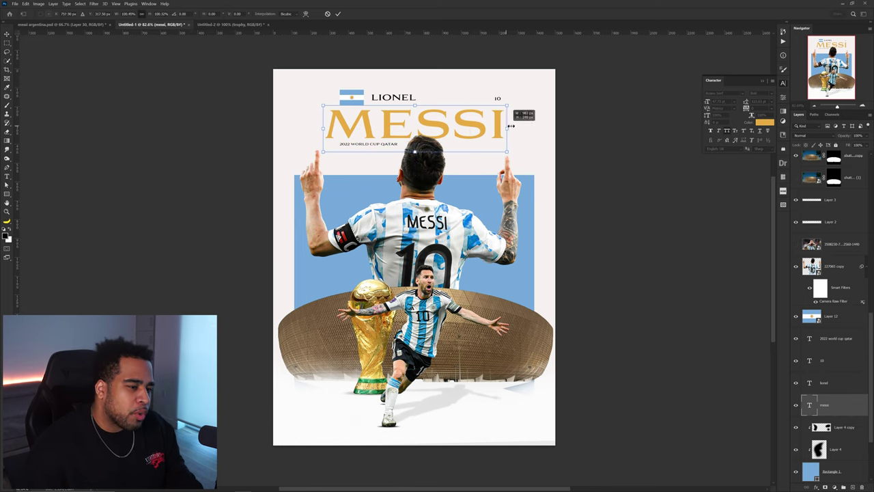
pyautogui.moveTo(508, 125); pyautogui.dragTo(540, 127)
pyautogui.moveTo(322, 128); pyautogui.dragTo(295, 130)
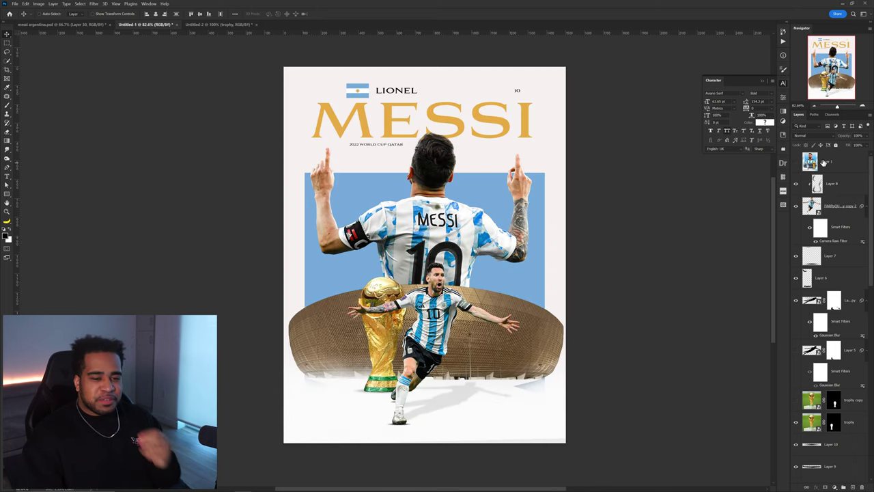
# Briefly show the reference poster on Layer 1 to compare it with the current design
pyautogui.click(823, 163)
pyautogui.click(832, 182)
pyautogui.click(797, 166)
pyautogui.click(797, 166)
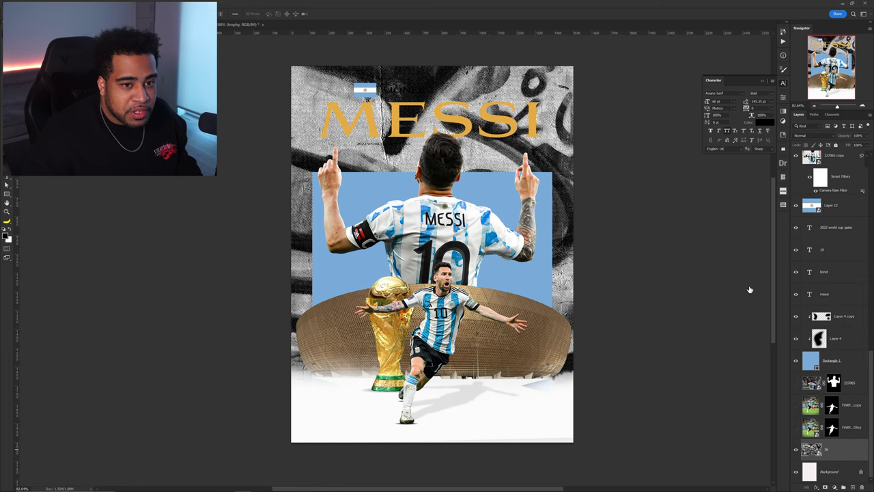
# Blend the graffiti texture over the whole poster through its layer blending options and add a layer mask to it
pyautogui.doubleClick(850, 448)
pyautogui.moveTo(585, 299)
pyautogui.mouseDown()
pyautogui.moveTo(614, 299)
pyautogui.moveTo(584, 312)
pyautogui.mouseUp()
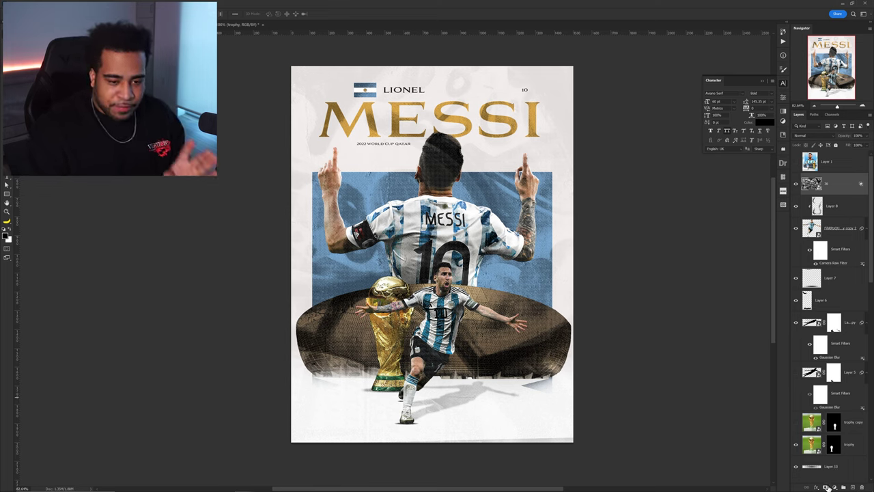
pyautogui.click(825, 487)
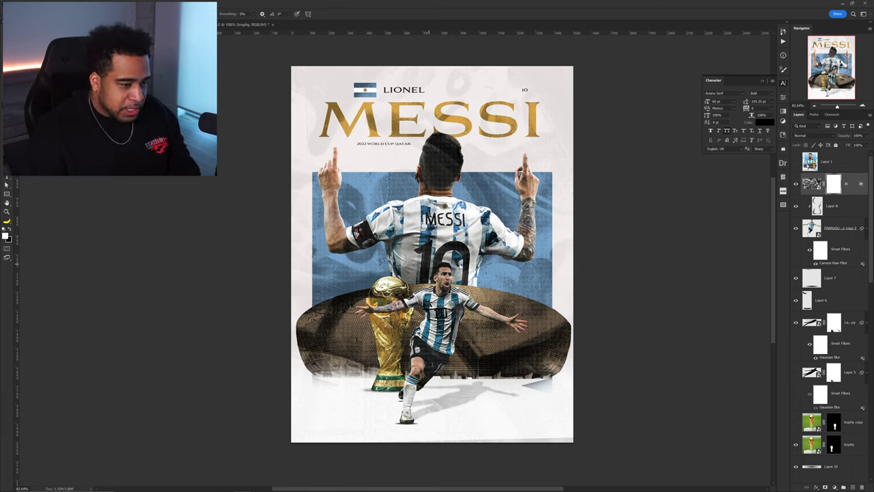
# Paint black on the texture's mask with a large soft brush to clear the texture from the players and the poster's centre
pyautogui.rightClick(484, 314)
pyautogui.doubleClick(483, 316)
pyautogui.press('x')
pyautogui.moveTo(505, 324)
pyautogui.mouseDown()
pyautogui.moveTo(447, 331)
pyautogui.moveTo(471, 287)
pyautogui.moveTo(365, 269)
pyautogui.moveTo(364, 194)
pyautogui.moveTo(508, 235)
pyautogui.mouseUp()
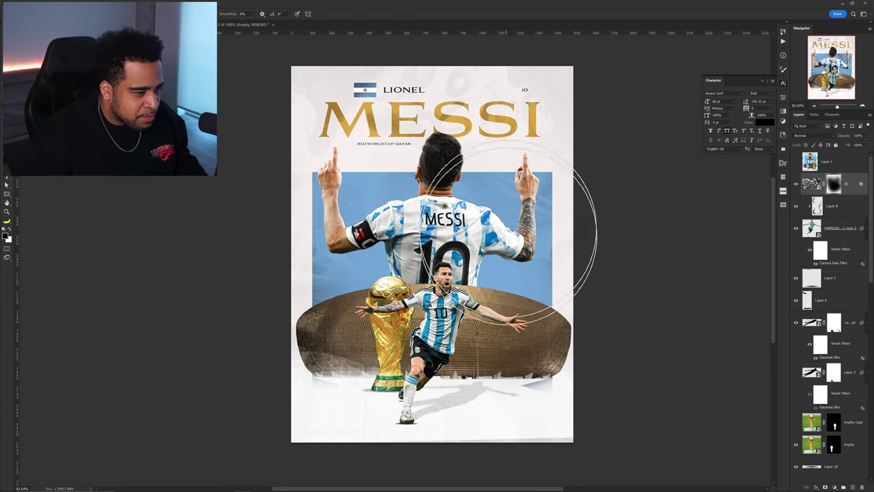
pyautogui.scroll(3, 481, 212)
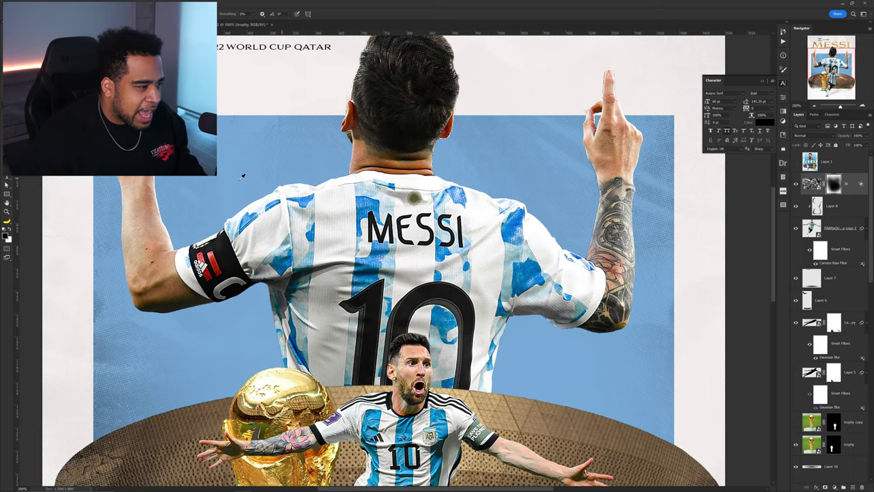
pyautogui.scroll(-3, 273, 194)
pyautogui.moveTo(360, 141); pyautogui.dragTo(409, 196)
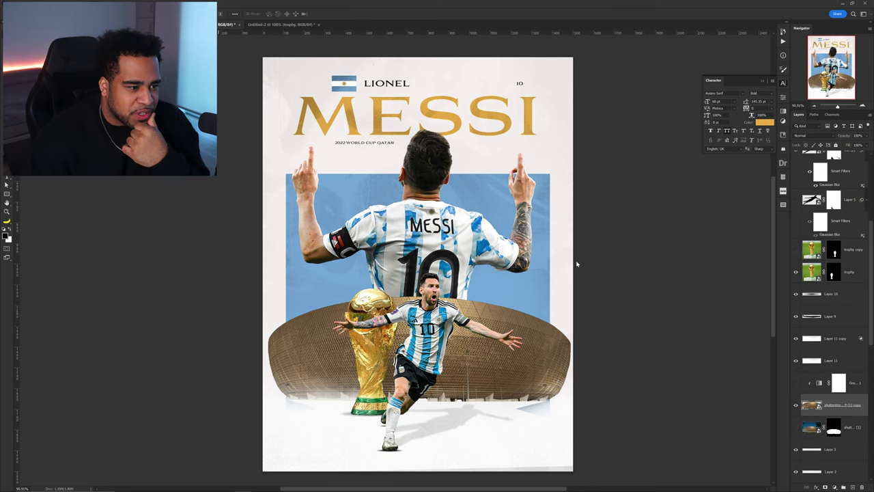
# Apply a Camera Raw Filter to the stadium layer with Vibrance reduced to about -35
pyautogui.hotkey('ctrl', 'shift', 'a')
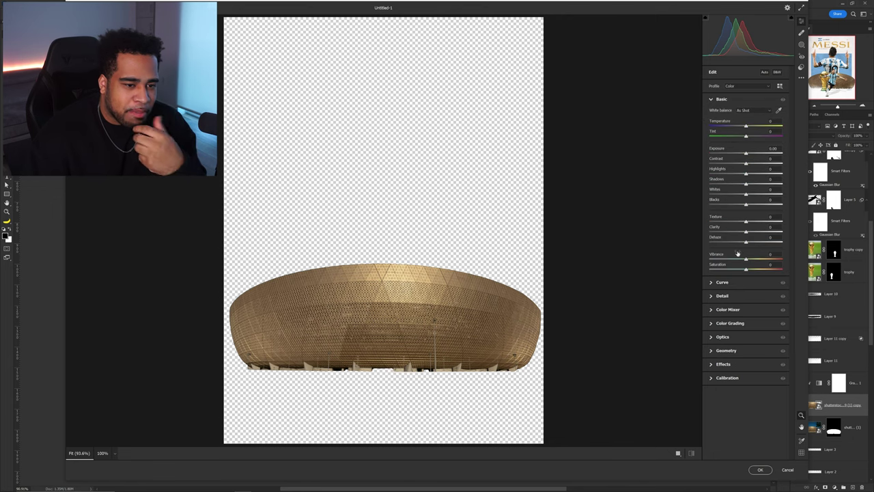
pyautogui.moveTo(742, 259)
pyautogui.mouseDown()
pyautogui.moveTo(724, 260)
pyautogui.moveTo(733, 260)
pyautogui.mouseUp()
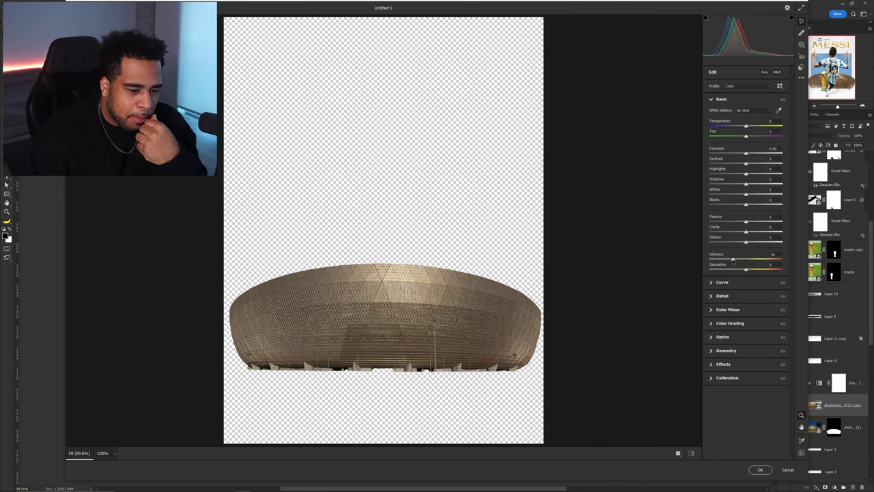
pyautogui.click(760, 469)
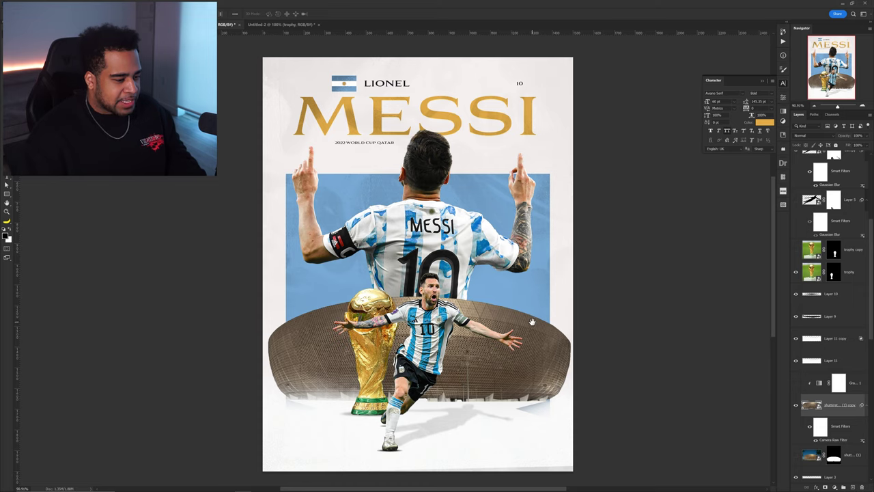
# Toggle the Layer 1 reference poster on and off to check the finished composition against it
pyautogui.moveTo(534, 311); pyautogui.dragTo(576, 316)
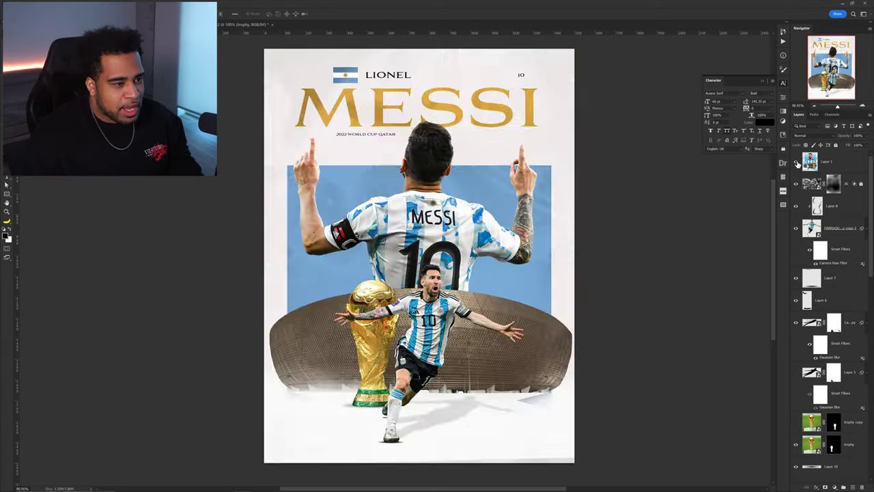
pyautogui.click(796, 162)
pyautogui.click(796, 162)
pyautogui.click(795, 162)
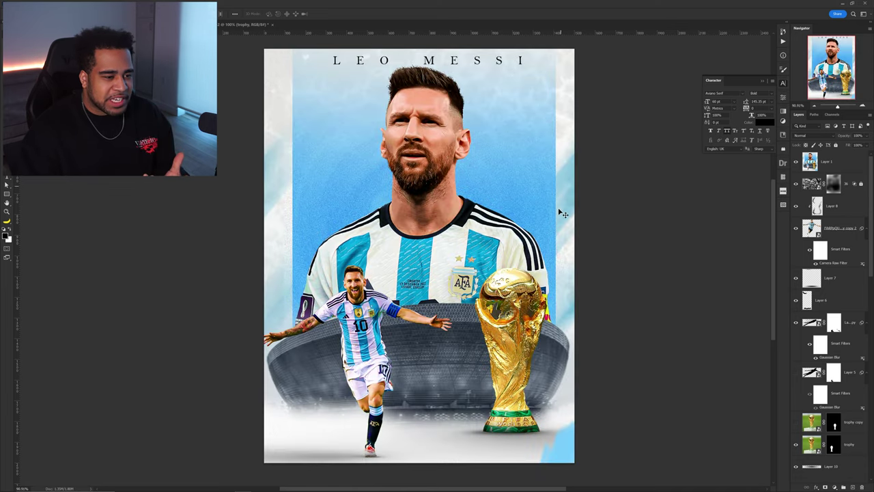
pyautogui.click(795, 161)
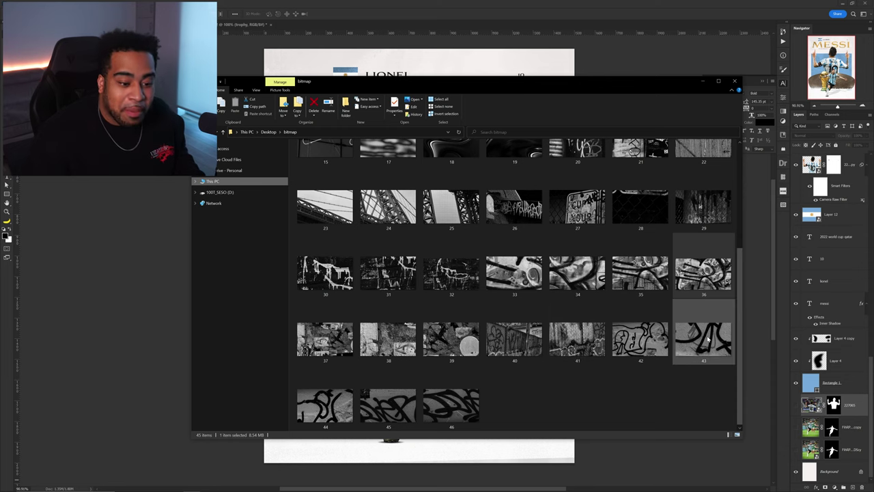
# Place a dark graffiti image from the bitmap folder behind the blue rectangle and enlarge it beyond the poster's width
pyautogui.moveTo(704, 345); pyautogui.dragTo(483, 458)
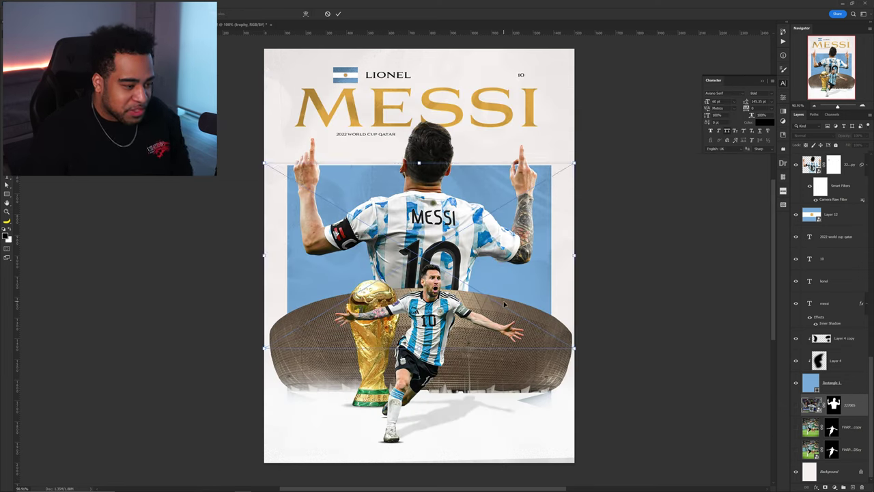
pyautogui.moveTo(575, 255); pyautogui.dragTo(769, 255)
pyautogui.moveTo(547, 245); pyautogui.dragTo(557, 275)
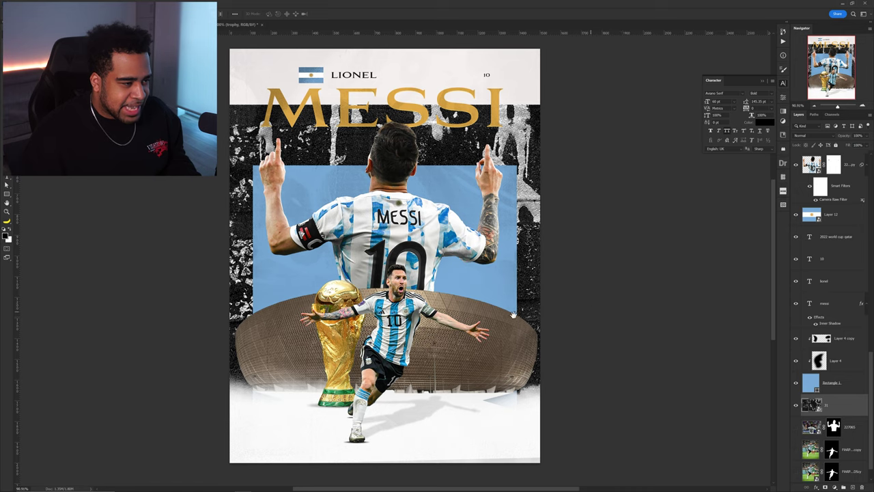
# Clip a Gradient Map to the dark graffiti layer, with the rectangle's light blue at 0% and black at about 80%
pyautogui.moveTo(504, 315); pyautogui.dragTo(550, 290)
pyautogui.click(836, 486)
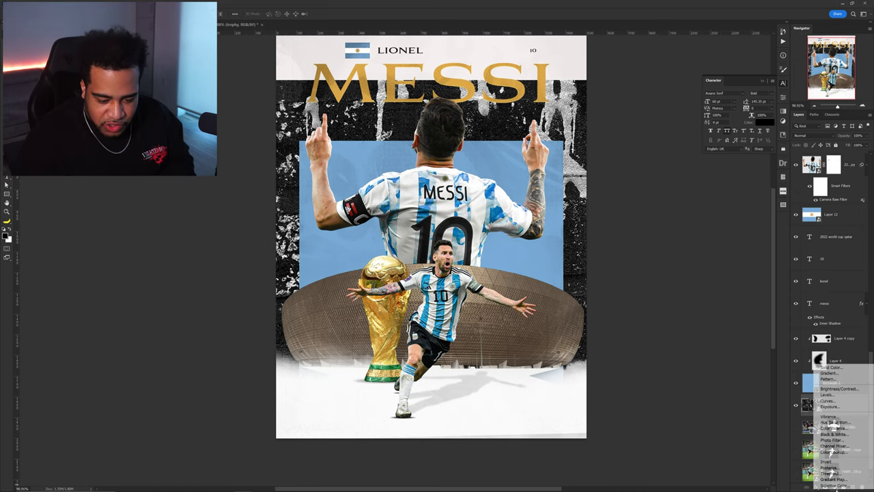
pyautogui.click(840, 476)
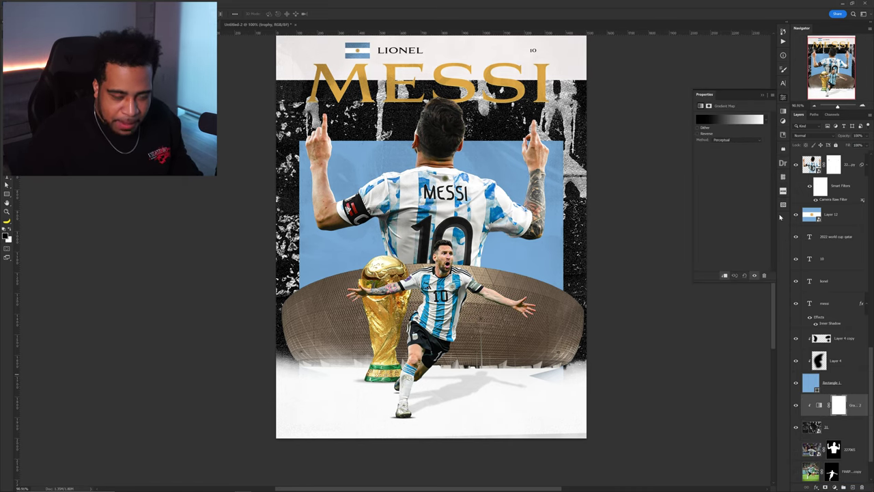
pyautogui.click(723, 123)
pyautogui.moveTo(490, 292); pyautogui.dragTo(602, 293)
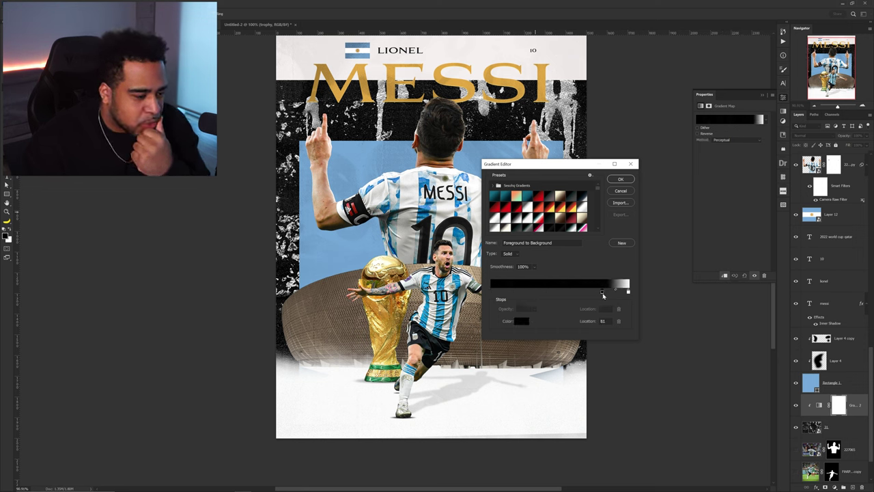
pyautogui.moveTo(498, 292); pyautogui.dragTo(490, 293)
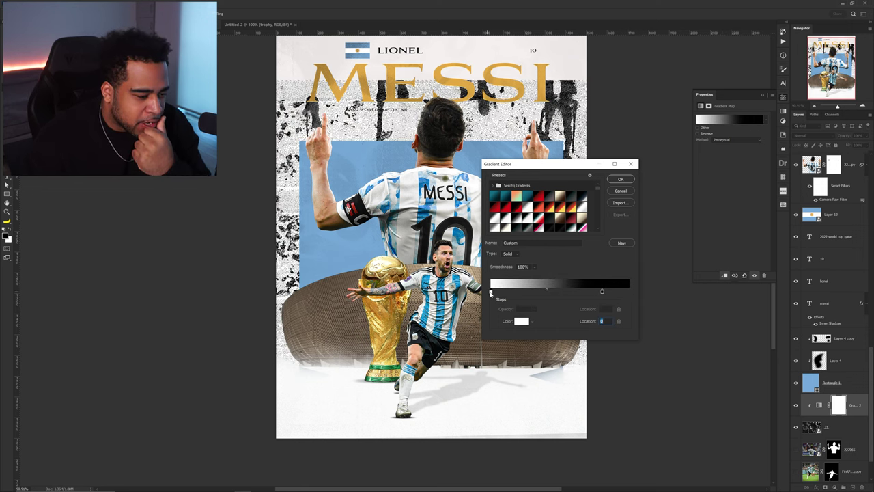
pyautogui.doubleClick(491, 293)
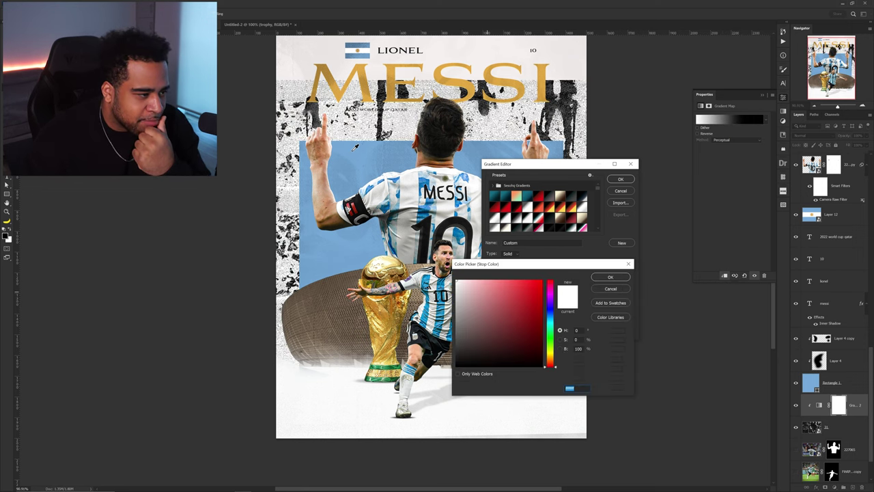
pyautogui.click(610, 277)
pyautogui.click(621, 179)
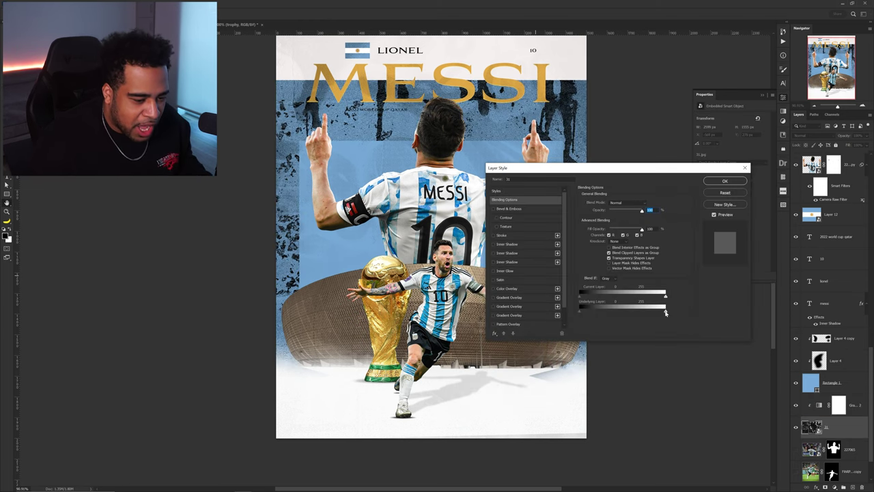
# Fade the graffiti with Blend If on the underlying layer and brush its mask so faint texture stays only at the poster's sides
pyautogui.moveTo(665, 313)
pyautogui.mouseDown()
pyautogui.moveTo(628, 312)
pyautogui.moveTo(665, 314)
pyautogui.moveTo(619, 299)
pyautogui.mouseUp()
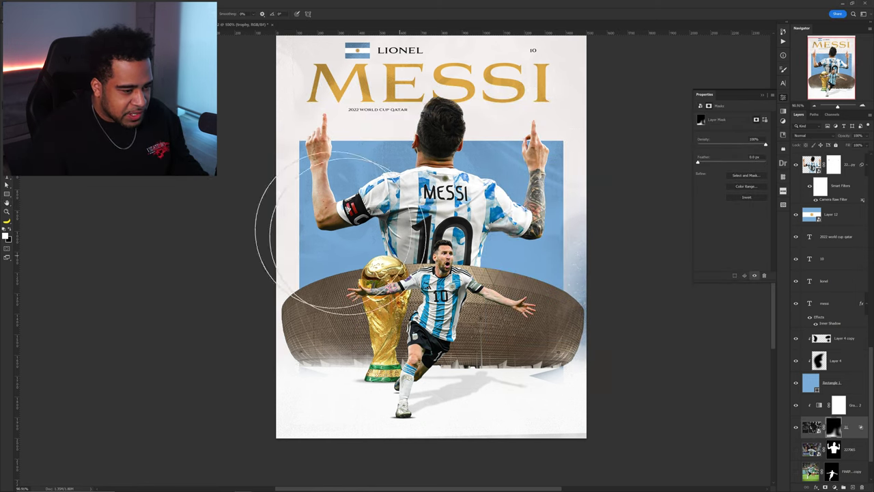
pyautogui.moveTo(260, 201); pyautogui.dragTo(269, 149)
pyautogui.moveTo(271, 180); pyautogui.dragTo(302, 206)
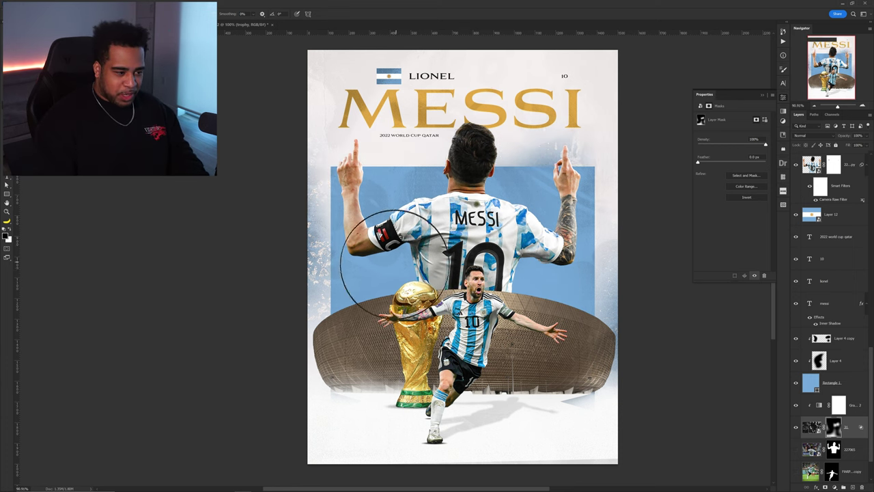
pyautogui.scroll(-1, 496, 251)
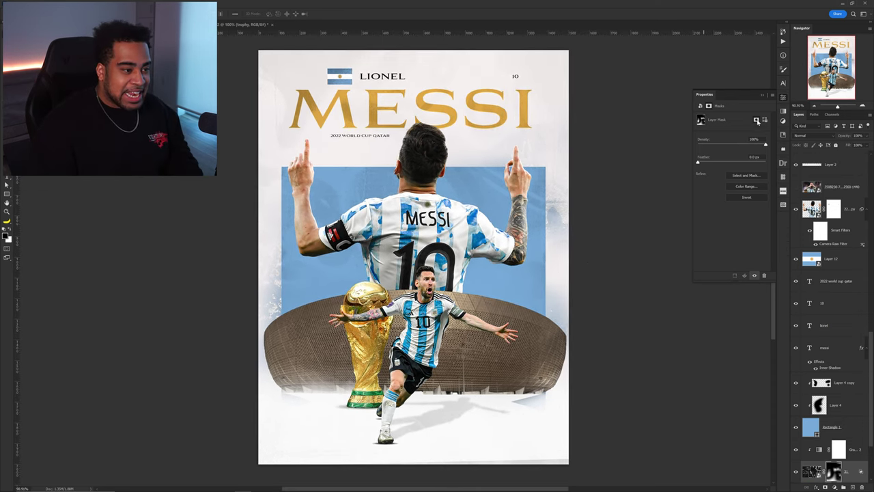
pyautogui.click(783, 98)
pyautogui.scroll(-1, 526, 195)
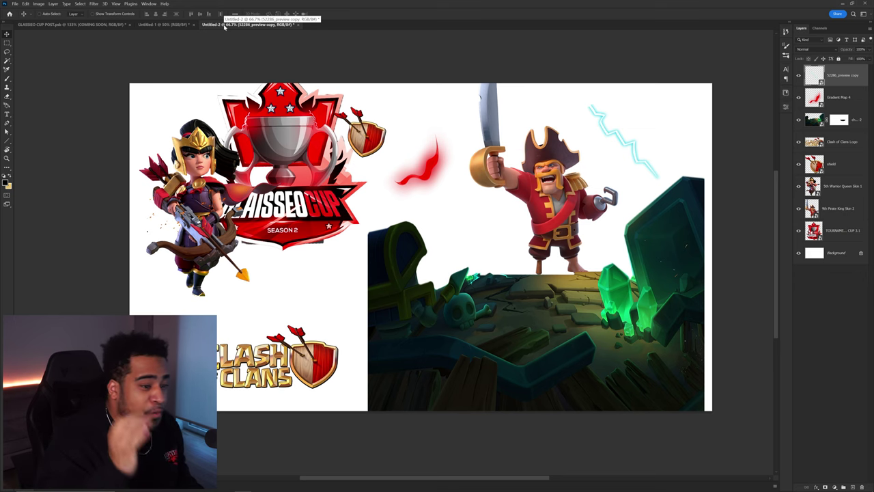
# Spread the tournament logo, red slash, shield and pirate king apart on the Untitled-2 asset board
pyautogui.moveTo(327, 137); pyautogui.dragTo(367, 159)
pyautogui.moveTo(442, 151); pyautogui.dragTo(457, 122)
pyautogui.moveTo(396, 142); pyautogui.dragTo(366, 147)
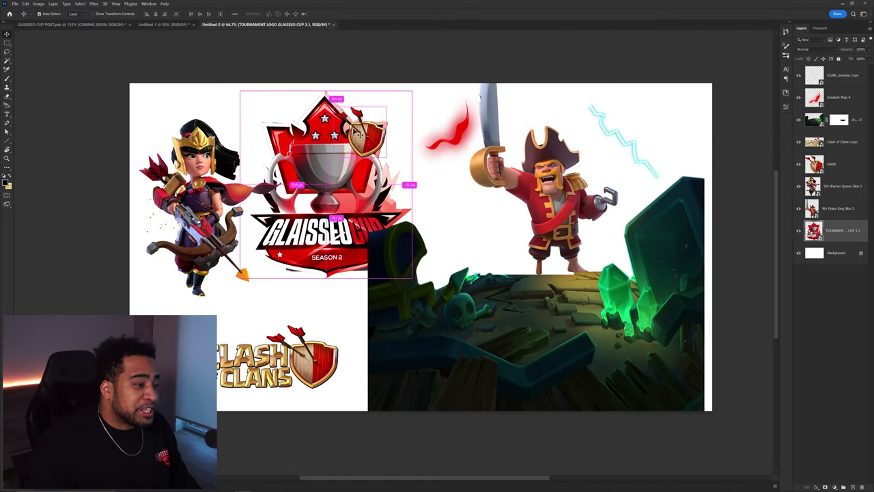
pyautogui.moveTo(359, 134); pyautogui.dragTo(404, 117)
pyautogui.click(845, 208)
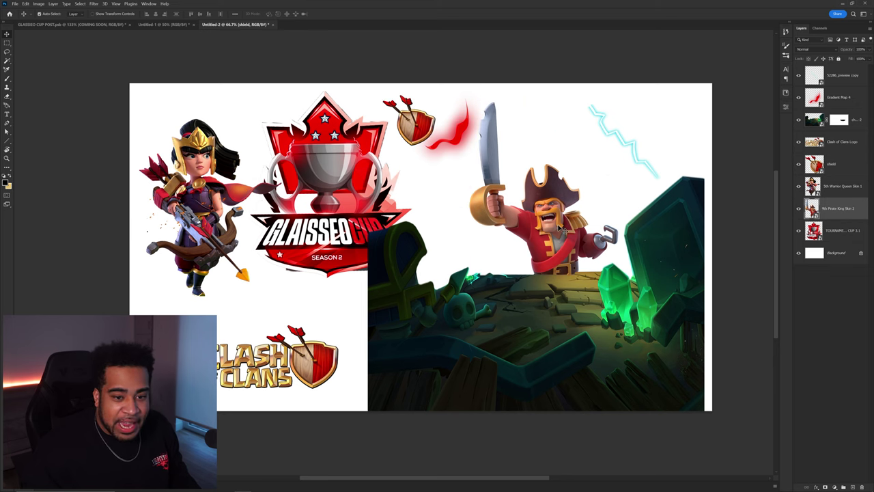
pyautogui.moveTo(586, 207); pyautogui.dragTo(585, 207)
# Examine the leftover cut-out edges beneath the tournament logo's SEASON 2 banner and compare them with the masked logo in Untitled-1
pyautogui.moveTo(311, 266)
pyautogui.mouseDown()
pyautogui.moveTo(336, 266)
pyautogui.moveTo(307, 266)
pyautogui.mouseUp()
pyautogui.scroll(4, 307, 266)
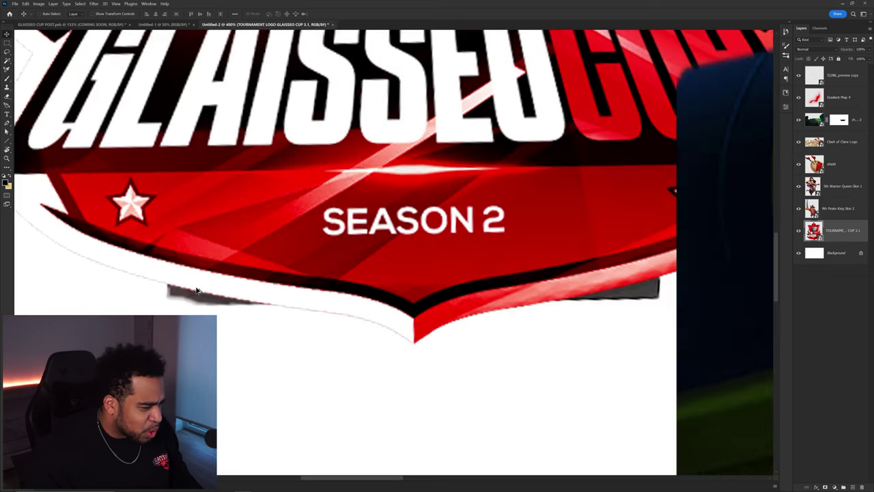
pyautogui.scroll(-5, 403, 291)
pyautogui.moveTo(478, 290)
pyautogui.mouseDown()
pyautogui.moveTo(477, 257)
pyautogui.moveTo(492, 261)
pyautogui.moveTo(478, 294)
pyautogui.mouseUp()
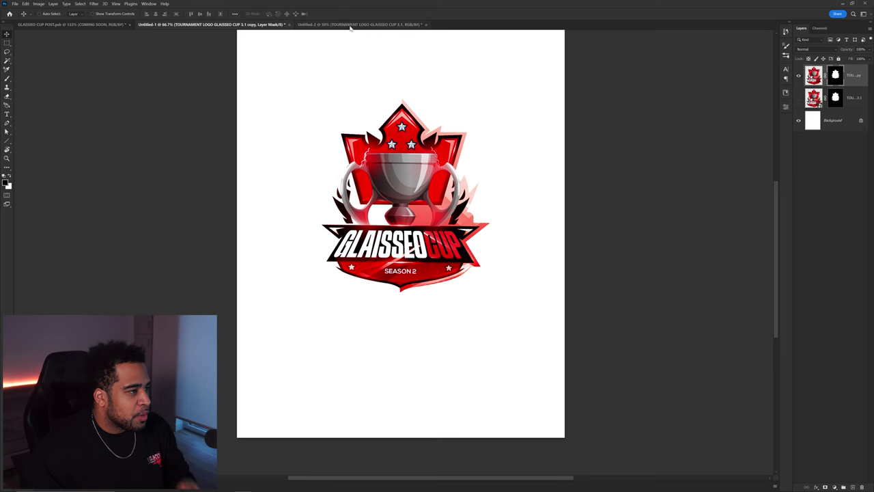
pyautogui.click(351, 26)
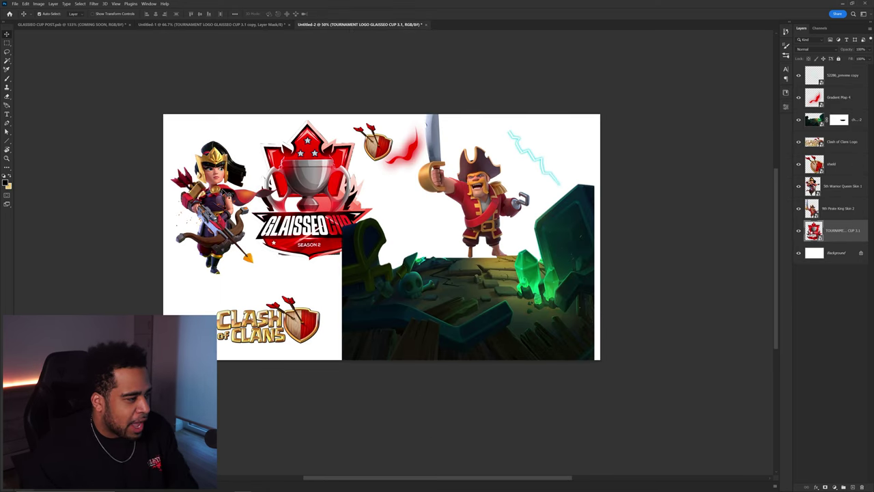
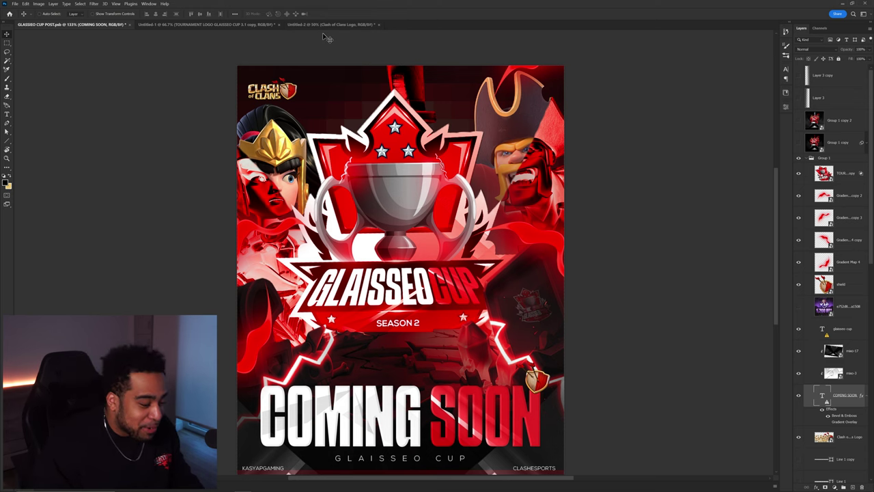
# Copy the two credit name text layers from GLASSEO CUP POST into Untitled-1 and colour them black
pyautogui.click(325, 25)
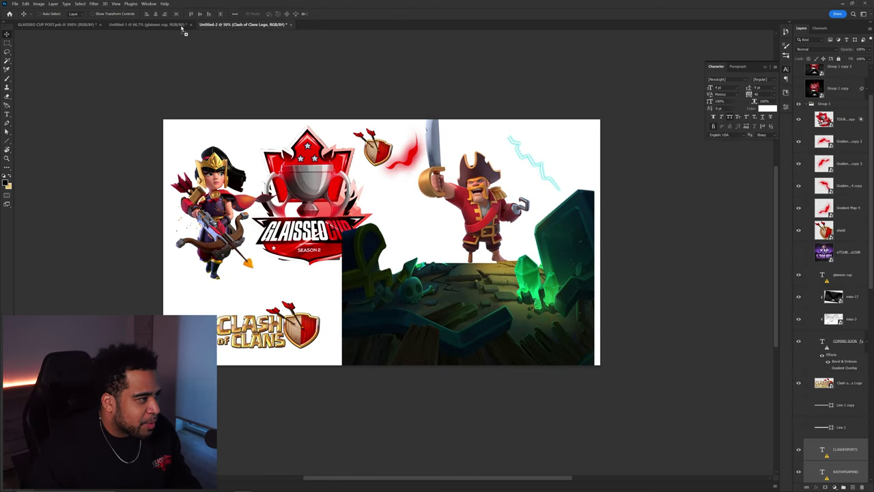
pyautogui.click(185, 26)
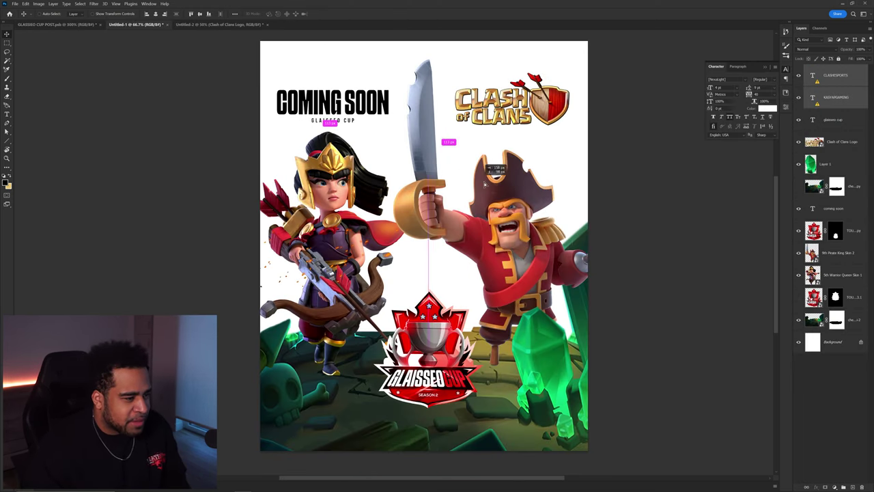
pyautogui.click(766, 110)
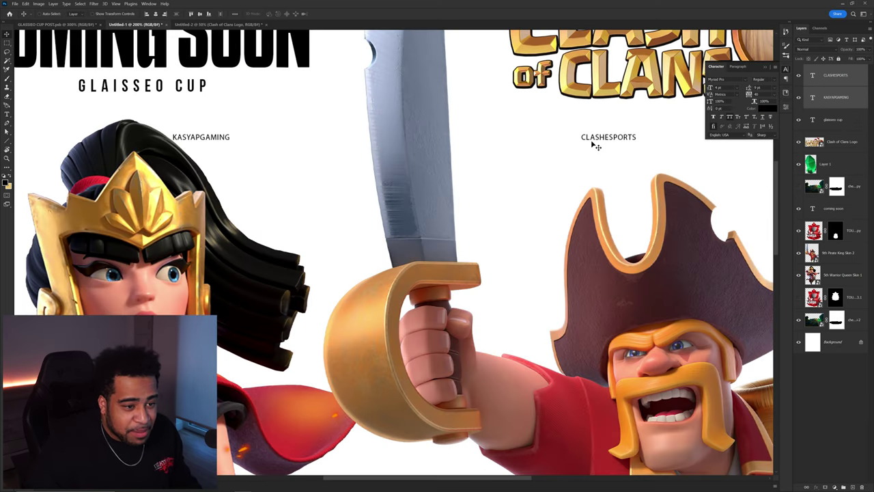
# Position the two credit names on either side of the sword, below the COMING SOON headline and the Clash of Clans logo
pyautogui.moveTo(593, 144)
pyautogui.mouseDown()
pyautogui.moveTo(610, 139)
pyautogui.moveTo(598, 136)
pyautogui.mouseUp()
pyautogui.keyDown('ctrl'); pyautogui.click(673, 140); pyautogui.keyUp('ctrl')
pyautogui.scroll(-2, 535, 139)
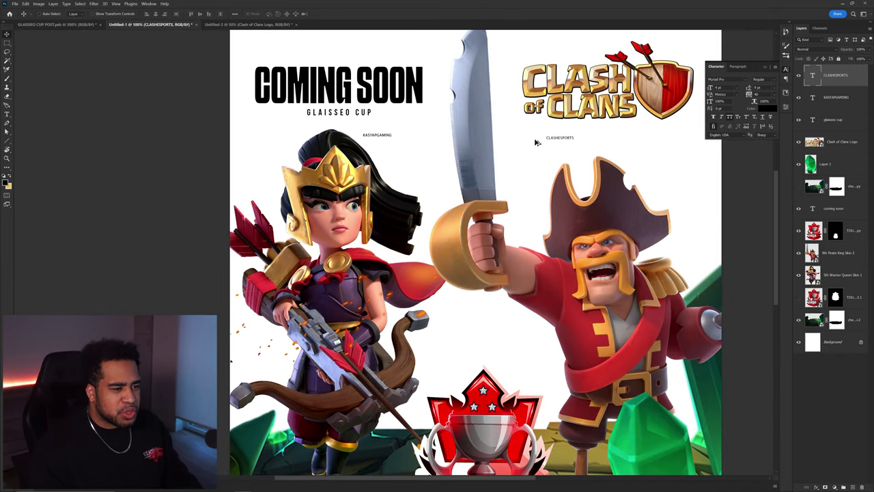
pyautogui.moveTo(525, 186); pyautogui.dragTo(469, 135)
pyautogui.moveTo(331, 88); pyautogui.dragTo(395, 101)
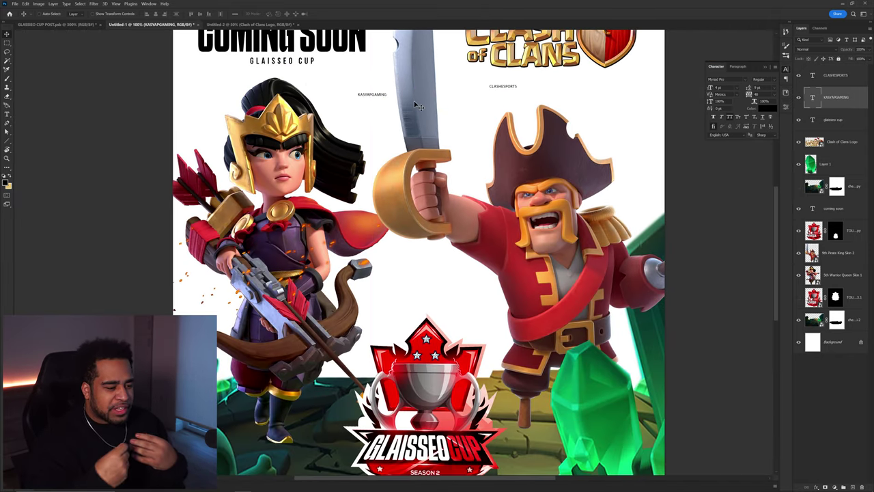
# Review the credit text on GLASSEO CUP POST, check the credited channel's YouTube page in the browser, and return to Photoshop
pyautogui.click(88, 26)
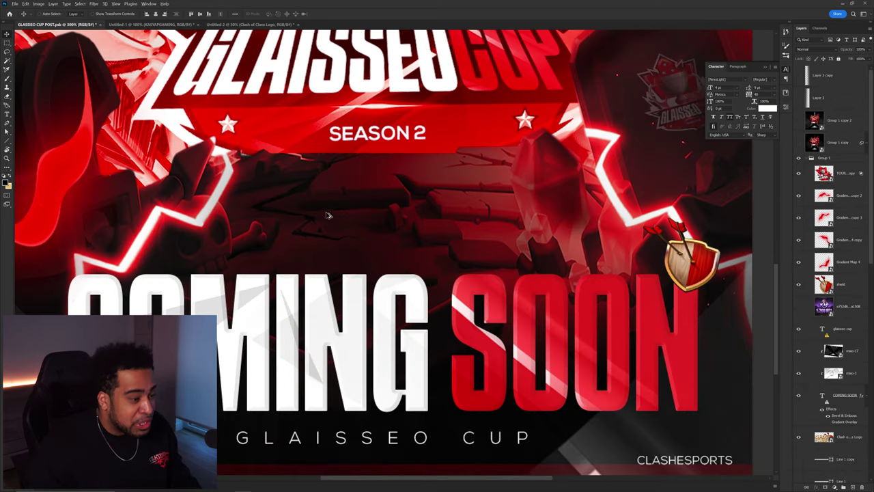
pyautogui.scroll(-3, 328, 215)
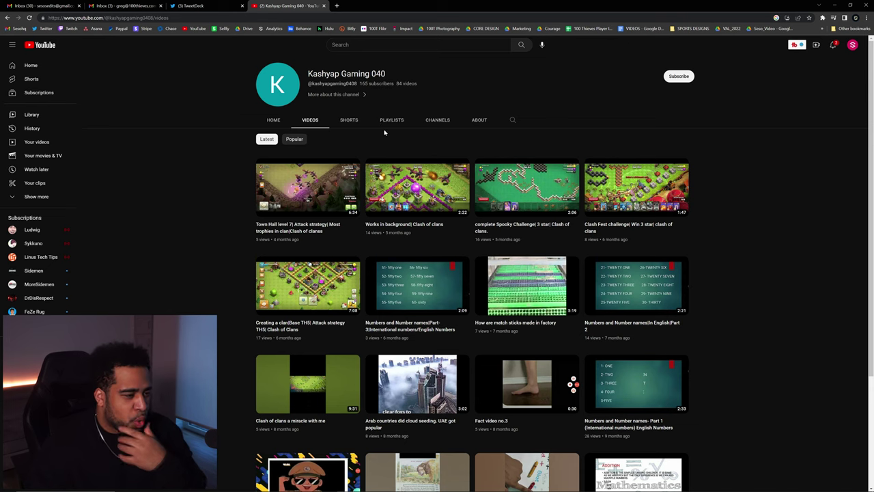
pyautogui.moveTo(386, 74); pyautogui.dragTo(307, 73)
pyautogui.click(312, 110)
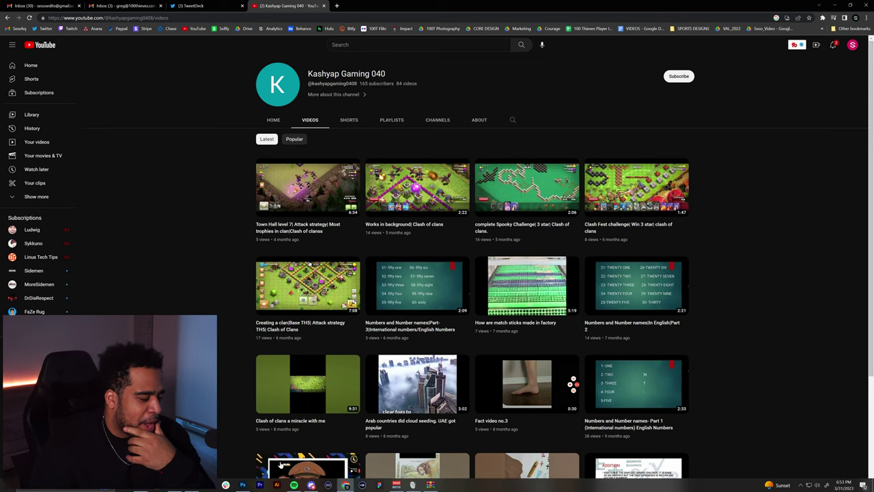
pyautogui.click(241, 484)
# Toggle both credit name layers off and on in Untitled-1 to judge the layout without them
pyautogui.click(825, 102)
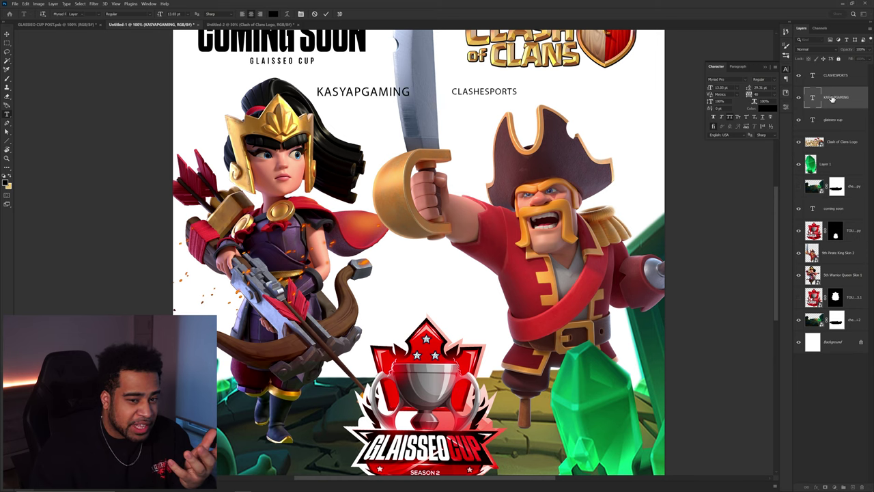
pyautogui.moveTo(798, 76); pyautogui.dragTo(799, 98)
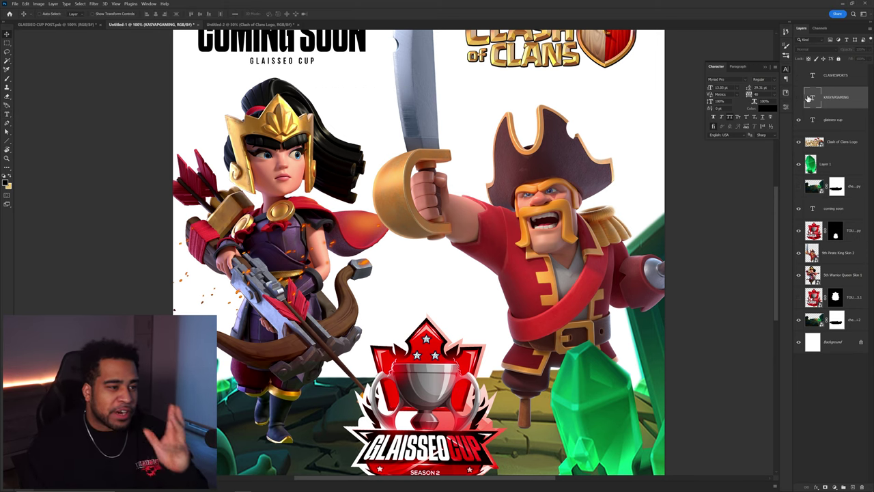
pyautogui.click(798, 97)
pyautogui.click(798, 75)
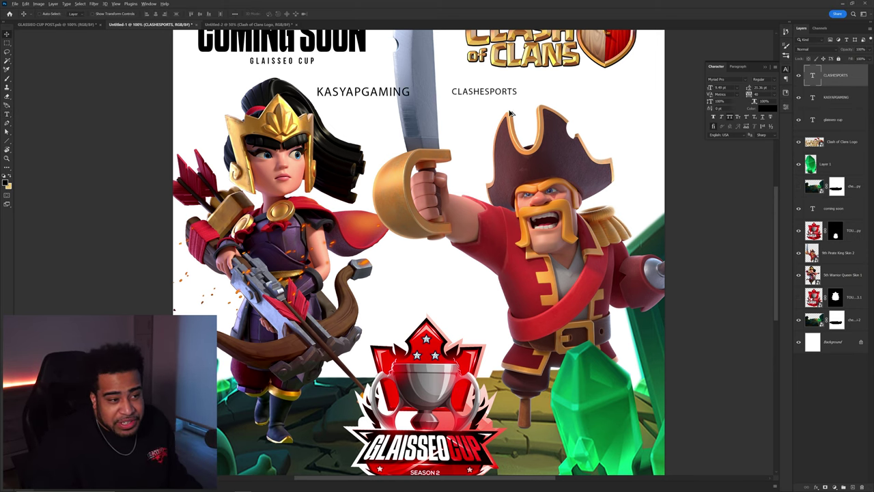
pyautogui.hotkey('ctrl', '-')
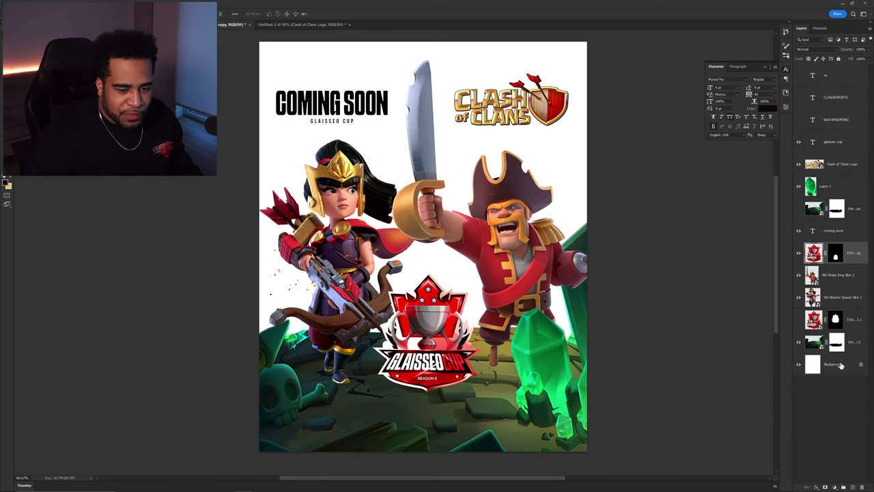
# Fill the Background layer with a very dark, near-black maroon
pyautogui.click(840, 365)
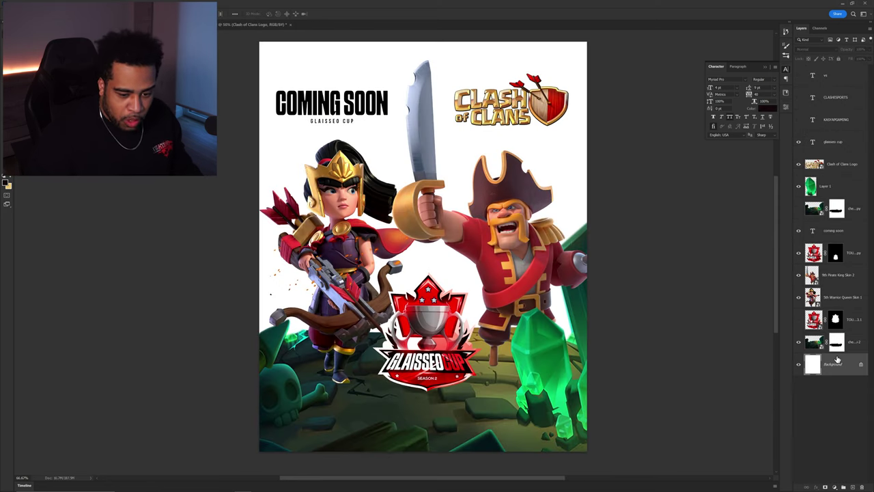
pyautogui.hotkey('alt', 'BackSpace')
pyautogui.moveTo(531, 220); pyautogui.dragTo(632, 209)
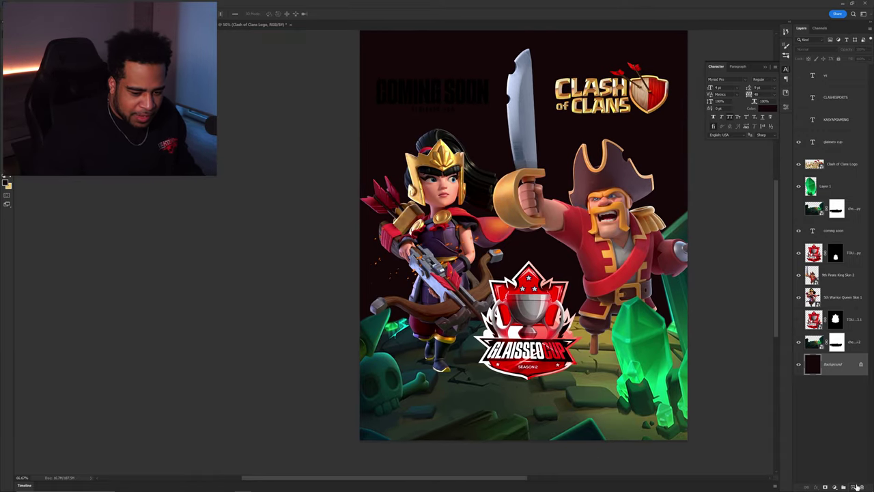
# Add a new layer above the Background filled with dark maroon, then apply Hue/Saturation with Saturation +43 and slightly lower Lightness
pyautogui.click(855, 486)
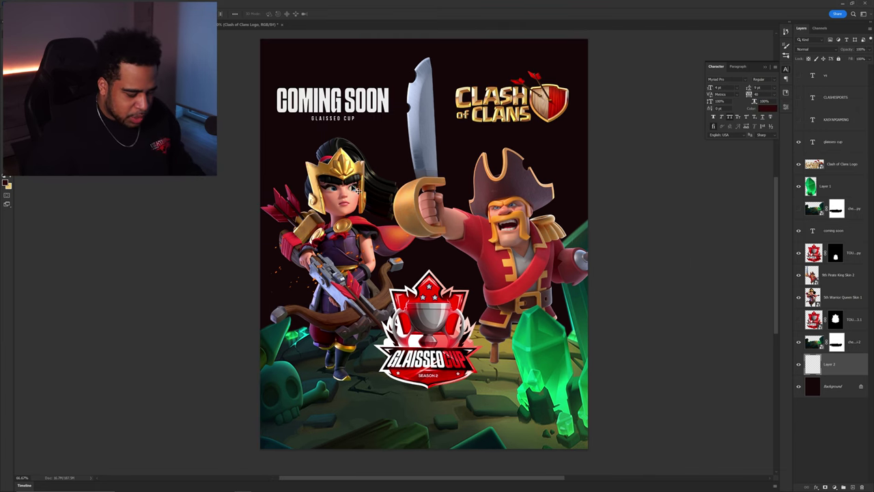
pyautogui.hotkey('alt', 'BackSpace')
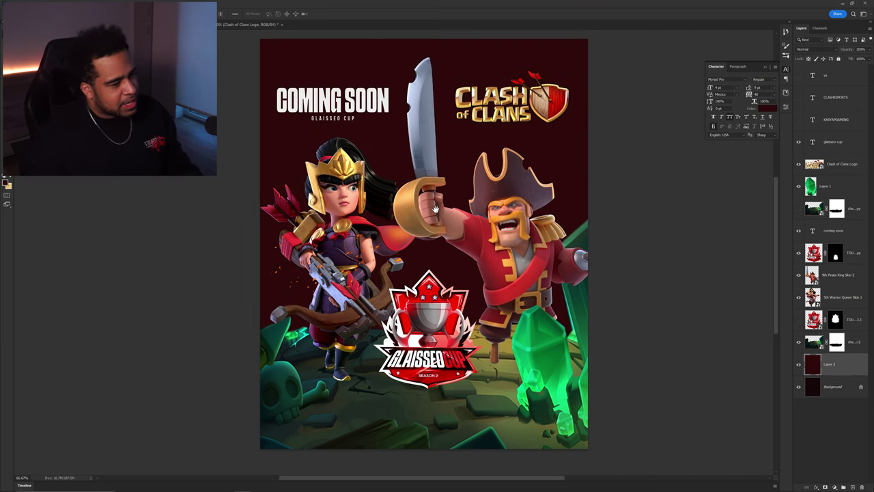
pyautogui.moveTo(436, 209); pyautogui.dragTo(447, 217)
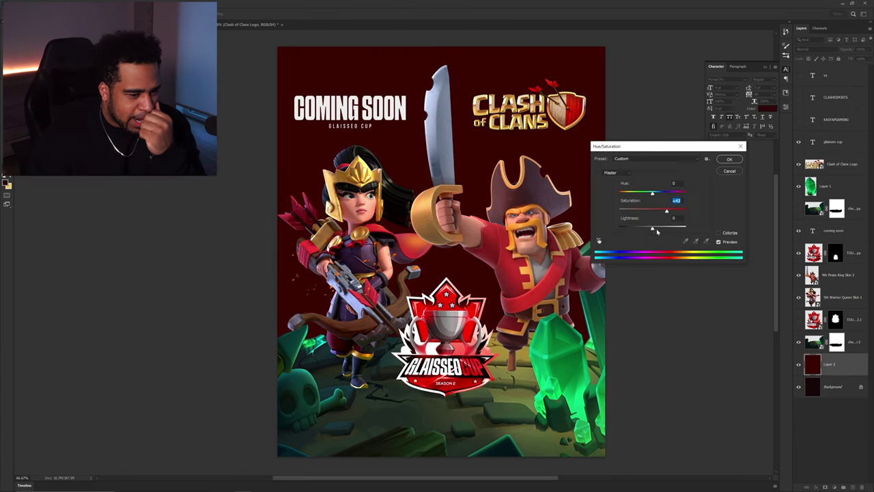
pyautogui.moveTo(652, 229); pyautogui.dragTo(647, 234)
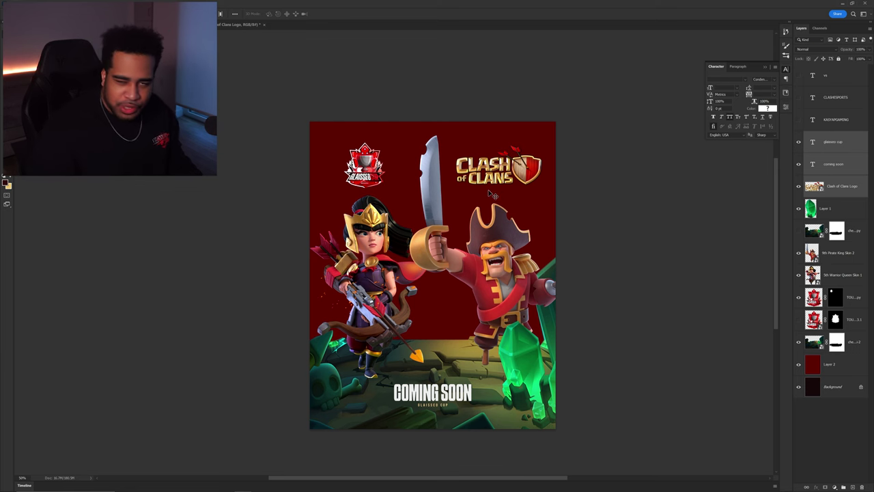
pyautogui.moveTo(475, 195); pyautogui.dragTo(489, 151)
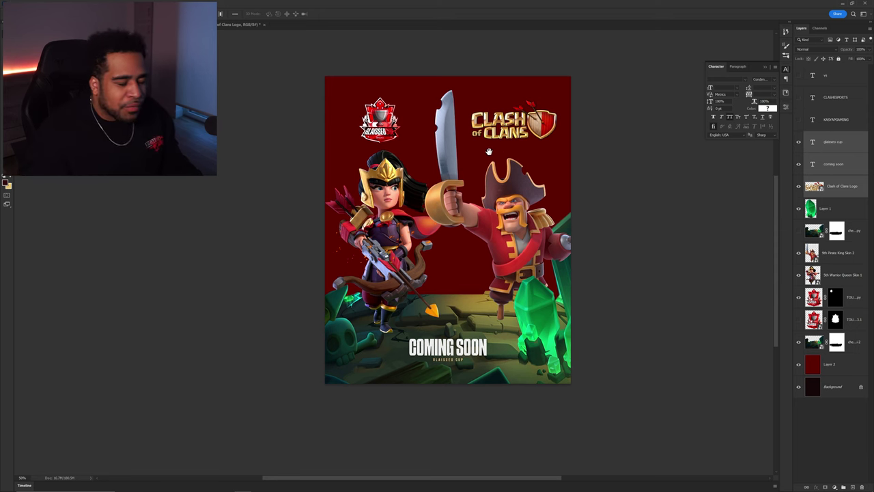
# Shrink the Clash of Clans logo into the poster's upper-left corner and enlarge the Glaisseo Cup emblem at the top centre behind the characters
pyautogui.scroll(1, 500, 219)
pyautogui.moveTo(553, 102); pyautogui.dragTo(470, 363)
pyautogui.moveTo(339, 89); pyautogui.dragTo(563, 64)
pyautogui.moveTo(595, 137); pyautogui.dragTo(584, 177)
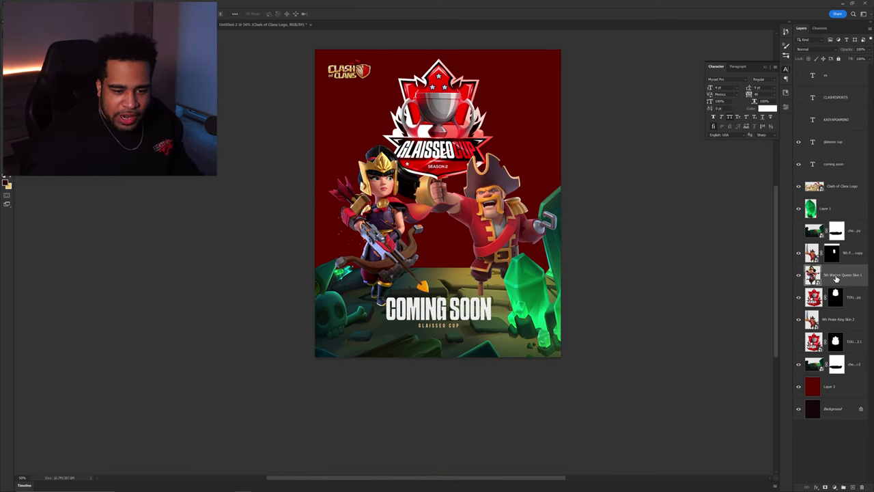
# Duplicate the 5th Warrior Queen Skin 1 layer beneath the original and turn the copy into a dark ground shadow
pyautogui.keyDown('alt'); pyautogui.moveTo(842, 274); pyautogui.dragTo(842, 292); pyautogui.keyUp('alt')
pyautogui.hotkey('ctrl', 't')
pyautogui.rightClick(410, 218)
pyautogui.press('Escape')
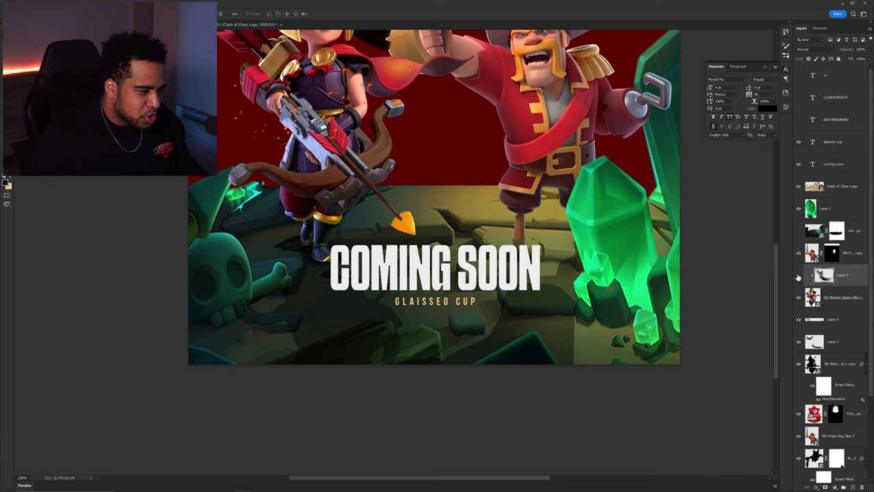
pyautogui.moveTo(499, 213); pyautogui.dragTo(496, 308)
pyautogui.scroll(-4, 488, 287)
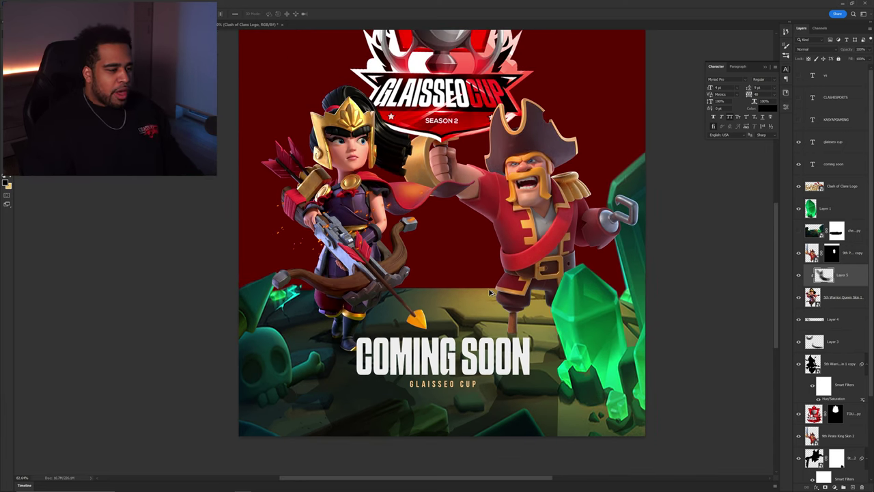
pyautogui.scroll(3, 483, 206)
pyautogui.scroll(-2, 471, 253)
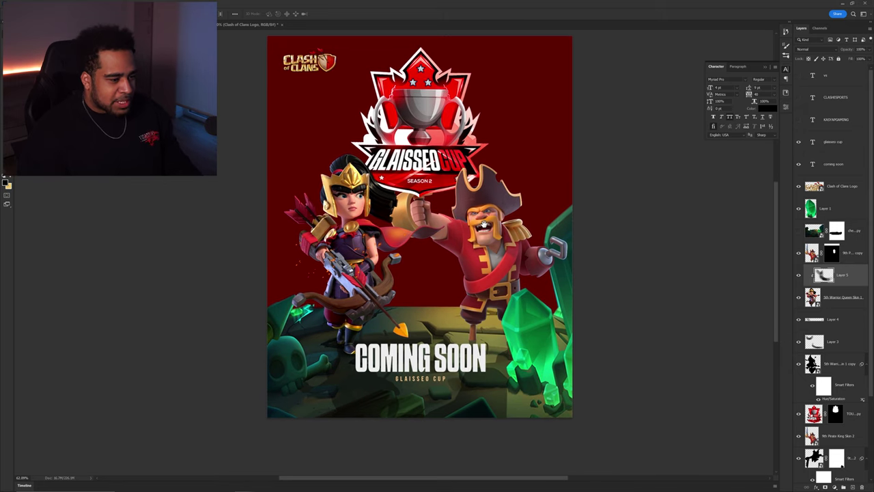
# Try moving the COMING SOON headline and the GLAISSEO CUP line slightly upward
pyautogui.moveTo(440, 357); pyautogui.dragTo(440, 341)
pyautogui.hotkey('ctrl', 'z')
pyautogui.keyDown('shift'); pyautogui.click(441, 379); pyautogui.keyUp('shift')
pyautogui.moveTo(441, 378); pyautogui.dragTo(441, 367)
pyautogui.hotkey('ctrl', 'z')
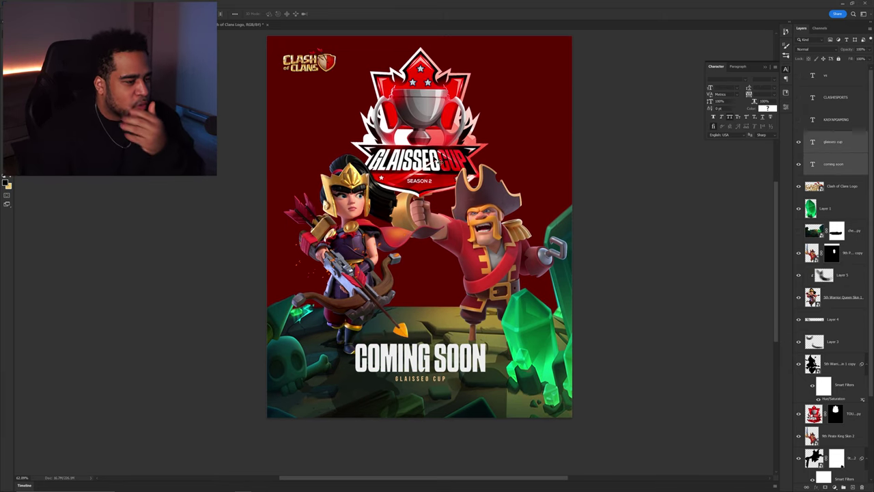
# Bring the red flame from Untitled-2 into the poster and arrange three copies around the Glaisseo Cup emblem
pyautogui.click(230, 24)
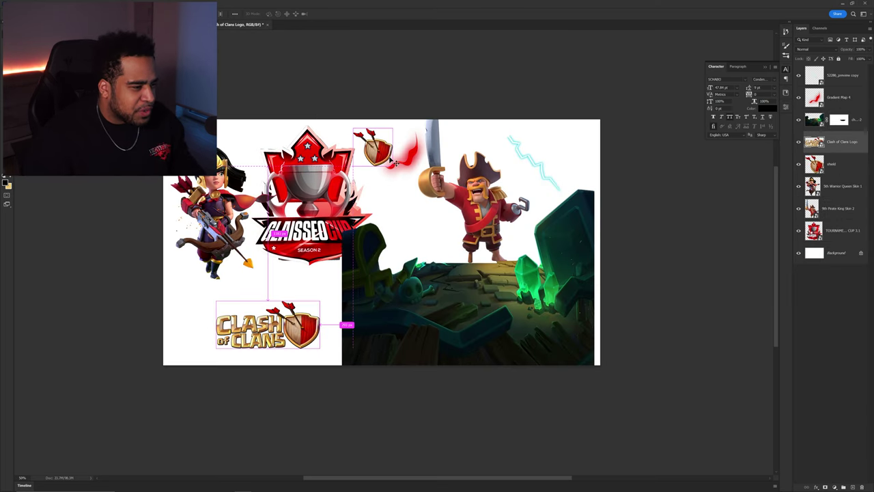
pyautogui.click(410, 164)
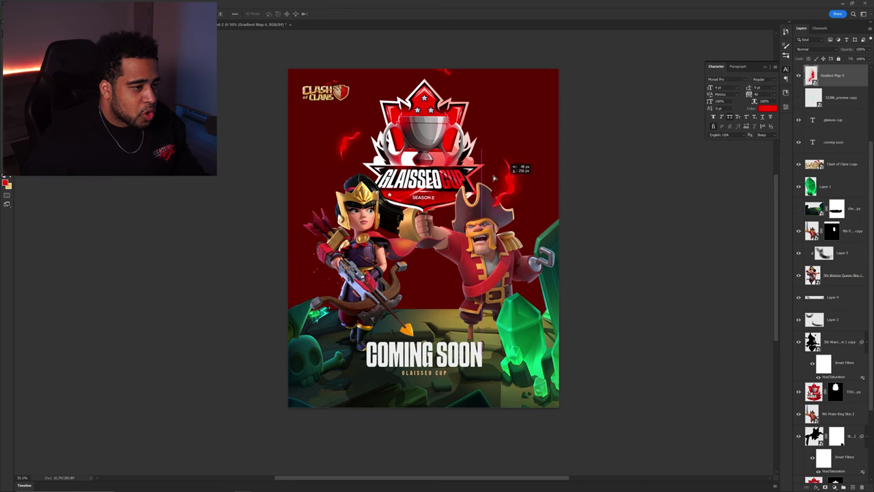
pyautogui.moveTo(499, 124); pyautogui.dragTo(510, 170)
# Add a layer above the dark red Layer 2 and paint a large soft red glow with the Brush behind the characters' lower bodies
pyautogui.keyDown('ctrl'); pyautogui.click(531, 190); pyautogui.keyUp('ctrl')
pyautogui.hotkey('ctrl', 'h')
pyautogui.scroll(-1, 847, 471)
pyautogui.click(848, 430)
pyautogui.press('b')
pyautogui.moveTo(513, 148); pyautogui.dragTo(499, 146)
pyautogui.keyDown('alt'); pyautogui.rightClick(421, 182); pyautogui.keyUp('alt')
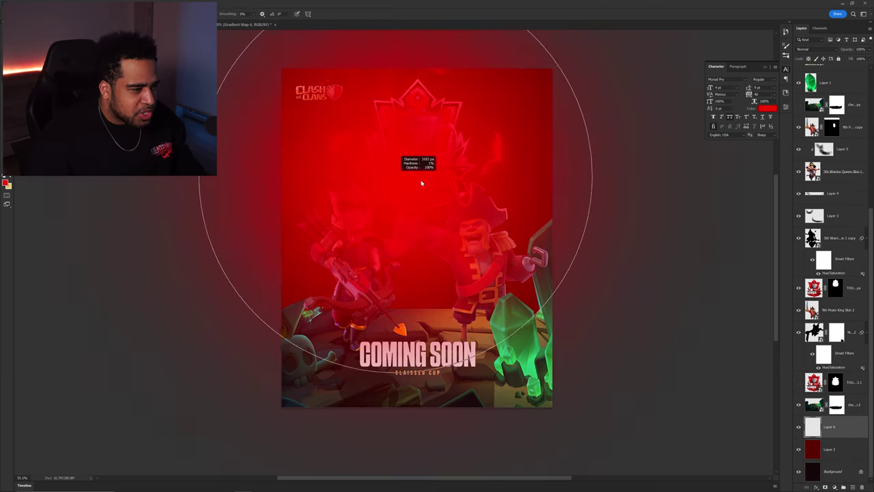
pyautogui.keyDown('alt'); pyautogui.rightClick(448, 255); pyautogui.keyUp('alt')
pyautogui.click(435, 362)
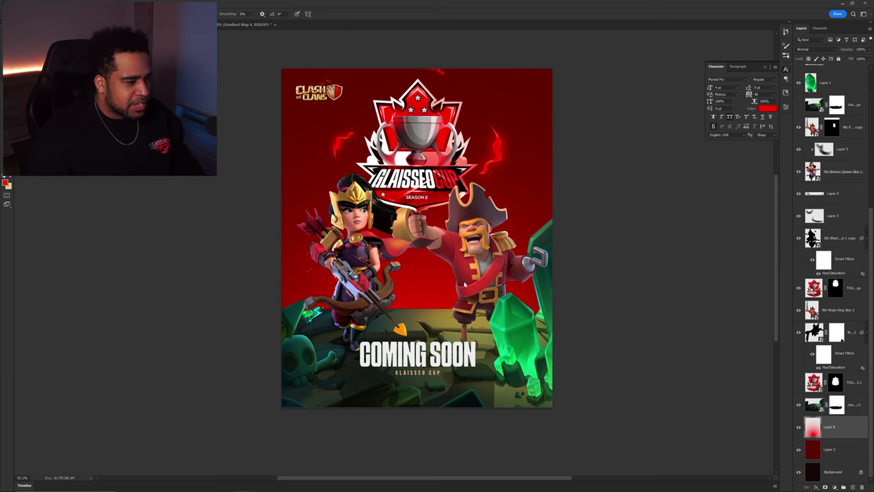
pyautogui.hotkey('ctrl', 'z')
pyautogui.click(461, 377)
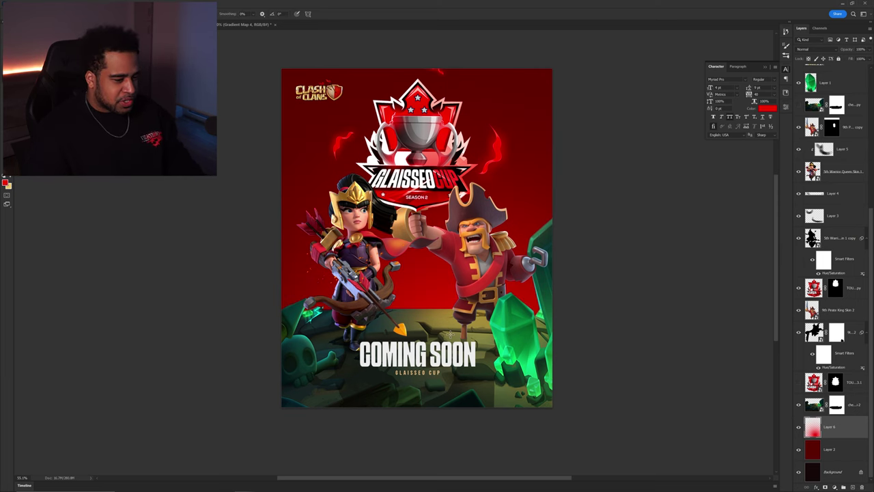
pyautogui.press('space')
pyautogui.moveTo(574, 304)
pyautogui.mouseDown()
pyautogui.moveTo(665, 312)
pyautogui.moveTo(583, 298)
pyautogui.mouseUp()
pyautogui.scroll(2, 470, 183)
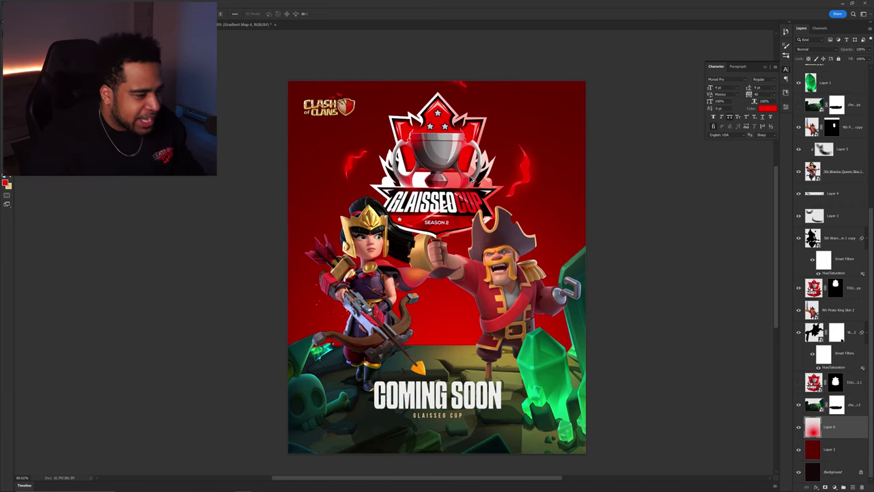
# Add a layer above the ground image and fill the skull's two eyes with green in Color Dodge mode
pyautogui.keyDown('ctrl'); pyautogui.click(566, 314); pyautogui.keyUp('ctrl')
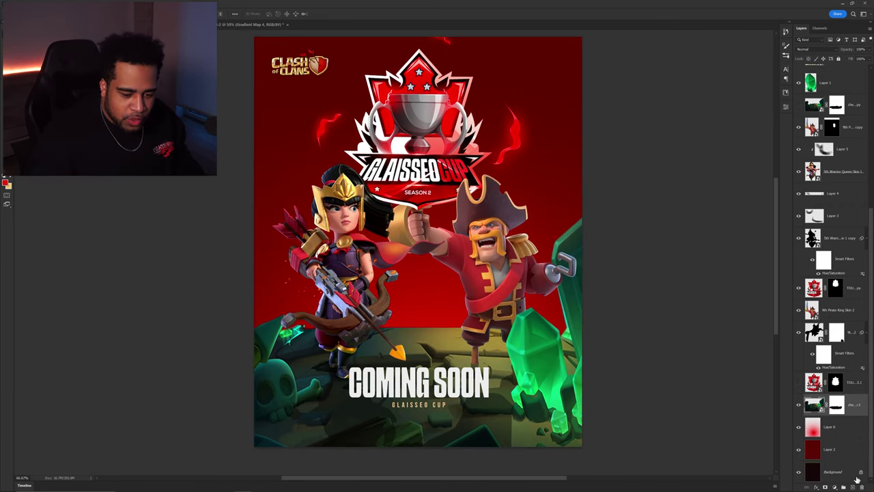
pyautogui.click(852, 486)
pyautogui.scroll(5, 276, 395)
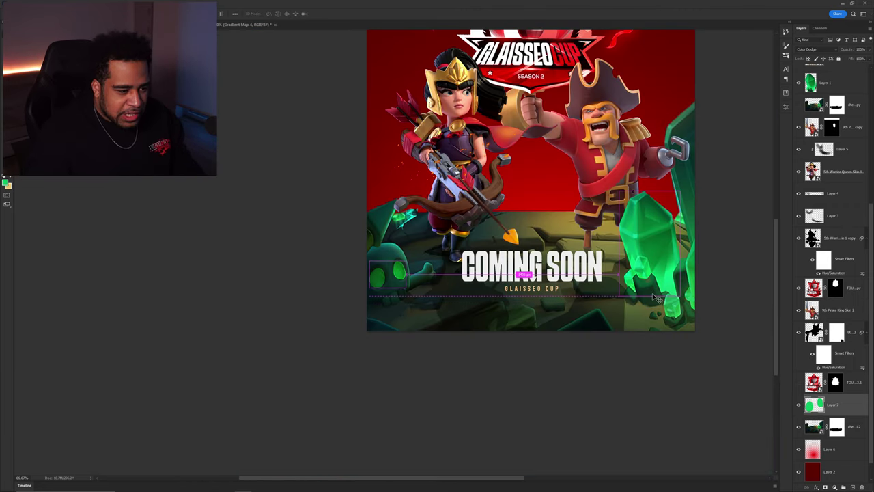
pyautogui.moveTo(669, 234); pyautogui.dragTo(594, 315)
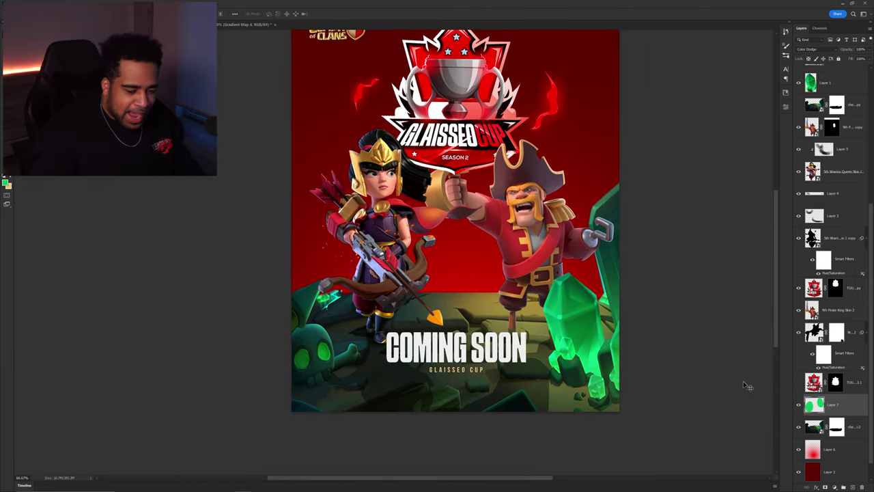
# Paint soft green glows over the skull's eyes on new layers, set Layer 8 to Linear Dodge (Add) at 40%, and leave it hidden after comparing
pyautogui.click(851, 486)
pyautogui.moveTo(573, 347)
pyautogui.mouseDown()
pyautogui.moveTo(590, 358)
pyautogui.moveTo(571, 359)
pyautogui.mouseUp()
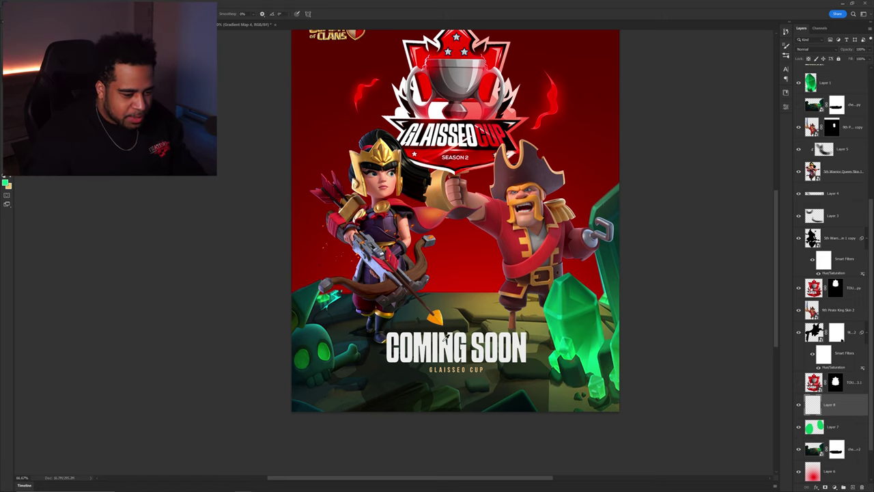
pyautogui.scroll(10, 304, 358)
pyautogui.moveTo(291, 362)
pyautogui.mouseDown()
pyautogui.moveTo(318, 366)
pyautogui.moveTo(291, 33)
pyautogui.mouseUp()
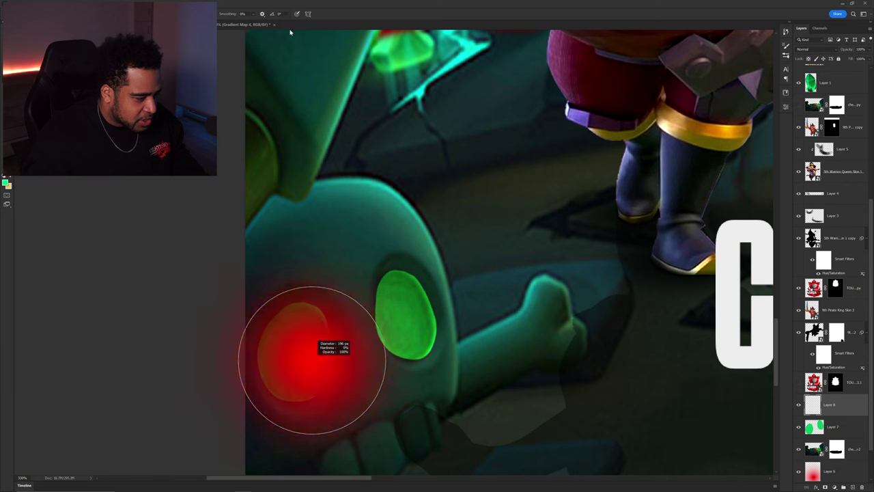
pyautogui.moveTo(269, 329); pyautogui.dragTo(302, 347)
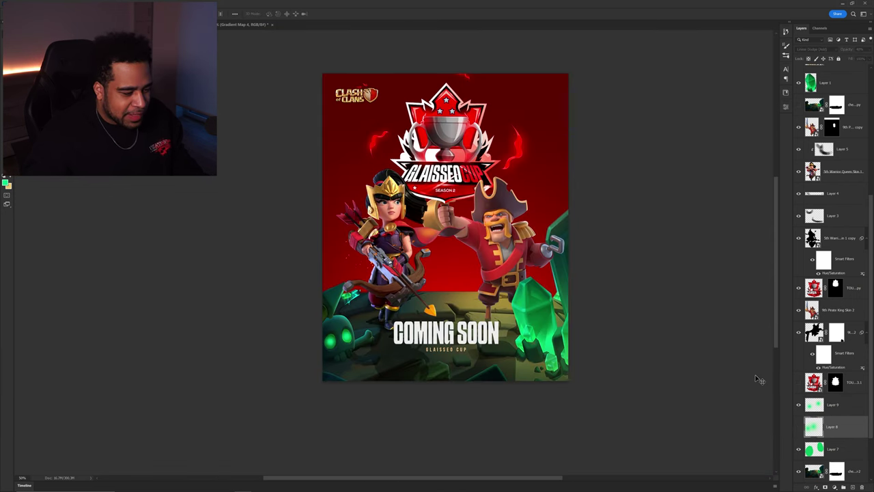
pyautogui.click(797, 427)
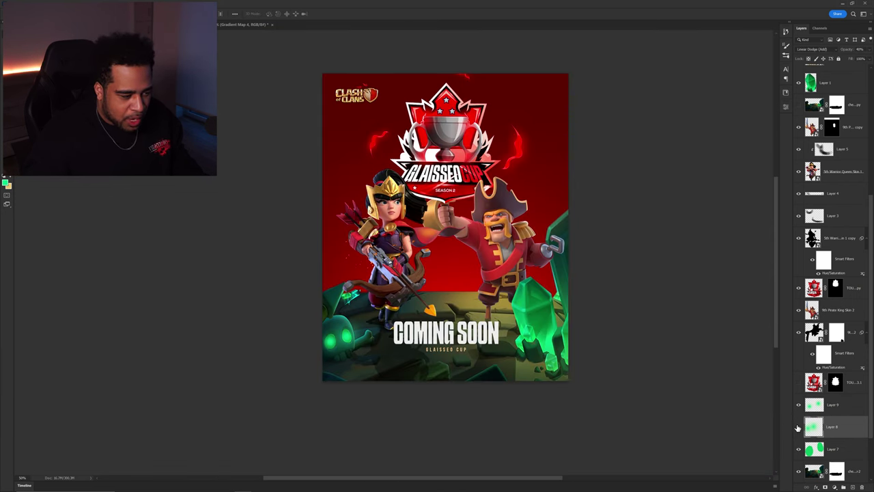
pyautogui.click(797, 426)
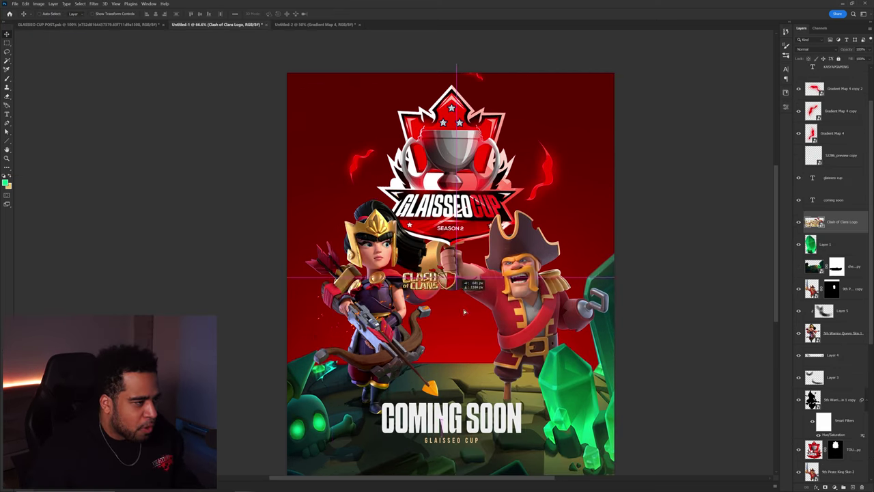
# Try placing the Clash of Clans logo in the centre just above COMING SOON
pyautogui.moveTo(444, 266); pyautogui.dragTo(469, 345)
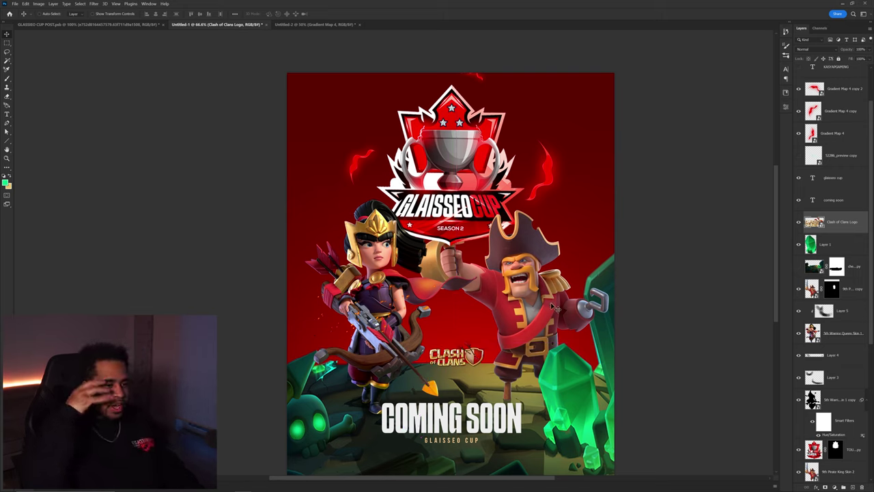
pyautogui.hotkey('ctrl', 'z')
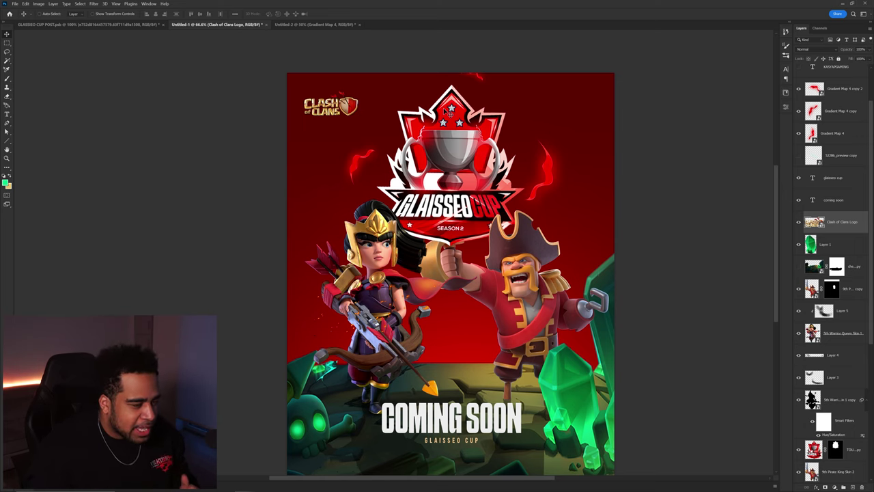
# Trace the red flame beside the trophy with the Pen tool and add similar wavy shapes over the red background in Subtract mode
pyautogui.keyDown('ctrl'); pyautogui.click(546, 168); pyautogui.keyUp('ctrl')
pyautogui.scroll(-1, 559, 150)
pyautogui.press('p')
pyautogui.scroll(3, 562, 156)
pyautogui.moveTo(554, 150); pyautogui.dragTo(613, 307)
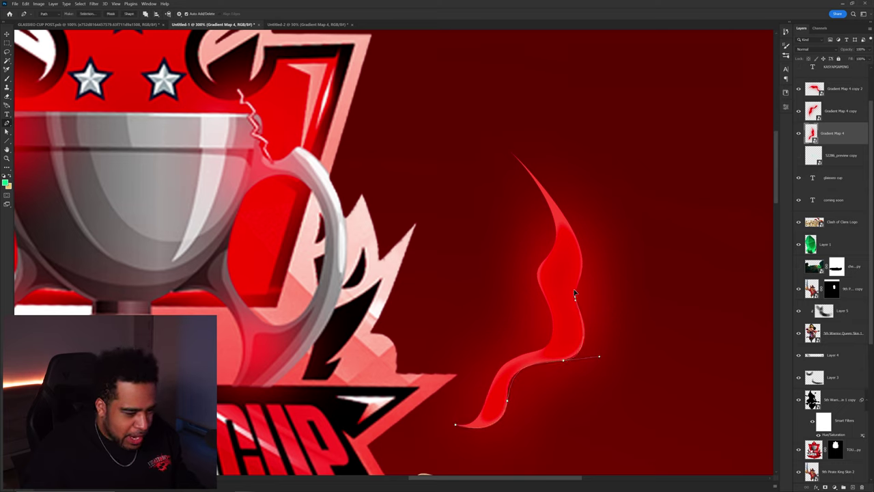
pyautogui.moveTo(412, 78); pyautogui.dragTo(408, 58)
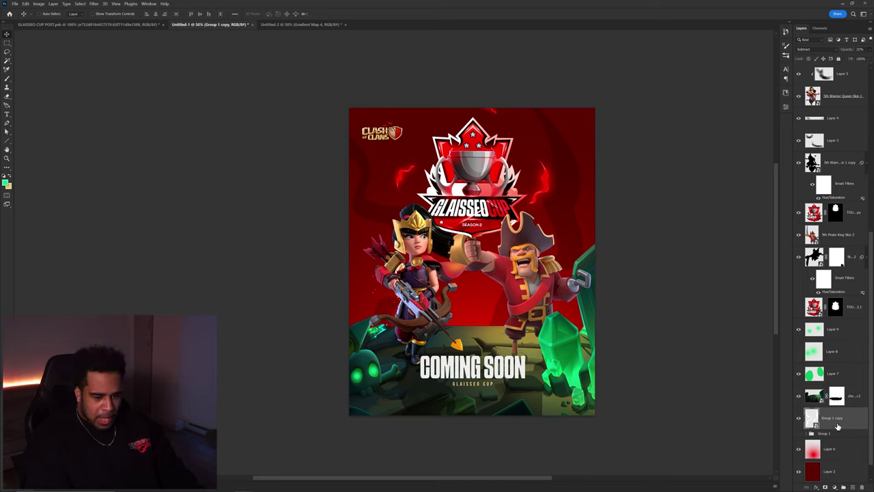
# Add a layer mask to Group 1 copy and fade parts of the wavy background shapes with a large soft brush
pyautogui.click(824, 486)
pyautogui.press('b')
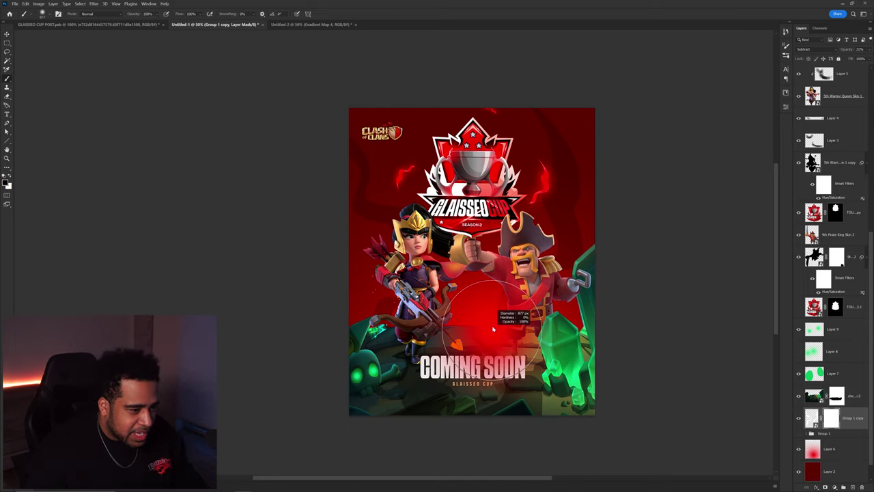
pyautogui.moveTo(534, 259); pyautogui.dragTo(593, 273)
pyautogui.click(624, 286)
pyautogui.click(625, 294)
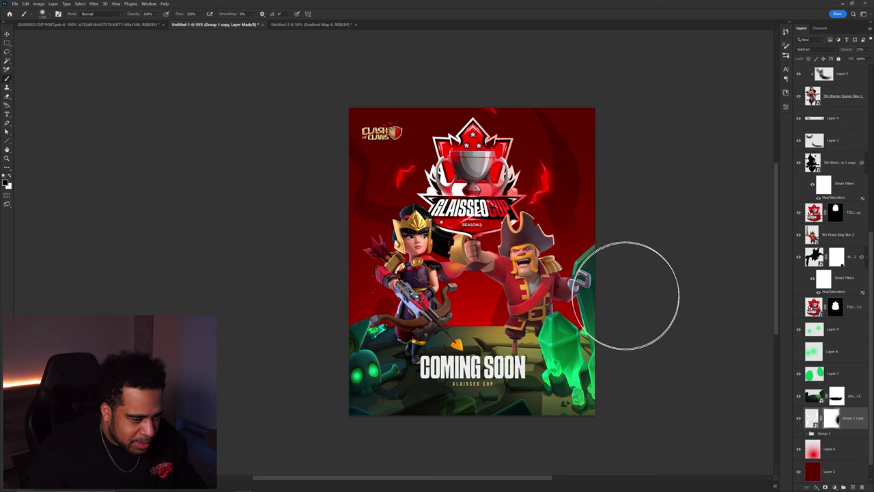
pyautogui.moveTo(427, 256)
pyautogui.mouseDown()
pyautogui.moveTo(411, 179)
pyautogui.moveTo(437, 174)
pyautogui.mouseUp()
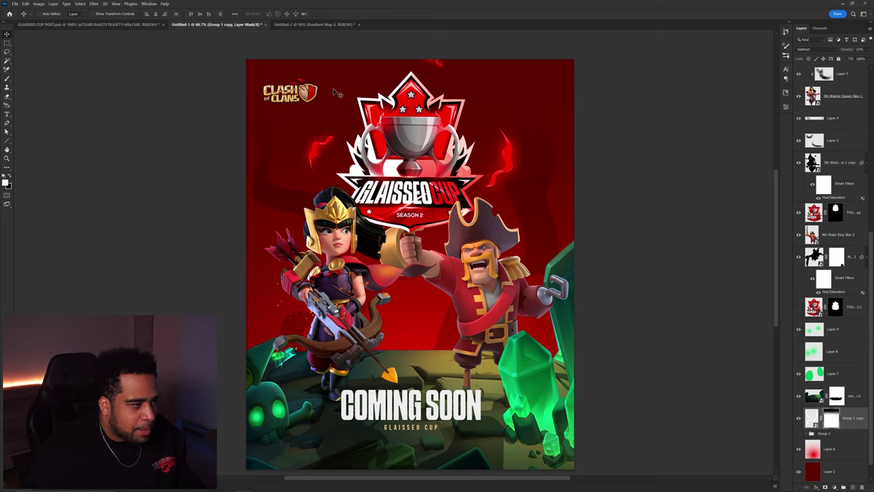
pyautogui.moveTo(452, 85); pyautogui.dragTo(442, 67)
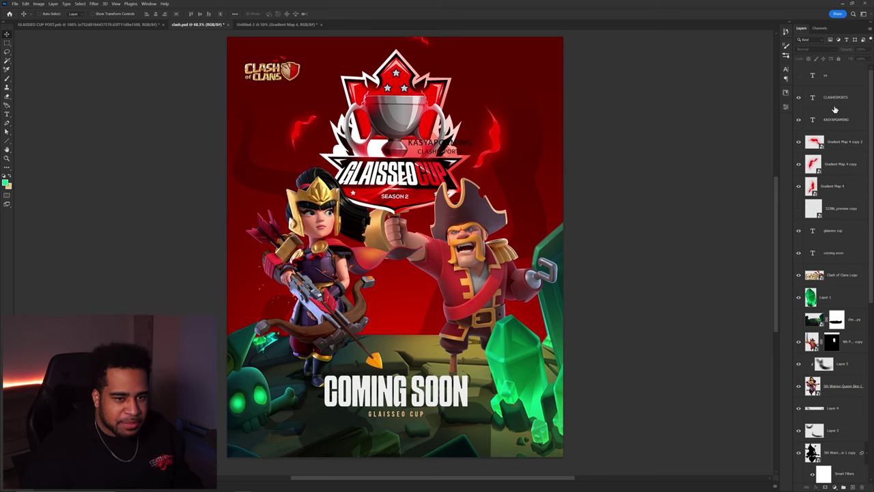
# Move both credit name texts to the poster's upper-right area and restyle them in white Bebas Neue
pyautogui.click(834, 117)
pyautogui.keyDown('shift'); pyautogui.click(834, 99); pyautogui.keyUp('shift')
pyautogui.moveTo(500, 149); pyautogui.dragTo(559, 106)
pyautogui.hotkey('ctrl', '+')
pyautogui.click(785, 69)
pyautogui.click(744, 80)
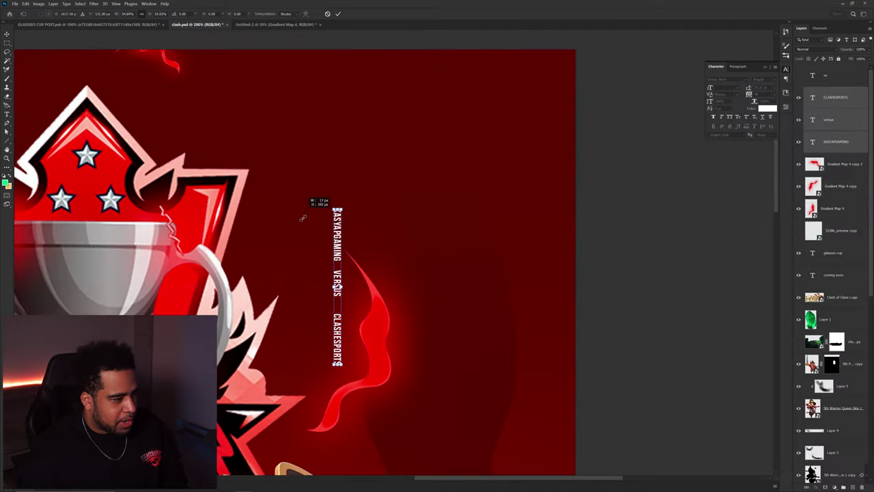
# Shrink the vertical credit line with VERSUS, place it along the poster's upper-right edge, and leave a gap before the last name
pyautogui.moveTo(312, 201); pyautogui.dragTo(591, 171)
pyautogui.scroll(-3, 584, 219)
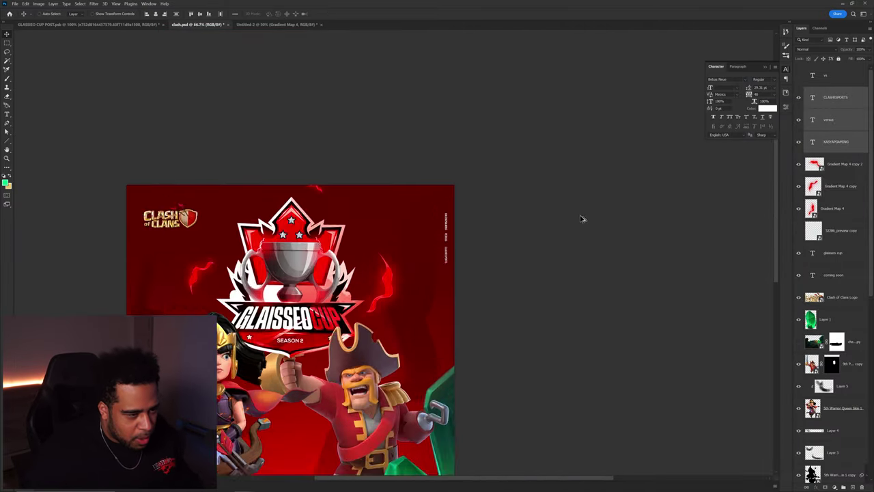
pyautogui.moveTo(590, 246); pyautogui.dragTo(639, 160)
pyautogui.scroll(2, 469, 147)
pyautogui.moveTo(532, 165); pyautogui.dragTo(538, 164)
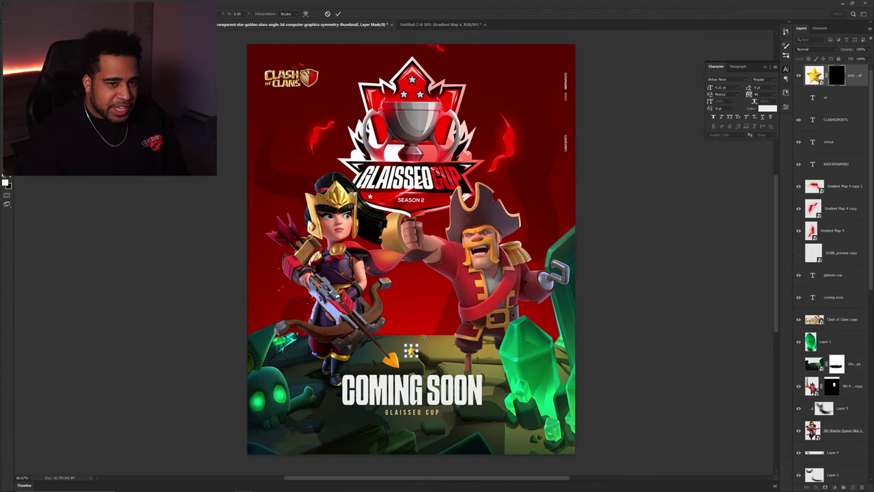
# Place a small gold star above COMING SOON and duplicate it into three stars
pyautogui.press('Return')
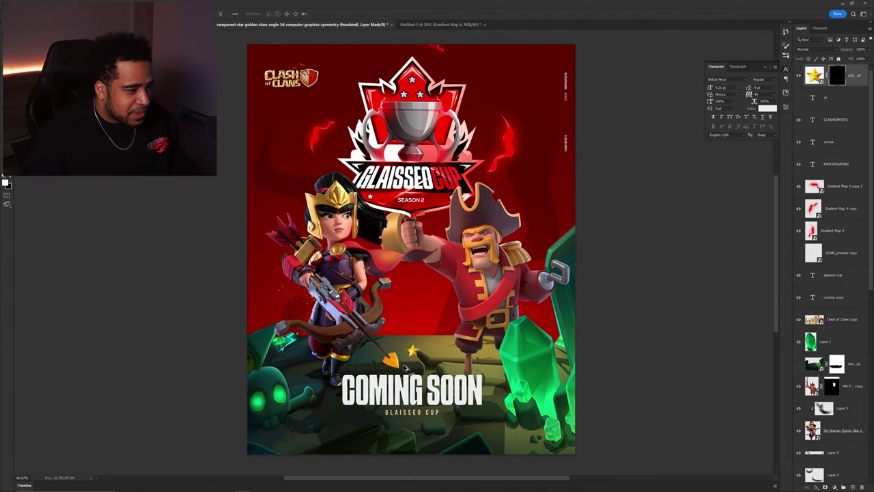
pyautogui.hotkey('ctrl', '+')
pyautogui.hotkey('ctrl', '+')
pyautogui.moveTo(470, 218); pyautogui.dragTo(537, 248)
pyautogui.moveTo(439, 217); pyautogui.dragTo(436, 202)
# Turn the three stars white and stack them vertically between VERSUS and the last credit name on the poster's right edge
pyautogui.keyDown('shift'); pyautogui.click(522, 246); pyautogui.keyUp('shift')
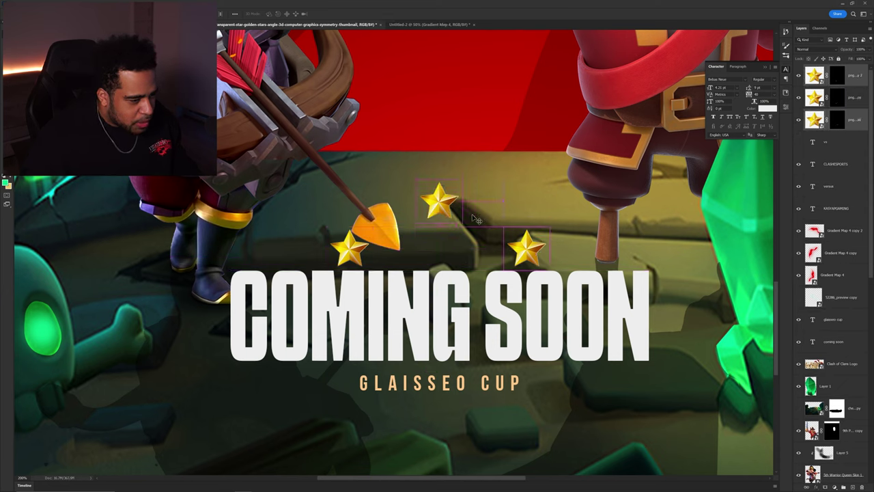
pyautogui.keyDown('shift'); pyautogui.click(447, 208); pyautogui.keyUp('shift')
pyautogui.keyDown('shift'); pyautogui.click(362, 246); pyautogui.keyUp('shift')
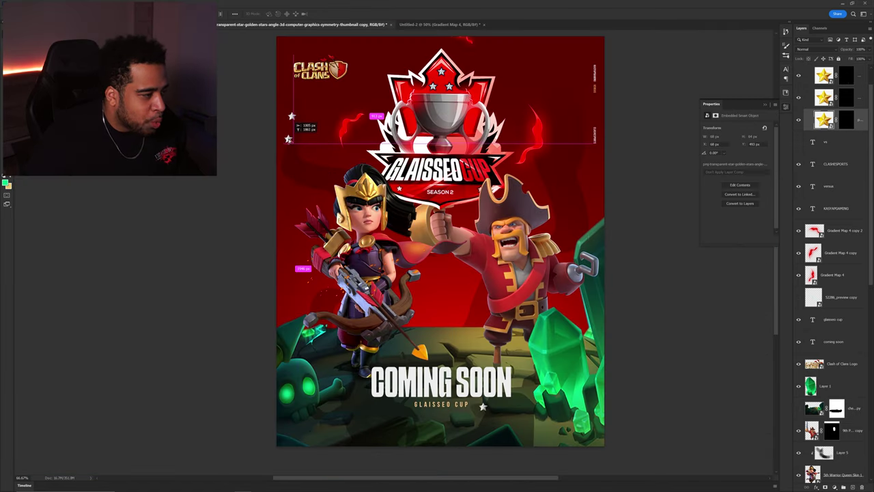
pyautogui.moveTo(290, 142); pyautogui.dragTo(293, 133)
pyautogui.moveTo(486, 407); pyautogui.dragTo(555, 109)
pyautogui.moveTo(295, 147); pyautogui.dragTo(294, 136)
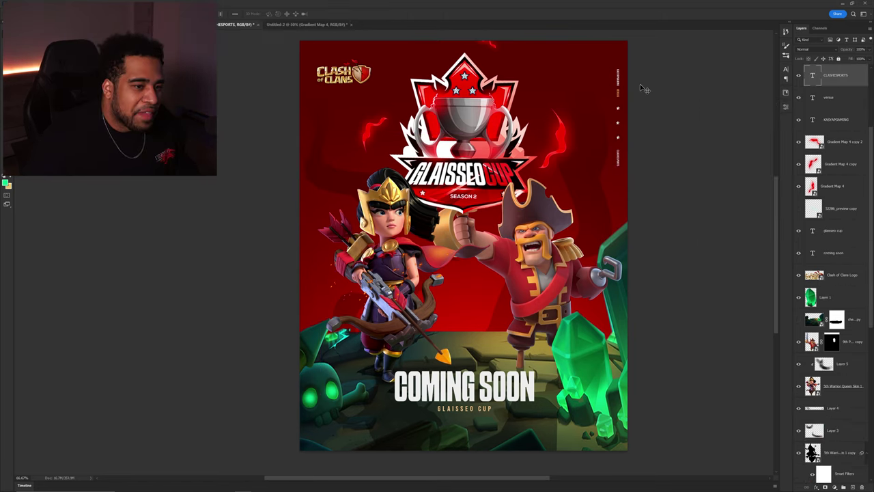
pyautogui.scroll(4, 539, 159)
pyautogui.scroll(-10, 513, 209)
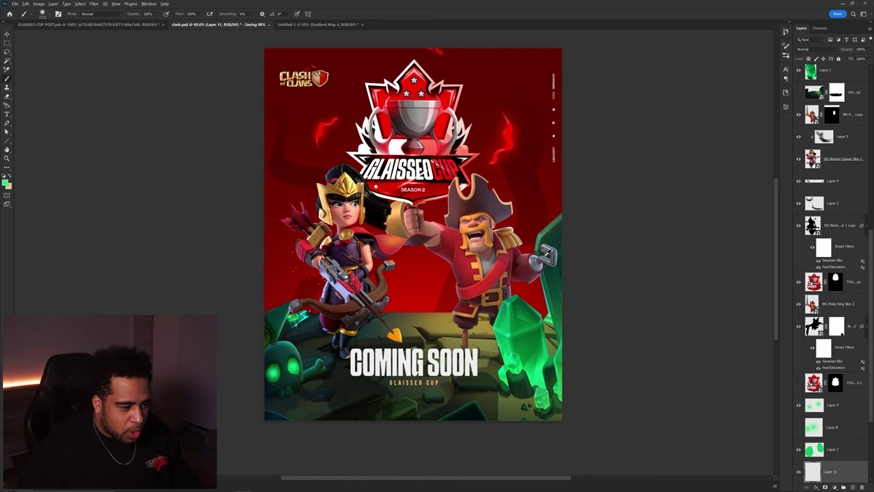
# Resize the soft brush and paint on Layer 11 around the floor at the poster's right side
pyautogui.scroll(2, 546, 254)
pyautogui.keyDown('alt'); pyautogui.rightClick(525, 245); pyautogui.keyUp('alt')
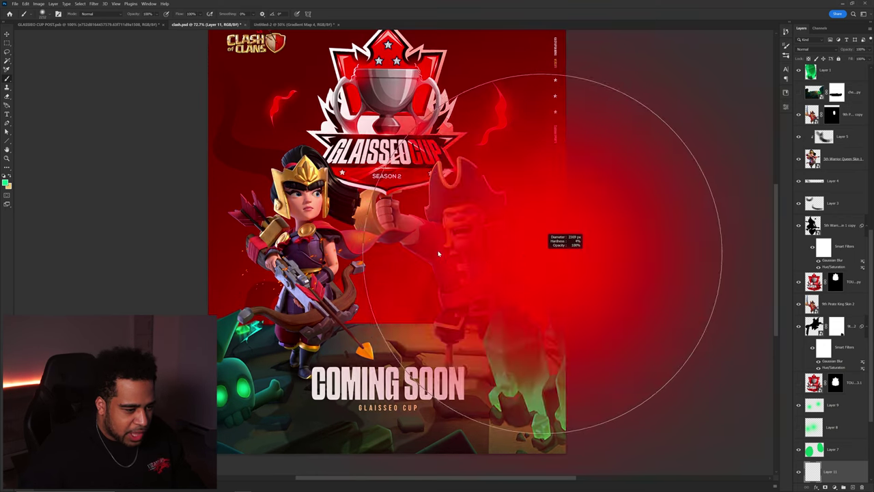
pyautogui.scroll(8, 536, 256)
pyautogui.keyDown('alt'); pyautogui.rightClick(537, 262); pyautogui.keyUp('alt')
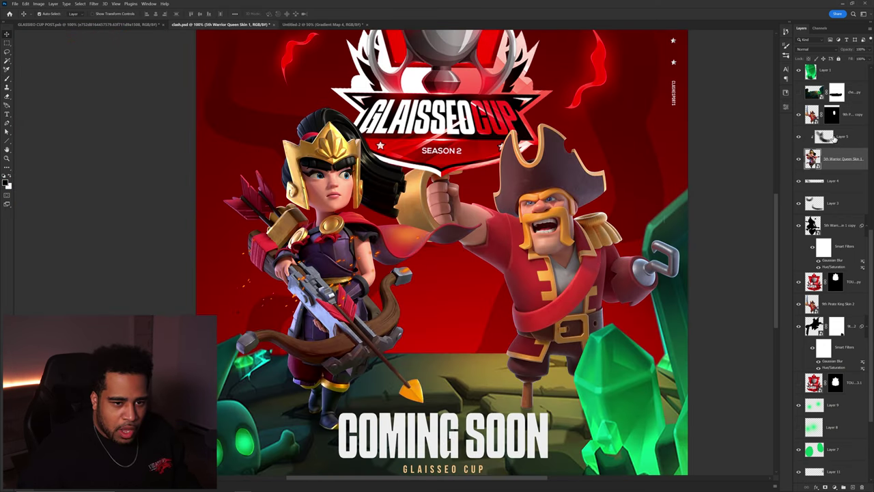
# Move the Warrior Queen layer and its clipped Layer 5 below the Pirate King layer
pyautogui.click(834, 139)
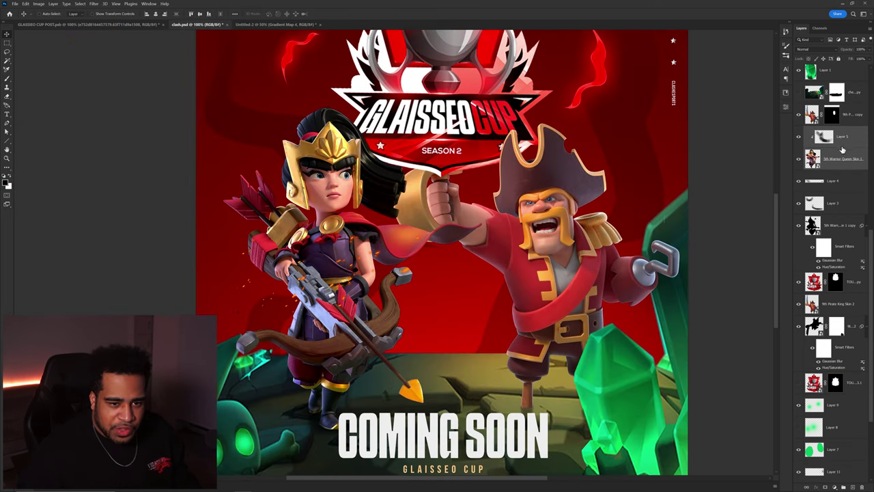
pyautogui.moveTo(831, 161); pyautogui.dragTo(832, 315)
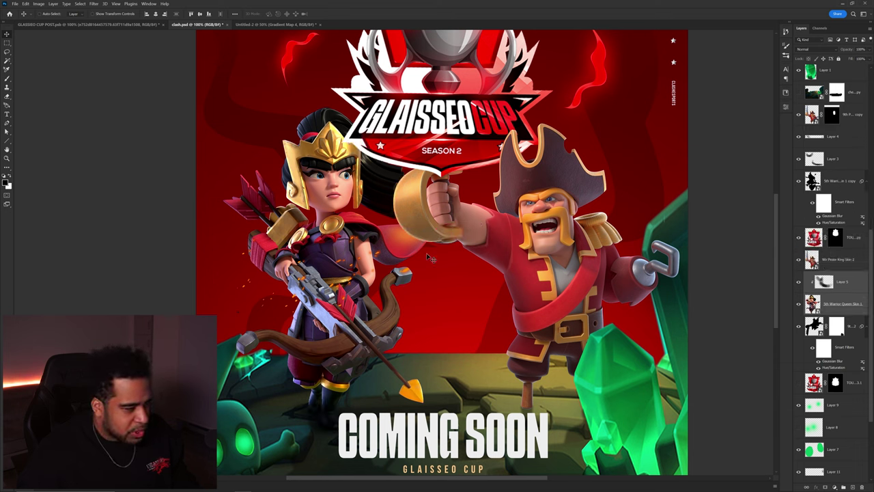
pyautogui.scroll(-2, 454, 201)
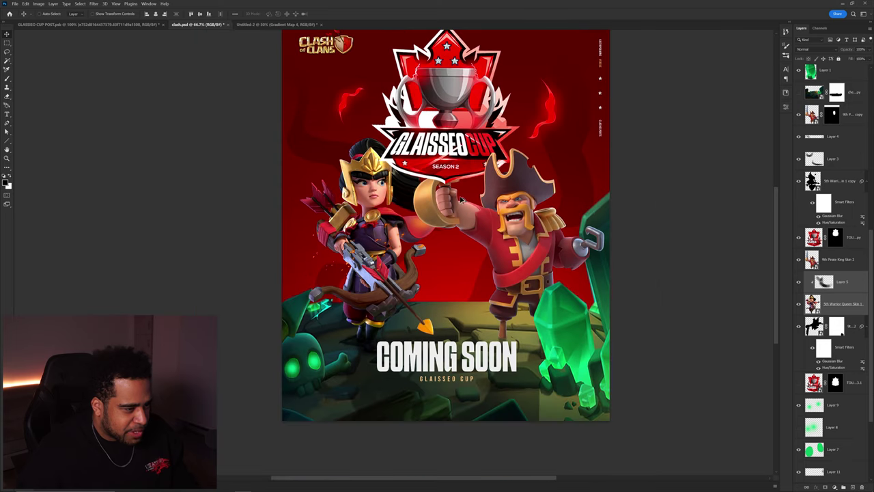
pyautogui.moveTo(437, 195); pyautogui.dragTo(432, 222)
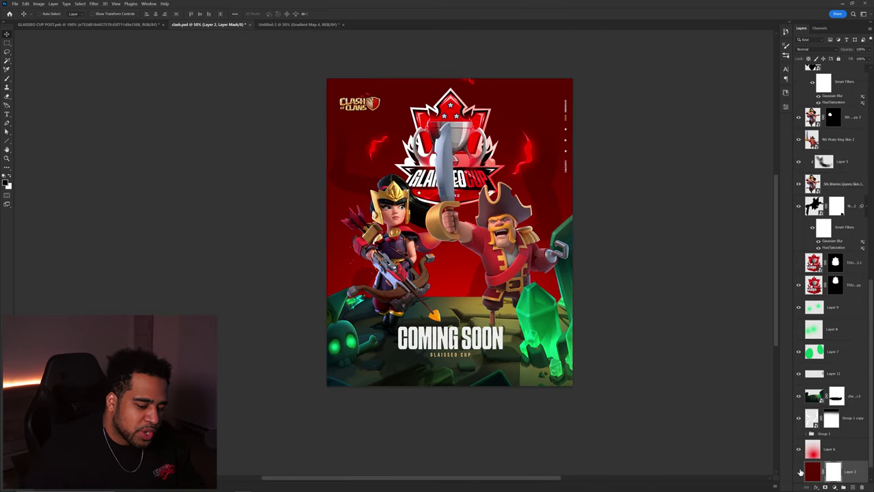
# Compare the background with and without the dark red Layer 2, and leave that layer hidden
pyautogui.click(799, 471)
pyautogui.click(799, 471)
pyautogui.click(799, 471)
# Enlarge the Glaisseo Cup tournament logo so it fills the area behind both characters
pyautogui.moveTo(589, 154); pyautogui.dragTo(577, 140)
pyautogui.moveTo(458, 172); pyautogui.dragTo(480, 189)
pyautogui.hotkey('ctrl', 'z')
pyautogui.hotkey('ctrl', 't')
pyautogui.moveTo(443, 198); pyautogui.dragTo(444, 281)
pyautogui.press('Return')
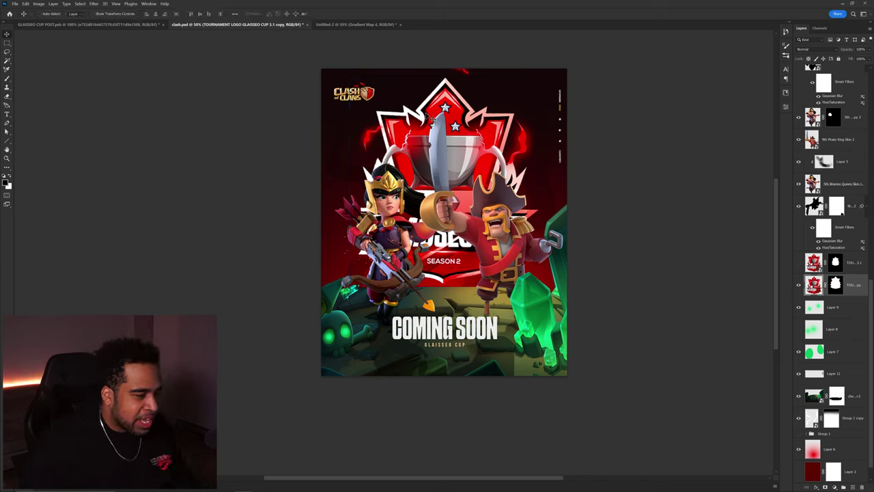
# Swap the characters by moving the Pirate King to the poster's left side and the Warrior Queen to its right side
pyautogui.moveTo(437, 142); pyautogui.dragTo(321, 145)
pyautogui.click(434, 205)
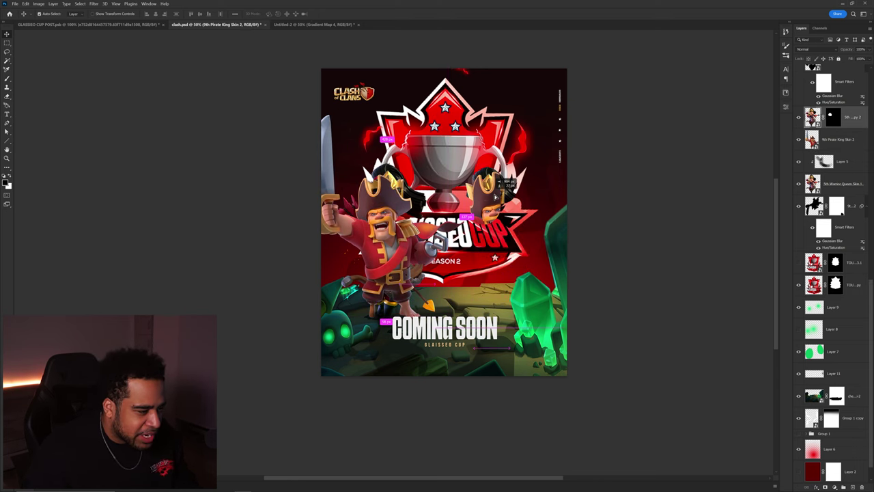
pyautogui.moveTo(390, 189); pyautogui.dragTo(442, 190)
pyautogui.hotkey('ctrl', 'z')
pyautogui.moveTo(344, 194); pyautogui.dragTo(461, 191)
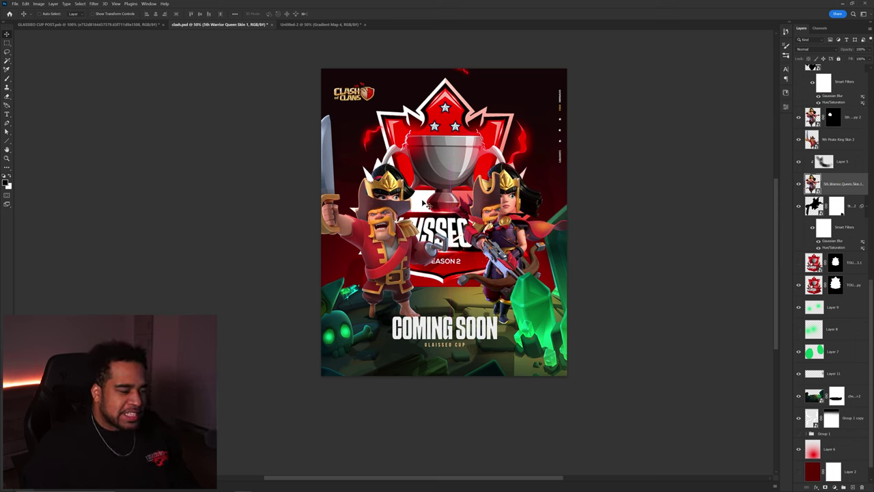
# Scale the tournament logo down so its wordmark sits above the two characters
pyautogui.click(463, 172)
pyautogui.hotkey('ctrl', 't')
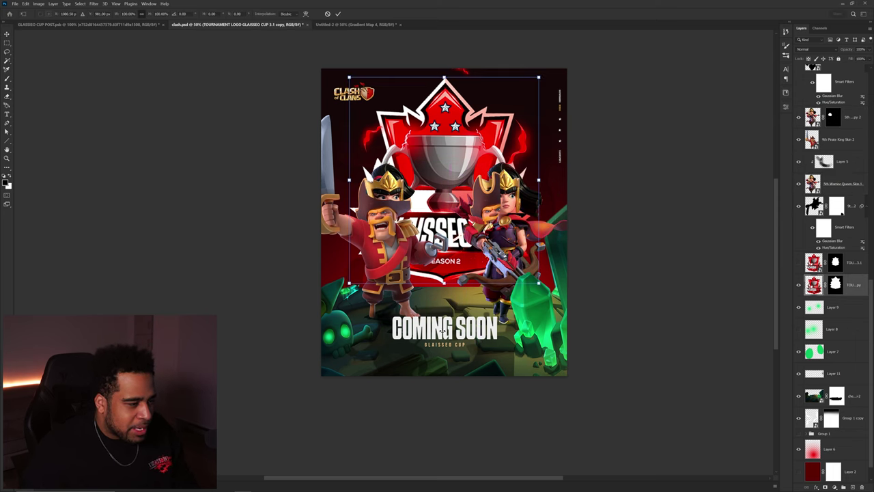
pyautogui.moveTo(442, 285); pyautogui.dragTo(445, 236)
pyautogui.press('Return')
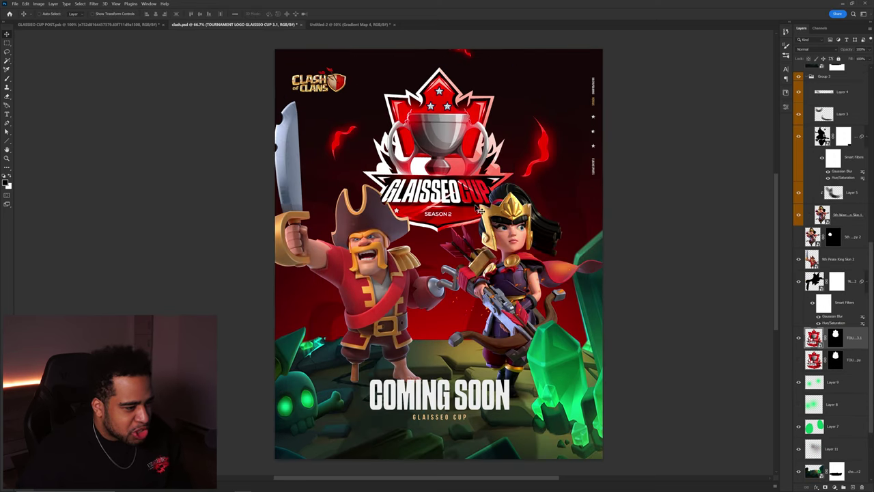
# Nudge the tournament logo into place and duplicate a red flare onto a layer behind the Pirate King
pyautogui.moveTo(469, 198); pyautogui.dragTo(470, 193)
pyautogui.scroll(-1, 469, 193)
pyautogui.moveTo(526, 177); pyautogui.dragTo(555, 176)
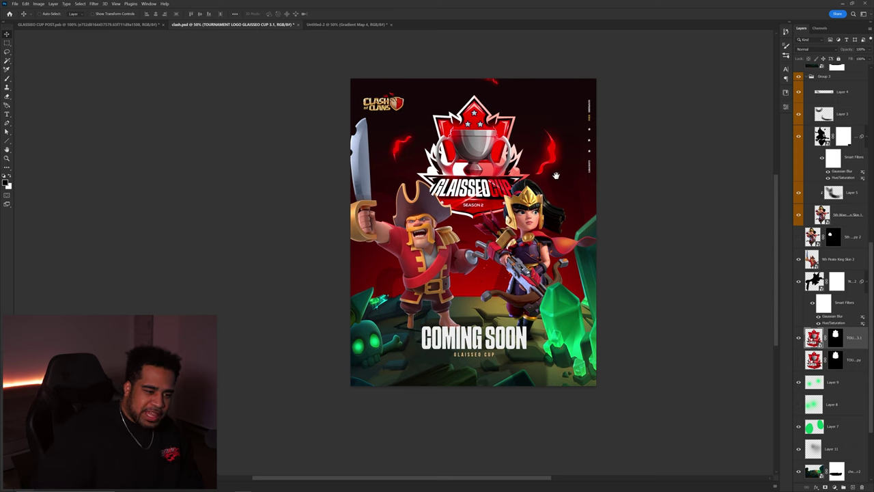
pyautogui.moveTo(492, 307); pyautogui.dragTo(438, 203)
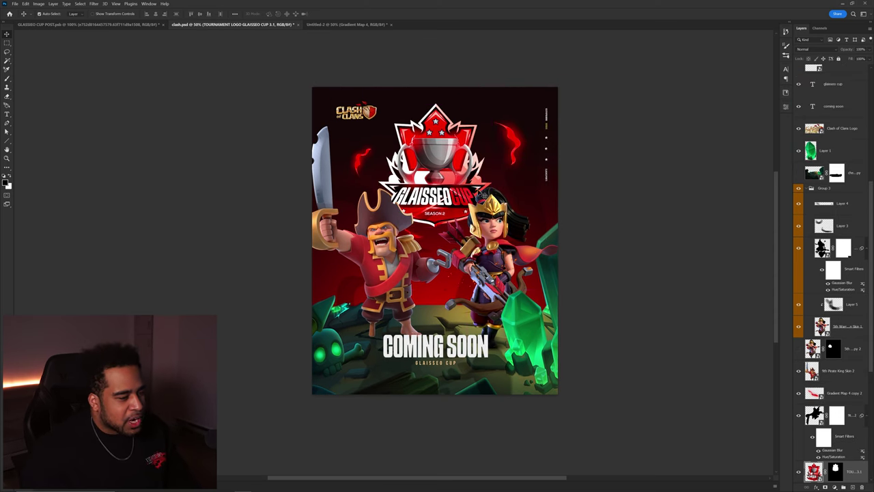
# Try a different size for the tournament logo, and undo the change
pyautogui.hotkey('ctrl', 't')
pyautogui.press('Return')
pyautogui.moveTo(527, 187); pyautogui.dragTo(579, 170)
pyautogui.hotkey('ctrl', 'z')
pyautogui.hotkey('ctrl', 'z')
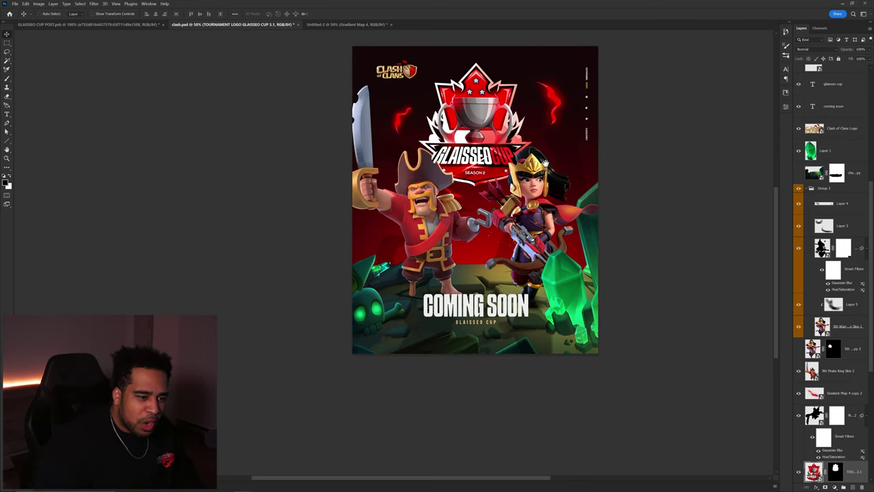
# Scale the tournament logo down slightly to about 964 by 1050 px, keeping it centred
pyautogui.hotkey('ctrl', 't')
pyautogui.moveTo(476, 187); pyautogui.dragTo(477, 185)
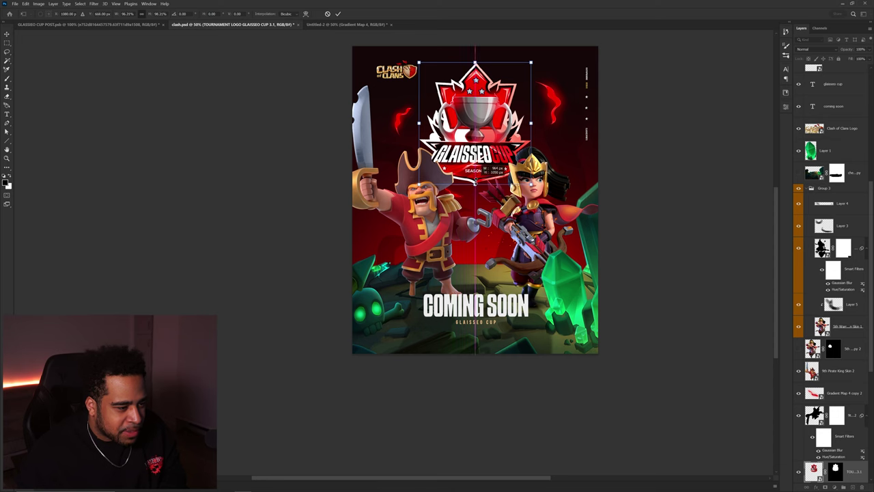
pyautogui.press('Return')
# Shift the Clash of Clans logo slightly in the poster's upper-left corner and shrink it a little
pyautogui.moveTo(415, 75); pyautogui.dragTo(413, 79)
pyautogui.hotkey('ctrl', 't')
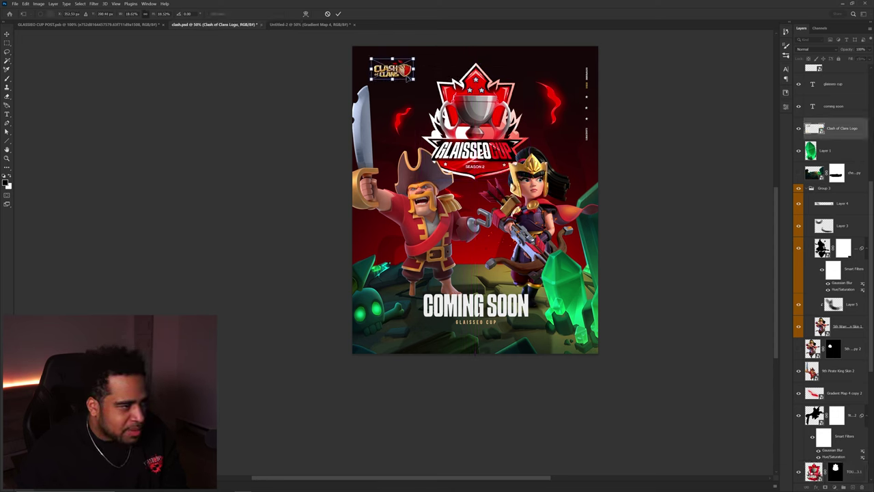
pyautogui.press('Return')
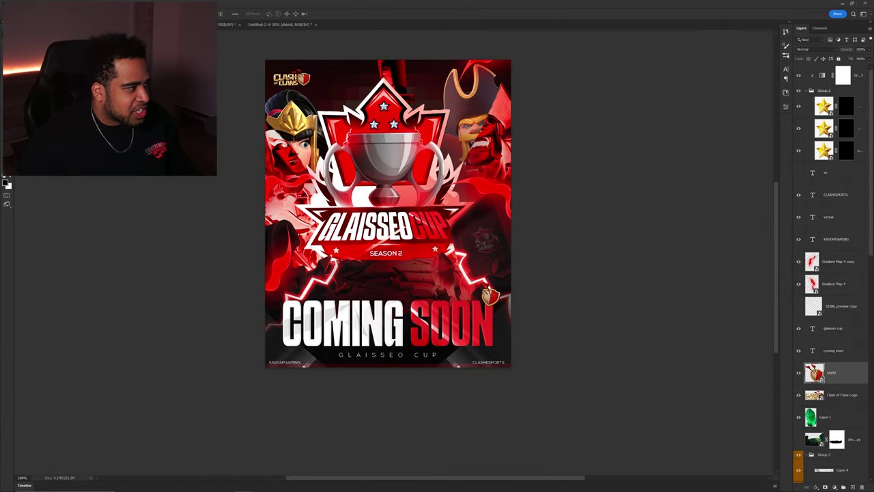
# Add a layer mask to the shield layer and mask out the shield so only its two arrows remain
pyautogui.scroll(4, 488, 299)
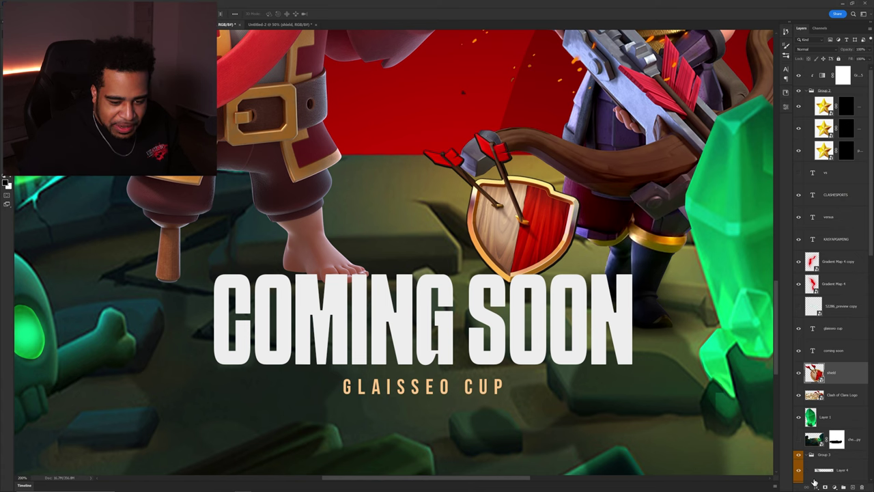
pyautogui.click(823, 486)
pyautogui.press('b')
pyautogui.scroll(3, 554, 208)
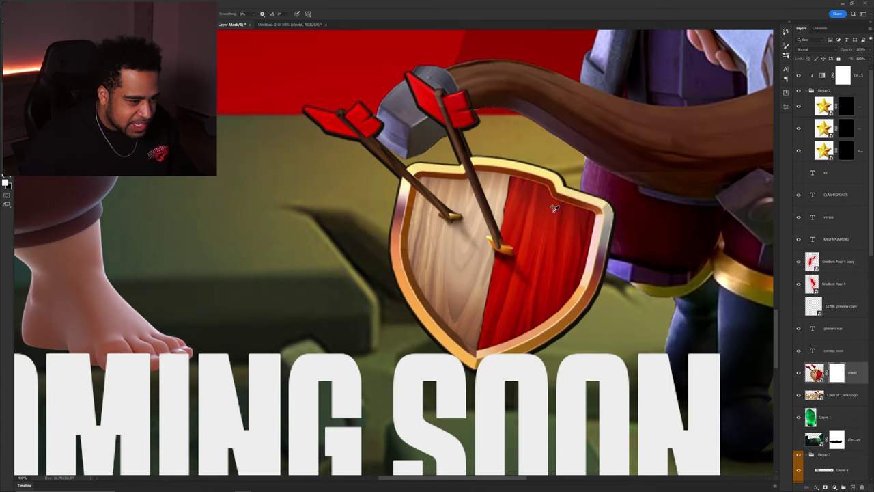
pyautogui.scroll(2, 447, 193)
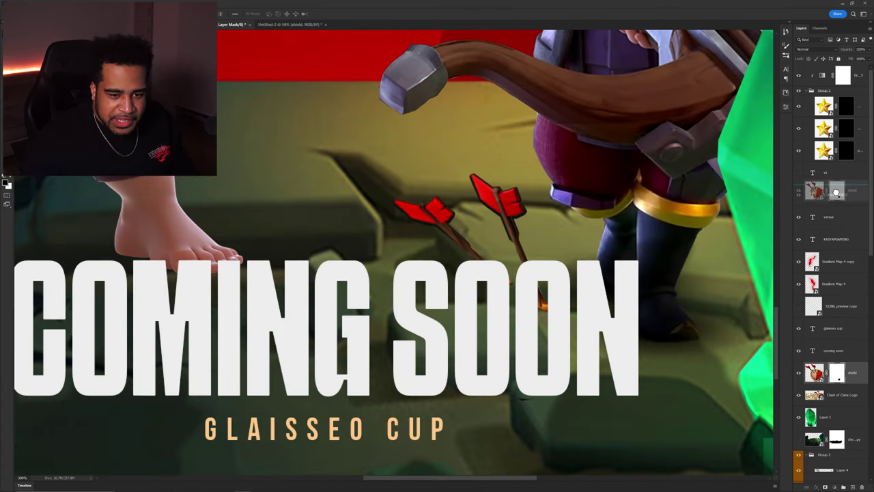
# Raise the shield layer above the CLASHESPORTS text layer and place its arrows over the last letter of COMING SOON
pyautogui.moveTo(814, 372); pyautogui.dragTo(815, 196)
pyautogui.moveTo(582, 281); pyautogui.dragTo(572, 363)
pyautogui.scroll(-3, 532, 325)
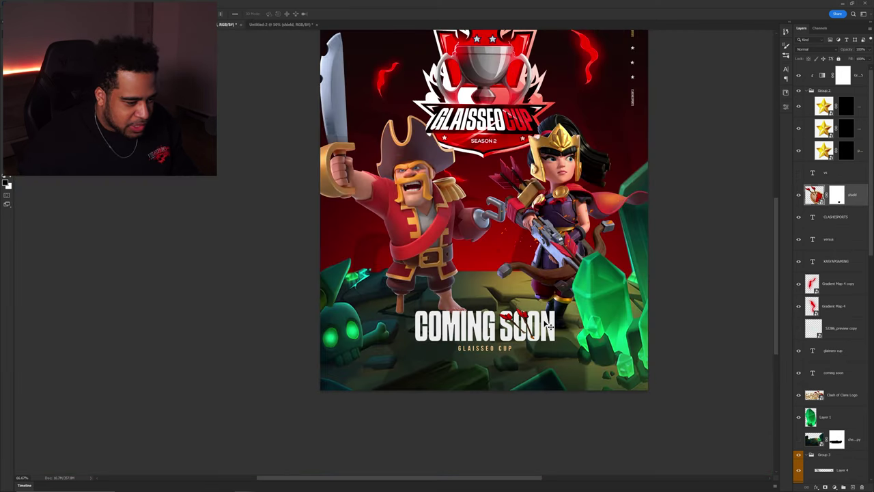
pyautogui.scroll(3, 545, 326)
pyautogui.moveTo(545, 330); pyautogui.dragTo(598, 277)
pyautogui.scroll(-4, 599, 277)
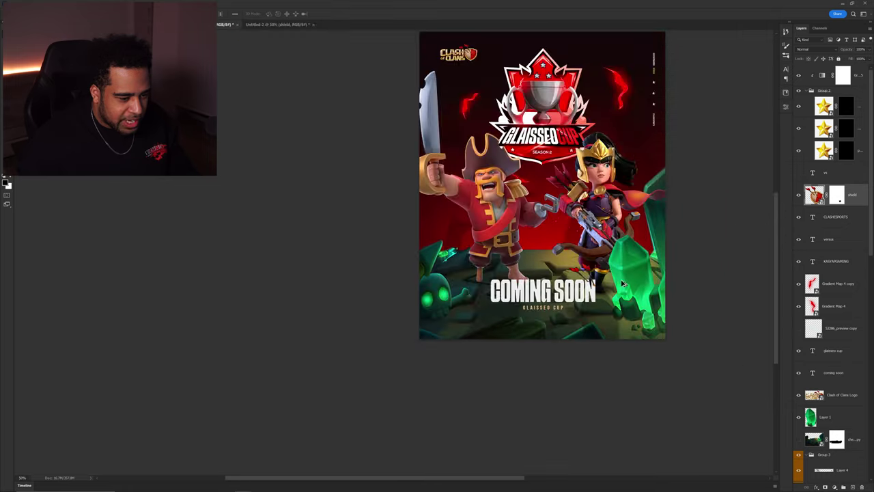
pyautogui.scroll(4, 623, 283)
# Scale the two arrows down and position them so they stick into the N of SOON
pyautogui.hotkey('ctrl', 't')
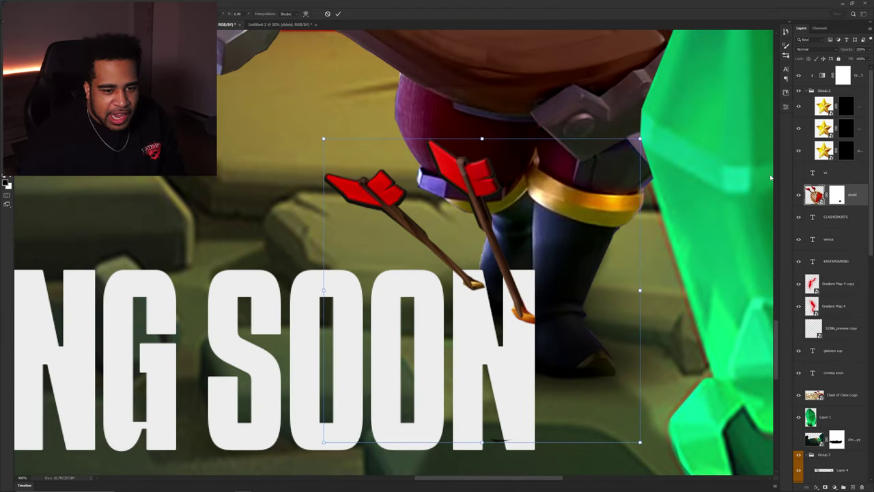
pyautogui.moveTo(491, 137); pyautogui.dragTo(507, 277)
pyautogui.press('Return')
pyautogui.moveTo(511, 334)
pyautogui.mouseDown()
pyautogui.moveTo(527, 270)
pyautogui.moveTo(520, 260)
pyautogui.moveTo(518, 284)
pyautogui.mouseUp()
# Refine the shield layer's mask with the brush around the arrow tips
pyautogui.hotkey('ctrl', '-')
pyautogui.click(835, 198)
pyautogui.press('b')
pyautogui.scroll(1, 512, 271)
pyautogui.scroll(1, 474, 234)
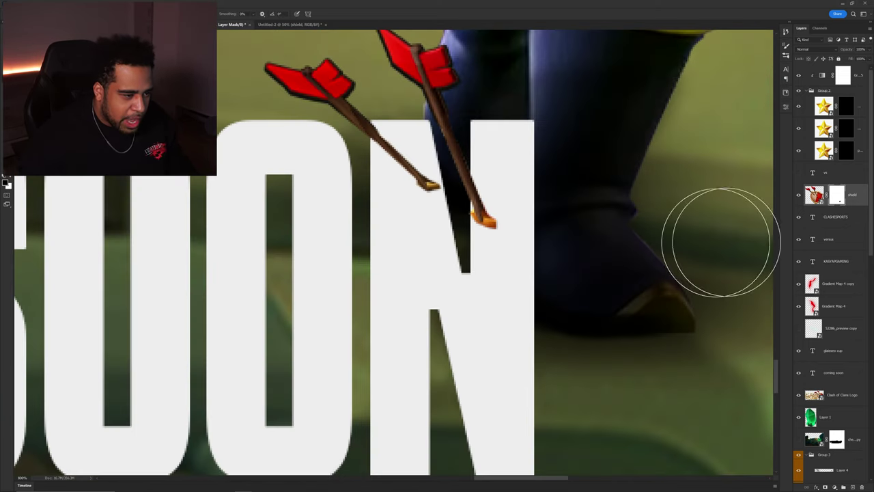
# Create a new layer between the CLASHESPORTS text and the arrows, and paint shading where the arrows hit the N
pyautogui.click(863, 219)
pyautogui.hotkey('ctrl', 'shift', 'n')
pyautogui.press('Return')
pyautogui.scroll(1, 487, 224)
pyautogui.moveTo(502, 240)
pyautogui.mouseDown()
pyautogui.moveTo(491, 189)
pyautogui.moveTo(504, 179)
pyautogui.mouseUp()
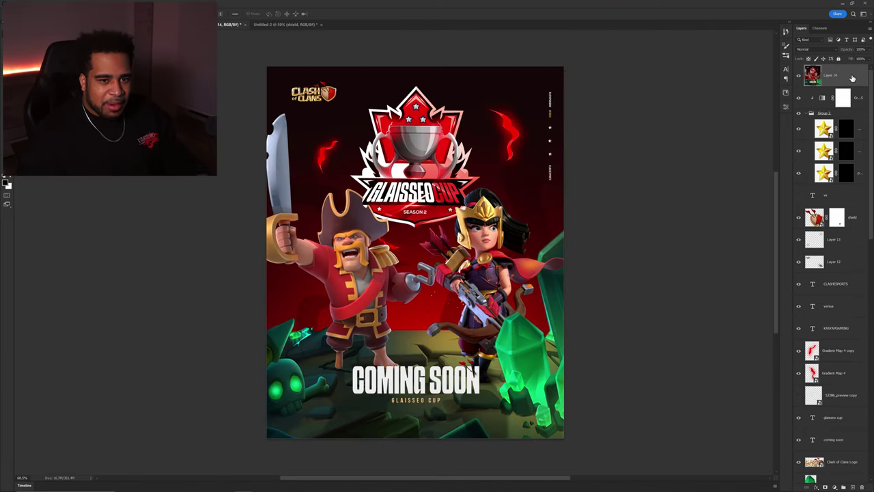
# Convert the merged poster layer, Layer 14, to a smart object
pyautogui.rightClick(830, 75)
pyautogui.click(806, 175)
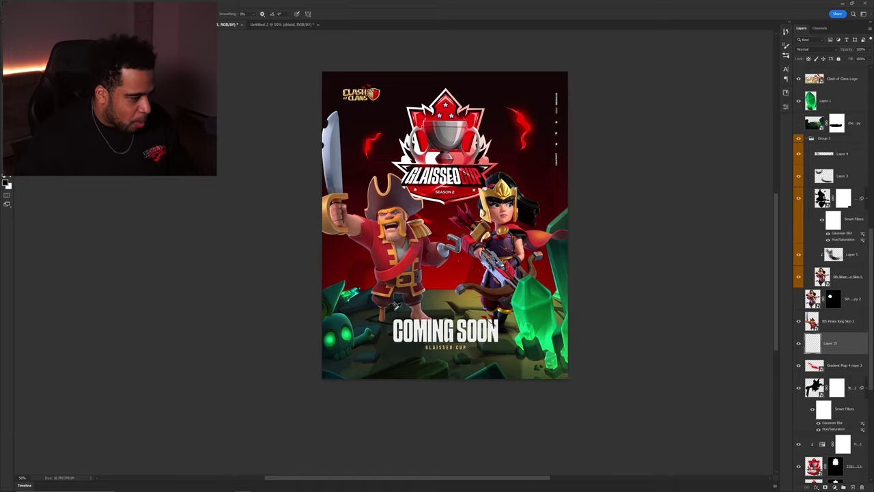
# Paint a soft dark shadow on Layer 15 beneath the Pirate King's wooden peg leg
pyautogui.scroll(10, 395, 305)
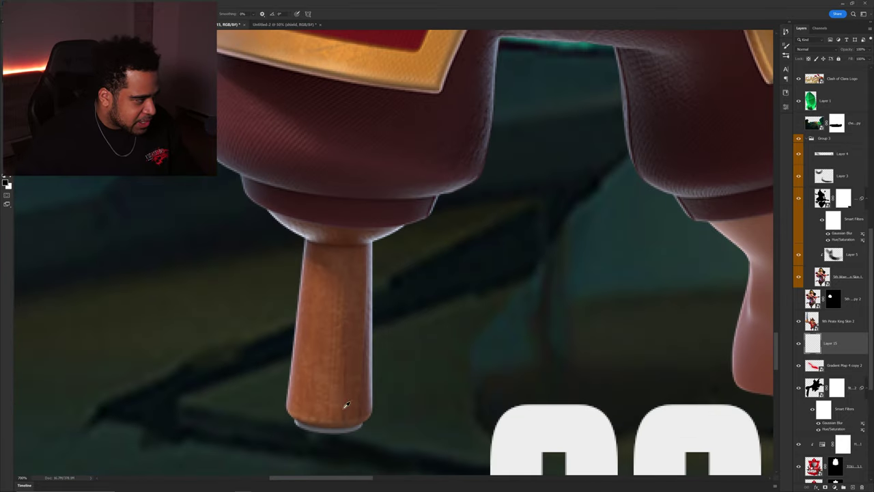
pyautogui.moveTo(407, 307); pyautogui.dragTo(480, 191)
pyautogui.scroll(2, 402, 305)
pyautogui.moveTo(371, 305)
pyautogui.mouseDown()
pyautogui.moveTo(363, 305)
pyautogui.moveTo(388, 299)
pyautogui.mouseUp()
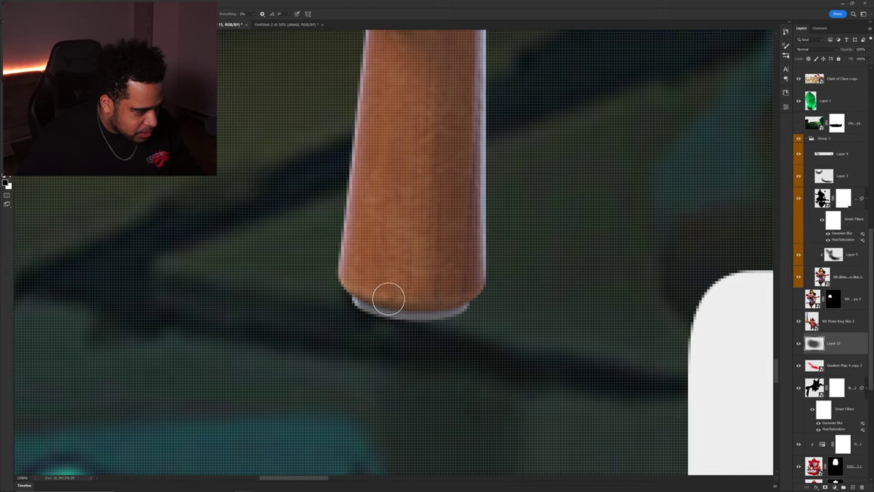